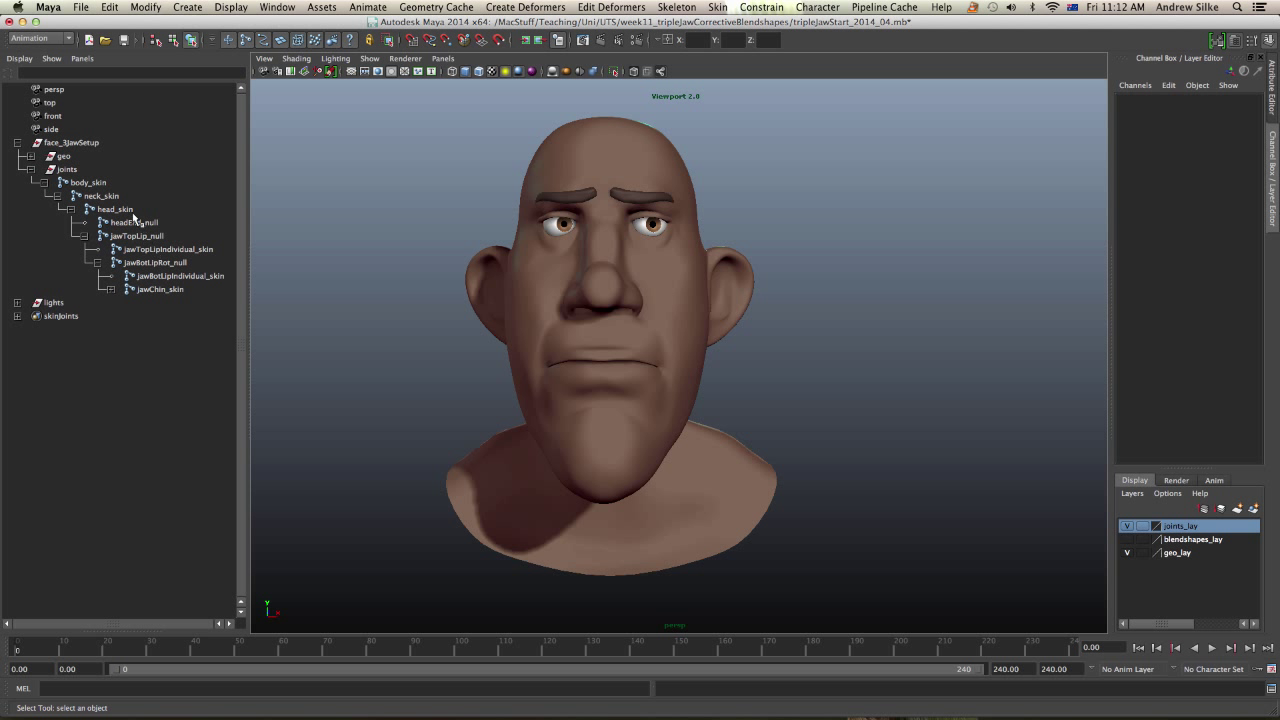
Examine the jaw joints from jawTopLip_null to jawChin_skin and how the face deforms at keyed frames 20 and 40.
{"action": "left_click", "coordinate": [163, 289]}
{"action": "left_click", "coordinate": [165, 276]}
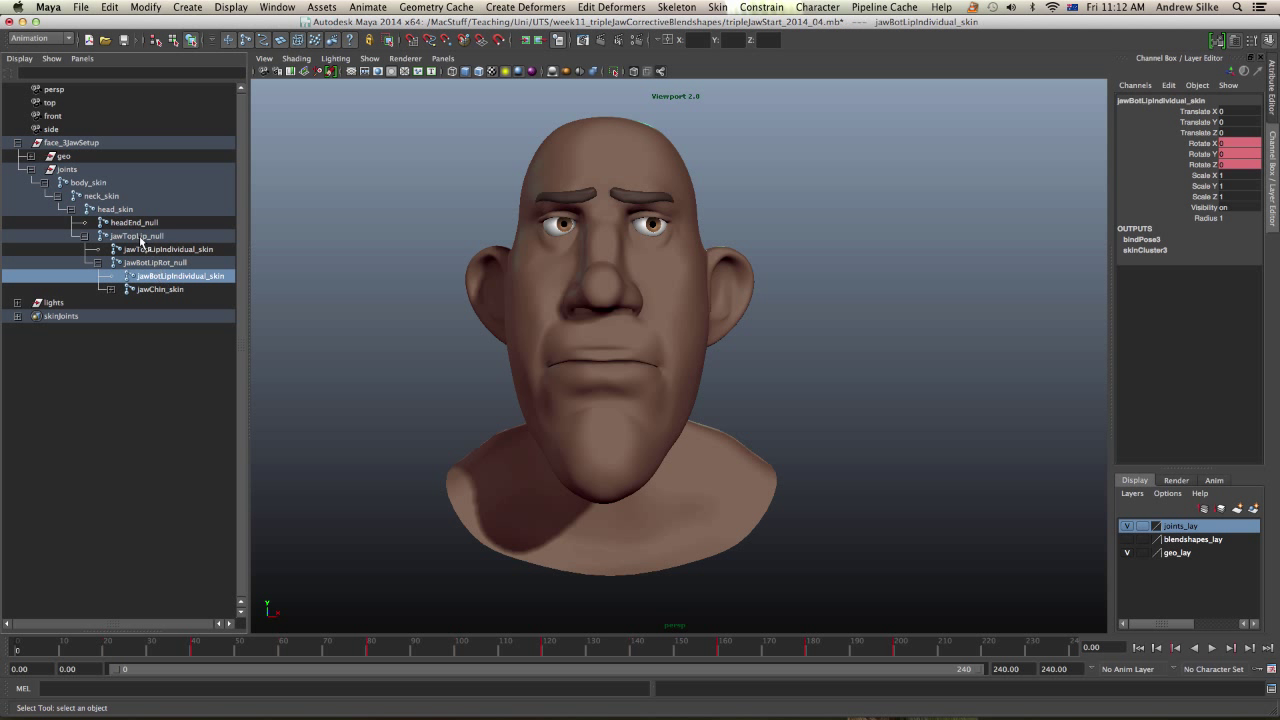
{"action": "left_click", "coordinate": [141, 237]}
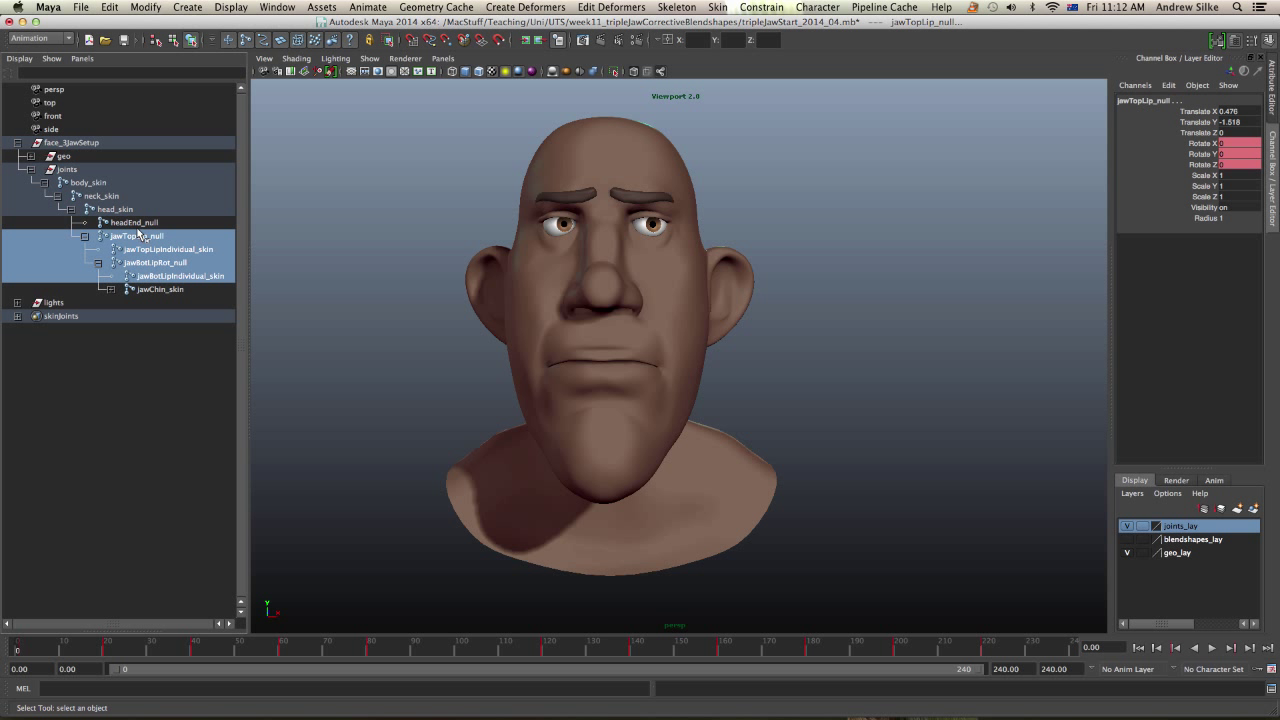
{"action": "left_click", "coordinate": [172, 288], "text": "ctrl"}
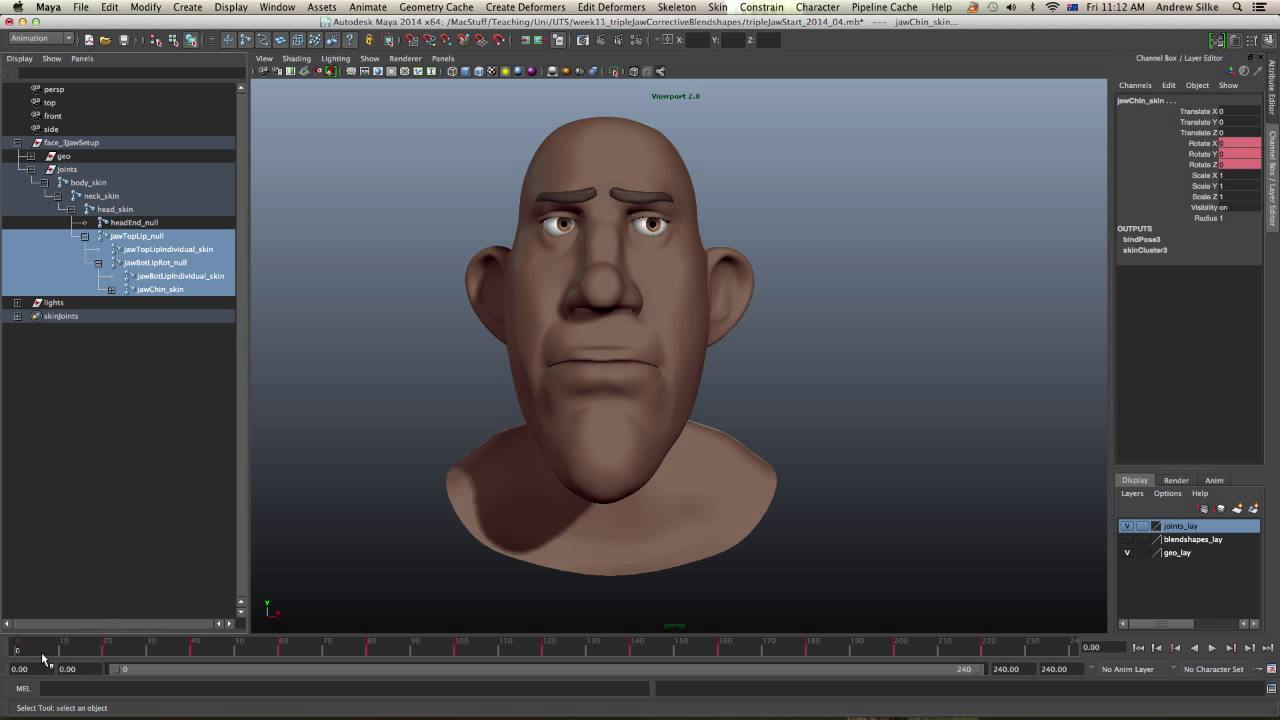
{"action": "key", "text": "alt+v"}
{"action": "left_click", "coordinate": [107, 647]}
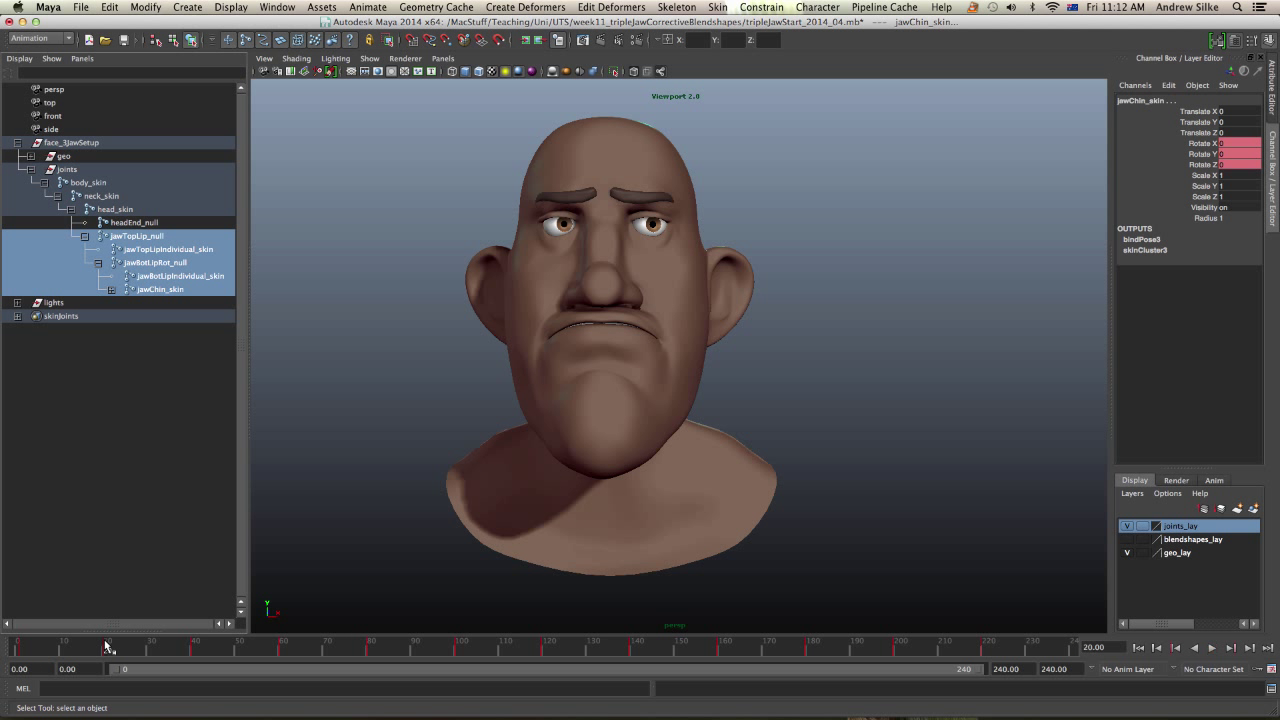
{"action": "left_click", "coordinate": [208, 250]}
{"action": "left_click", "coordinate": [166, 237]}
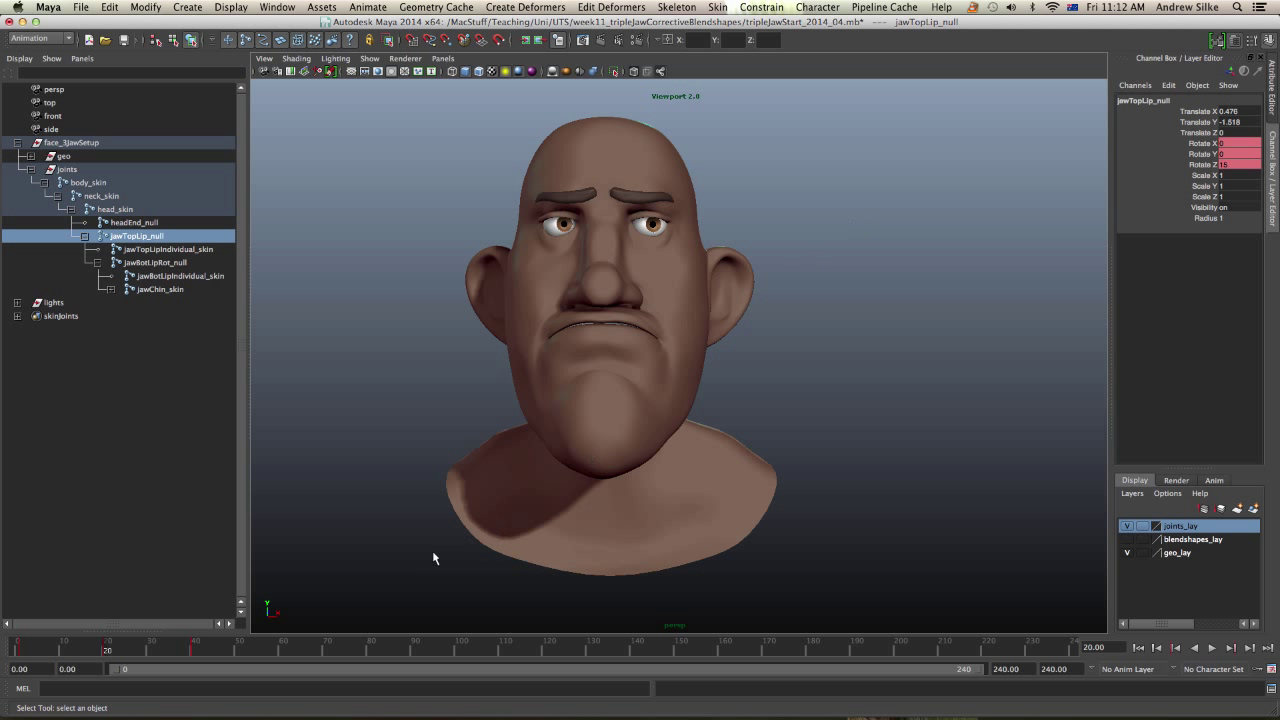
{"action": "left_click_drag", "start_coordinate": [108, 646], "coordinate": [197, 648]}
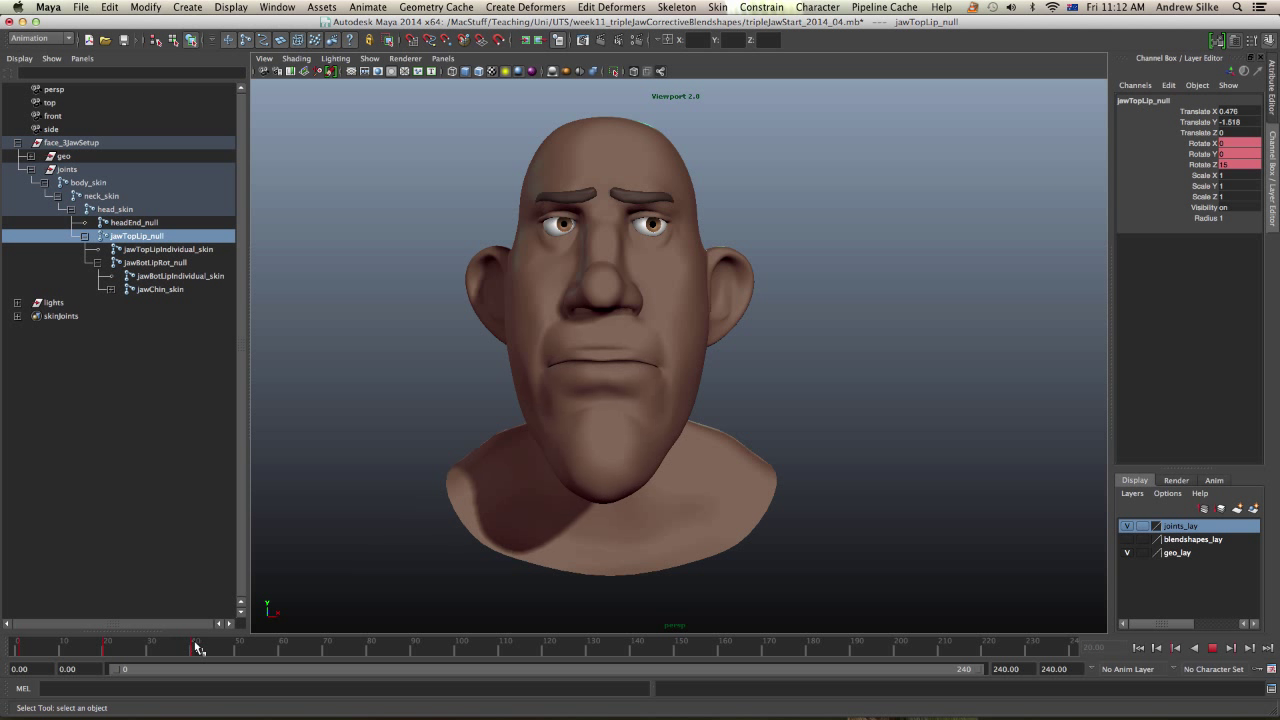
Go to frame 60 and examine the rotations of jawBotLipRot_null, jawBotLipIndividual_skin and jawChin_skin in that pose.
{"action": "left_click", "coordinate": [166, 250]}
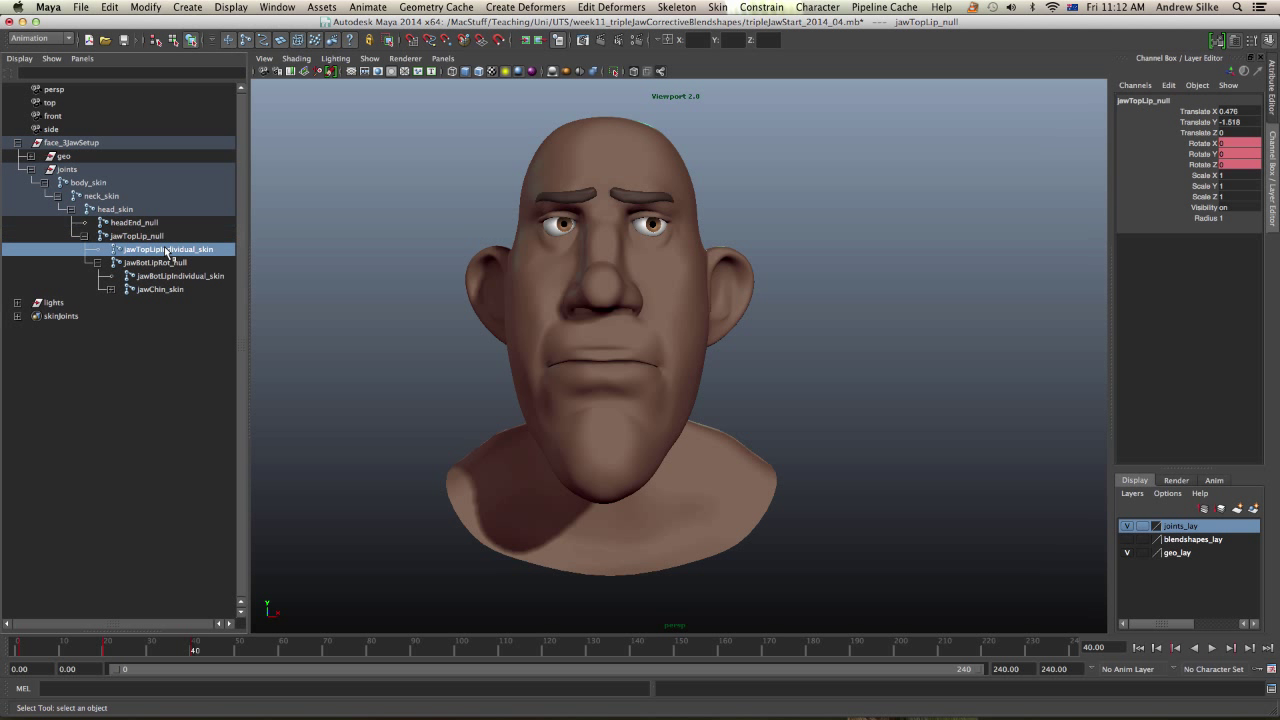
{"action": "key", "text": "alt+v"}
{"action": "left_click_drag", "start_coordinate": [267, 645], "coordinate": [279, 648]}
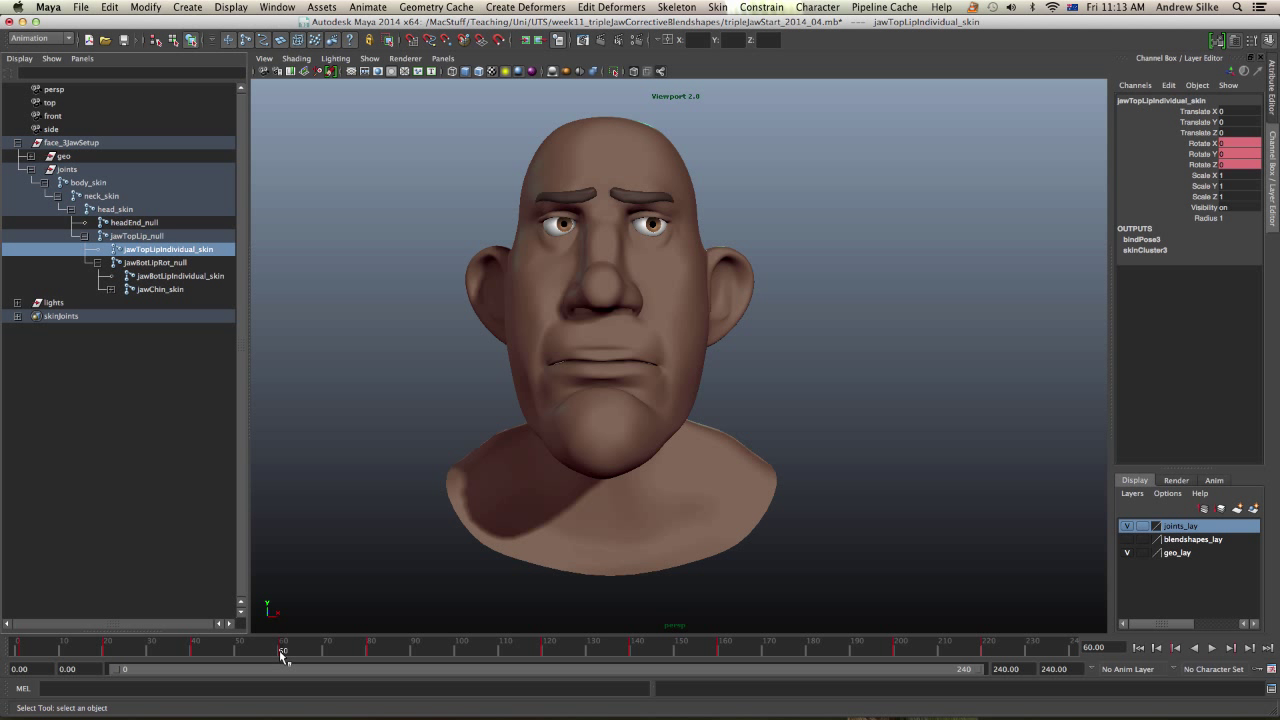
{"action": "left_click", "coordinate": [150, 263]}
{"action": "left_click", "coordinate": [158, 276]}
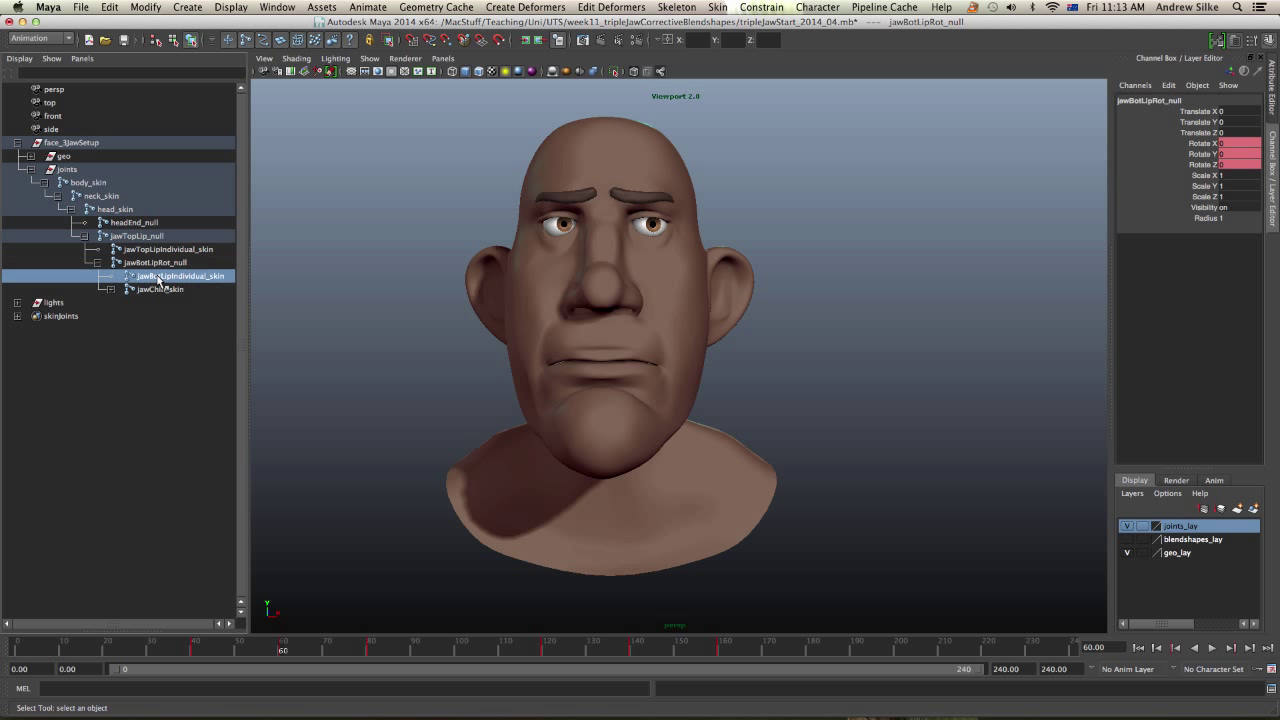
{"action": "left_click", "coordinate": [163, 290]}
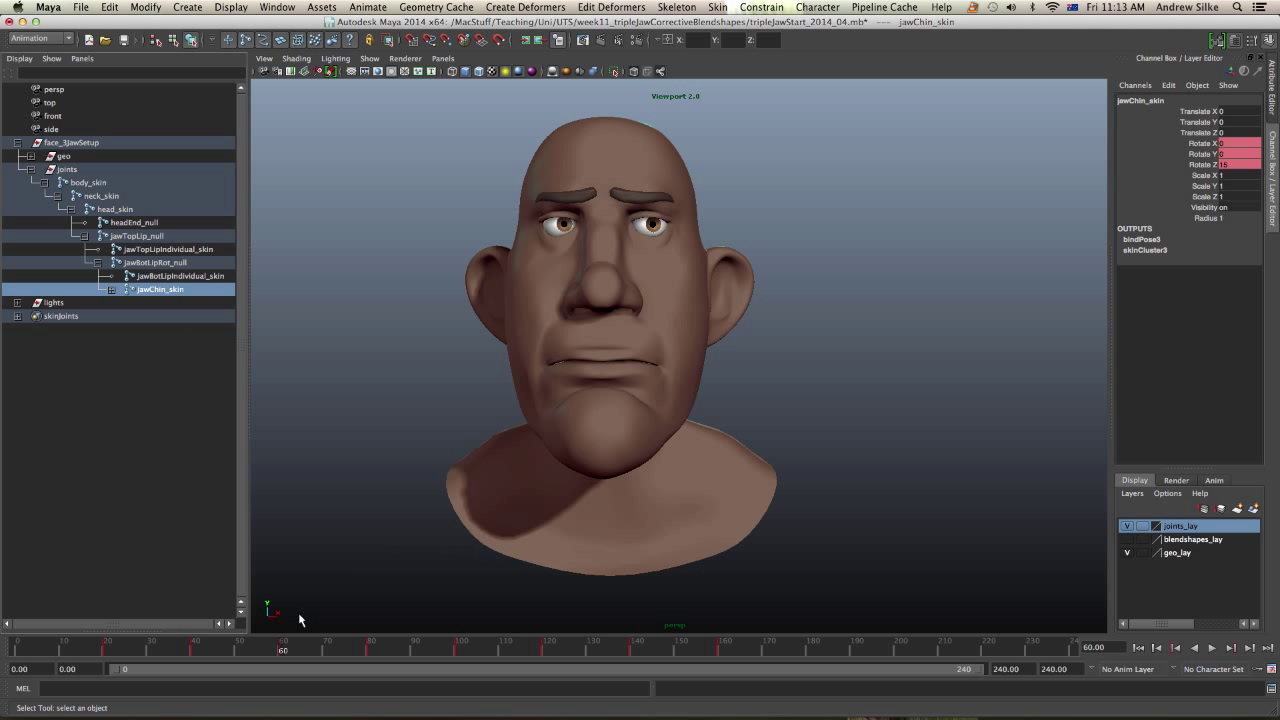
Go to frame 140 and examine the top lip joints, jawBotLipRot_null and the mouth deformation in that pose.
{"action": "left_click_drag", "start_coordinate": [284, 655], "coordinate": [636, 651]}
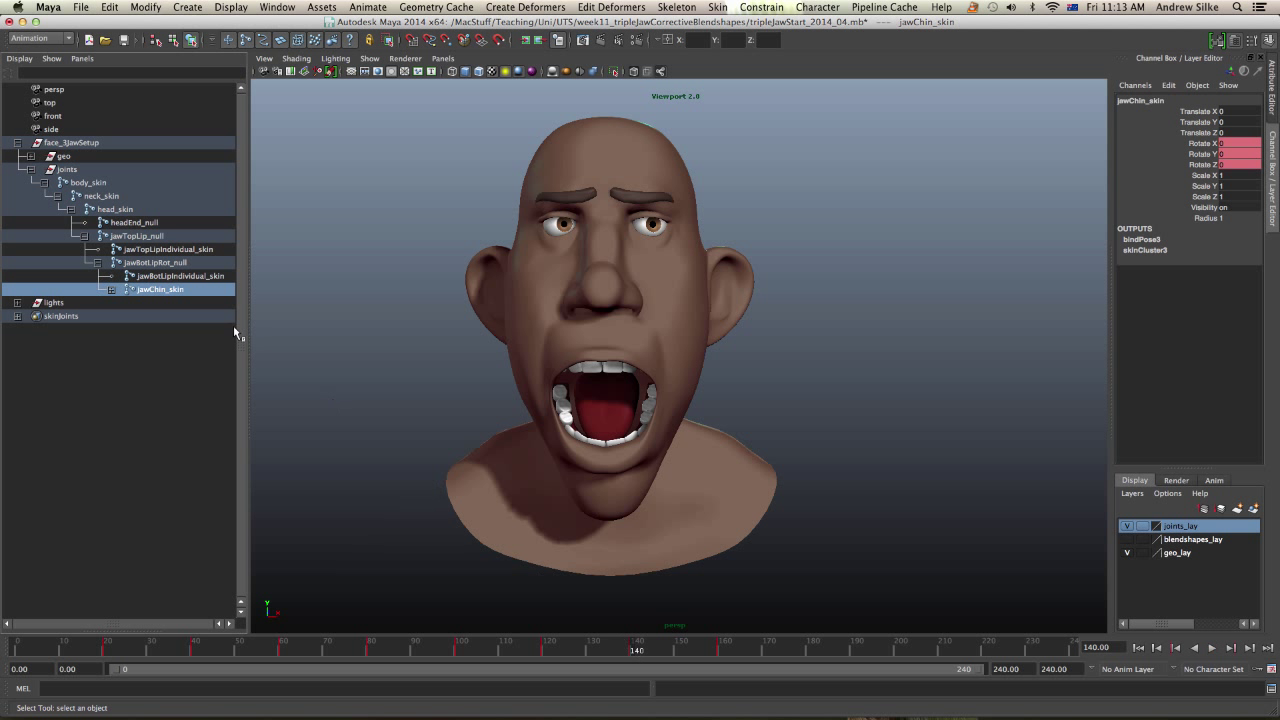
{"action": "left_click", "coordinate": [164, 251]}
{"action": "left_click", "coordinate": [157, 238]}
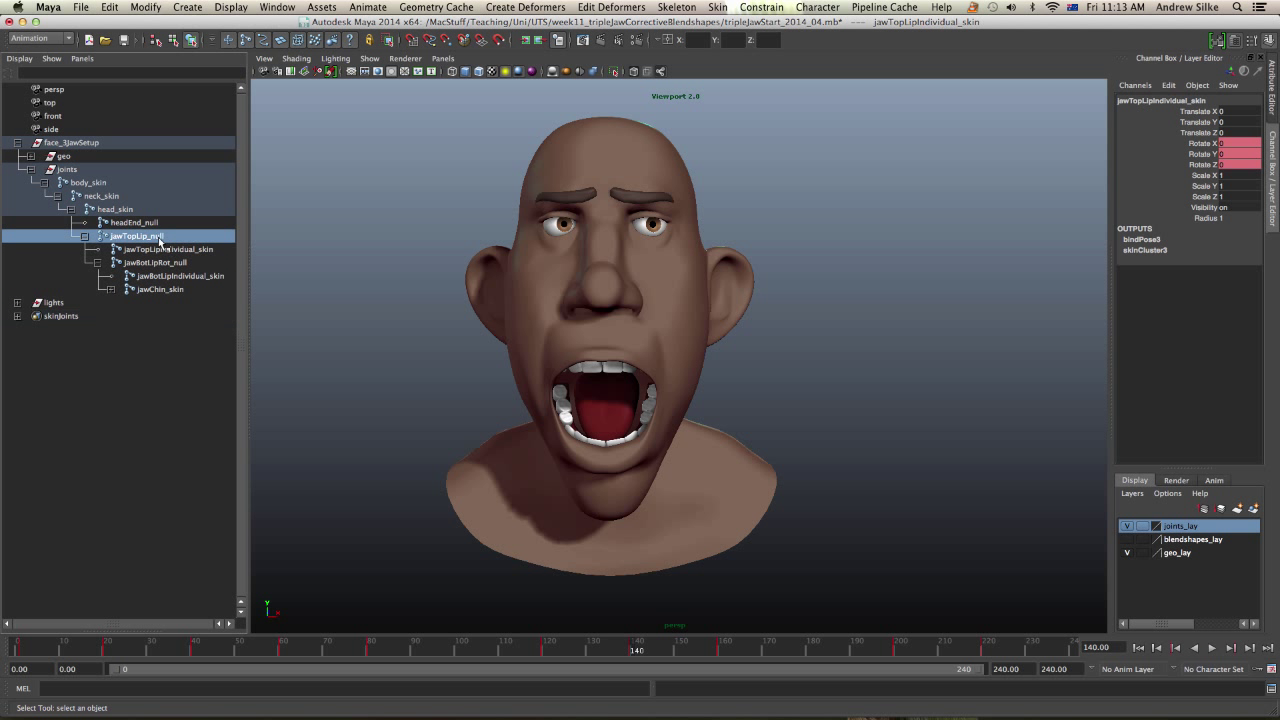
{"action": "left_click", "coordinate": [159, 250]}
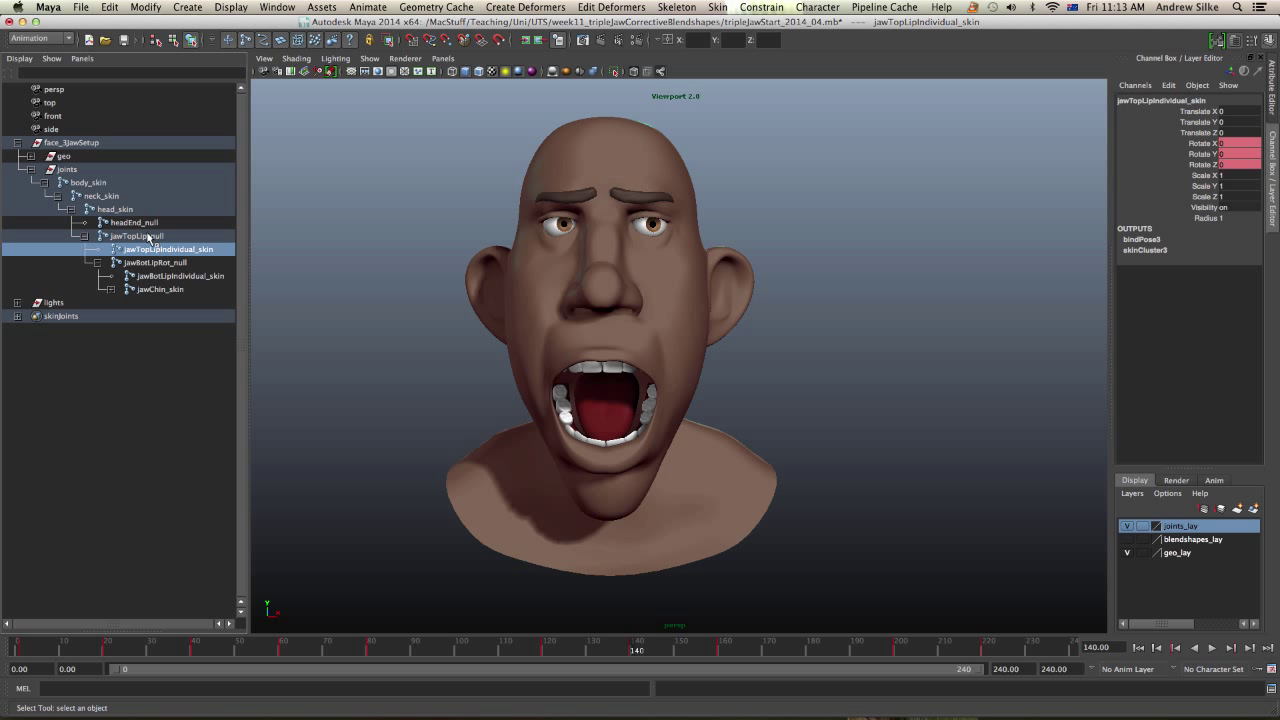
{"action": "left_click", "coordinate": [157, 263]}
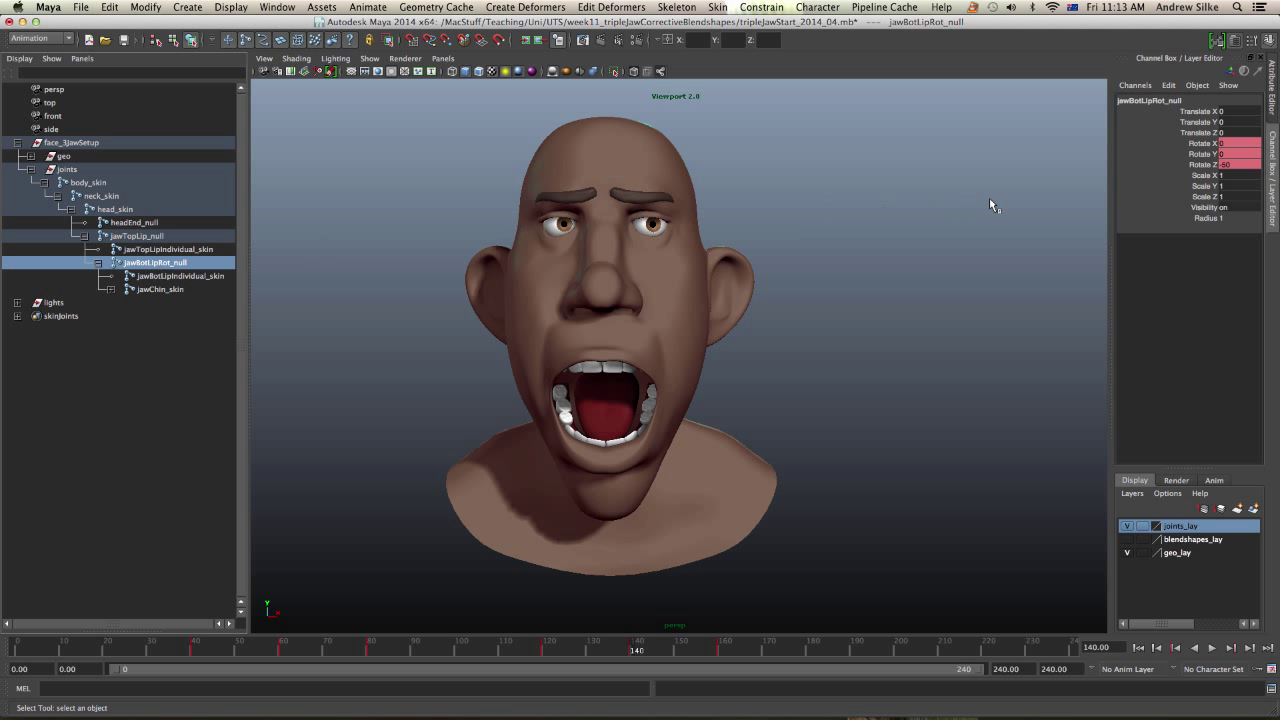
{"action": "mouse_move", "coordinate": [803, 434]}
{"action": "left_mouse_down", "text": "alt"}
{"action": "mouse_move", "coordinate": [691, 420]}
{"action": "mouse_move", "coordinate": [811, 432]}
{"action": "left_mouse_up", "text": "alt"}
{"action": "left_click_drag", "start_coordinate": [608, 648], "coordinate": [636, 650]}
{"action": "left_click_drag", "start_coordinate": [645, 420], "coordinate": [661, 427], "text": "alt"}
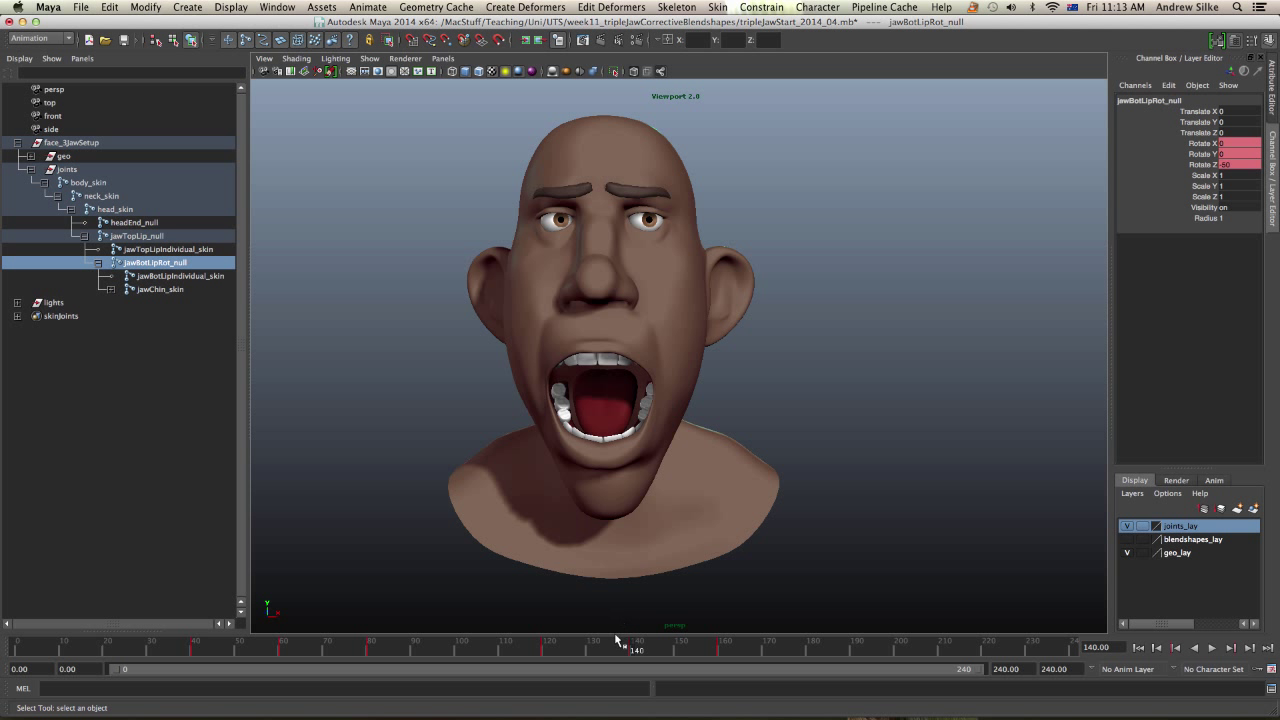
Return the timeline to frame 0, clear the selection and show the shelf.
{"action": "left_click_drag", "start_coordinate": [560, 650], "coordinate": [6, 625]}
{"action": "left_click_drag", "start_coordinate": [395, 197], "coordinate": [398, 215], "text": "alt"}
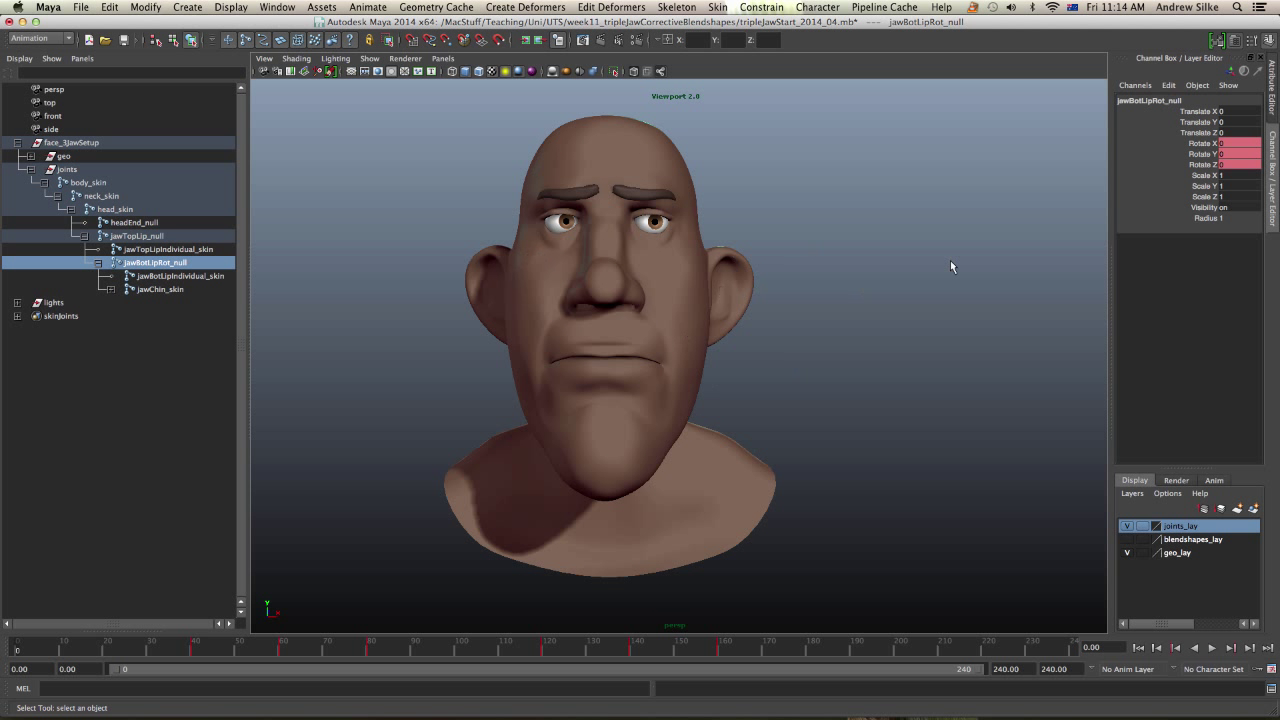
{"action": "left_click_drag", "start_coordinate": [954, 292], "coordinate": [886, 280], "text": "alt"}
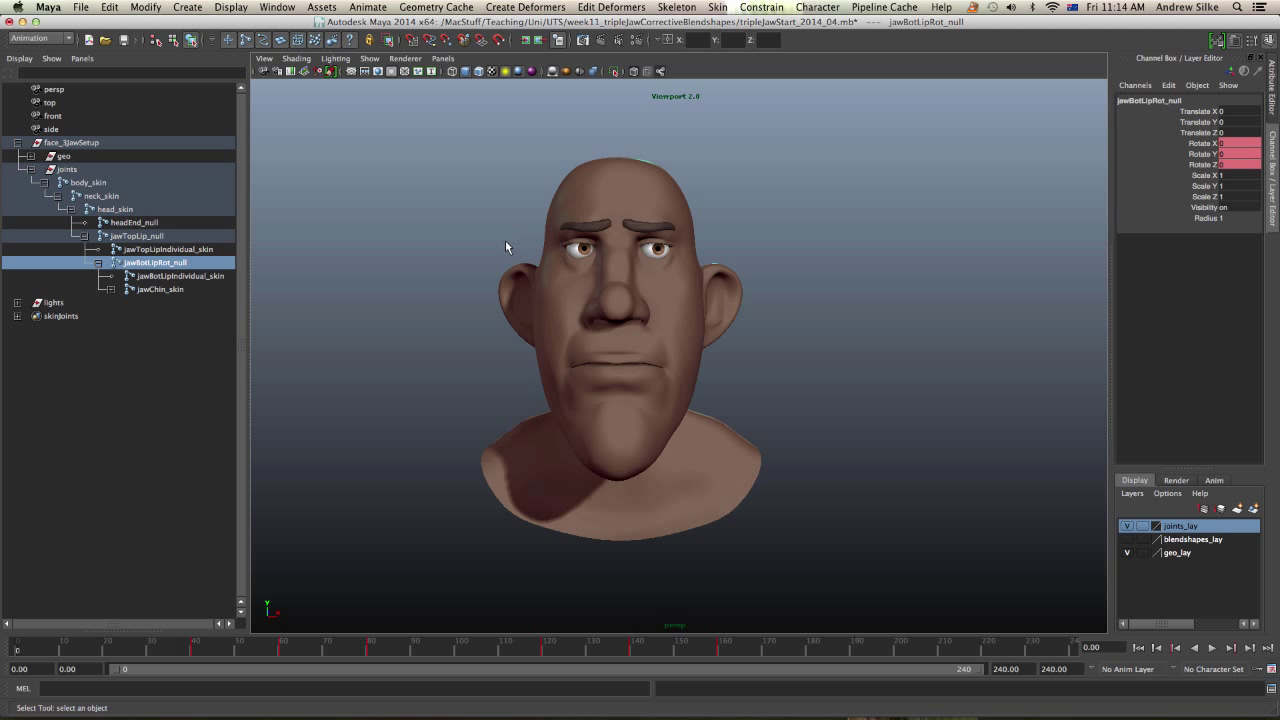
{"action": "left_click", "coordinate": [475, 251]}
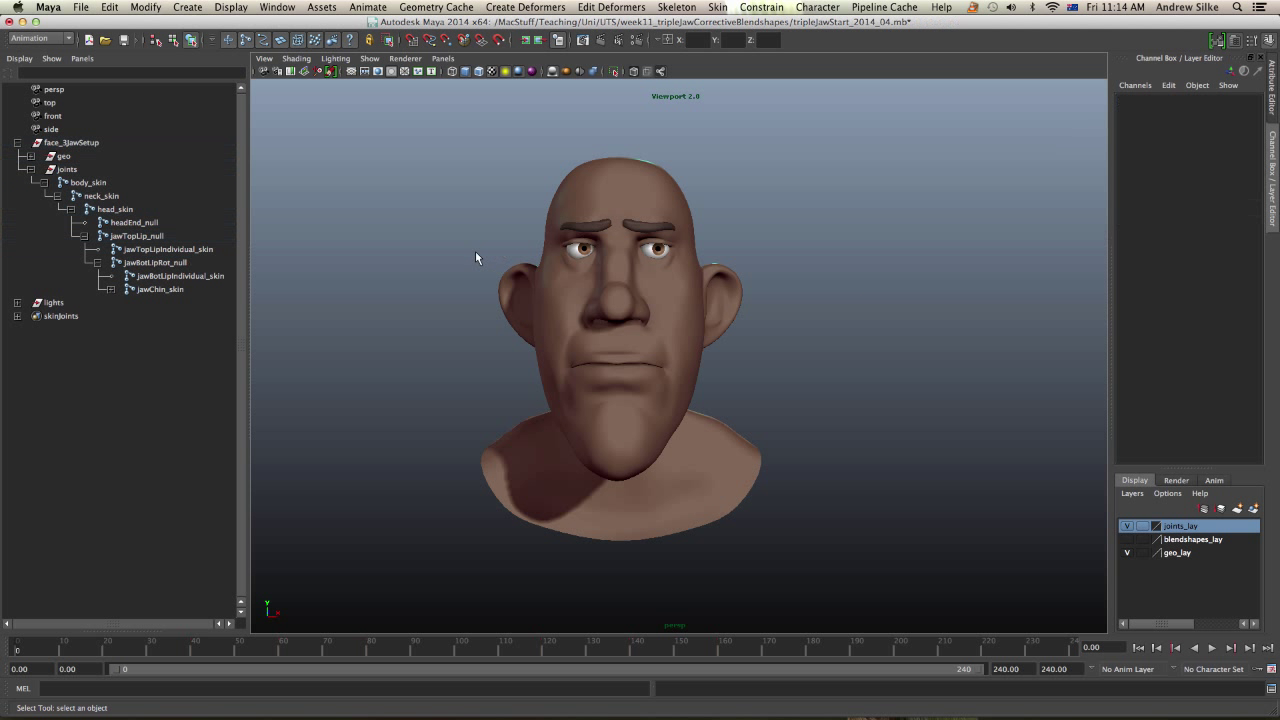
{"action": "right_click", "coordinate": [7, 50]}
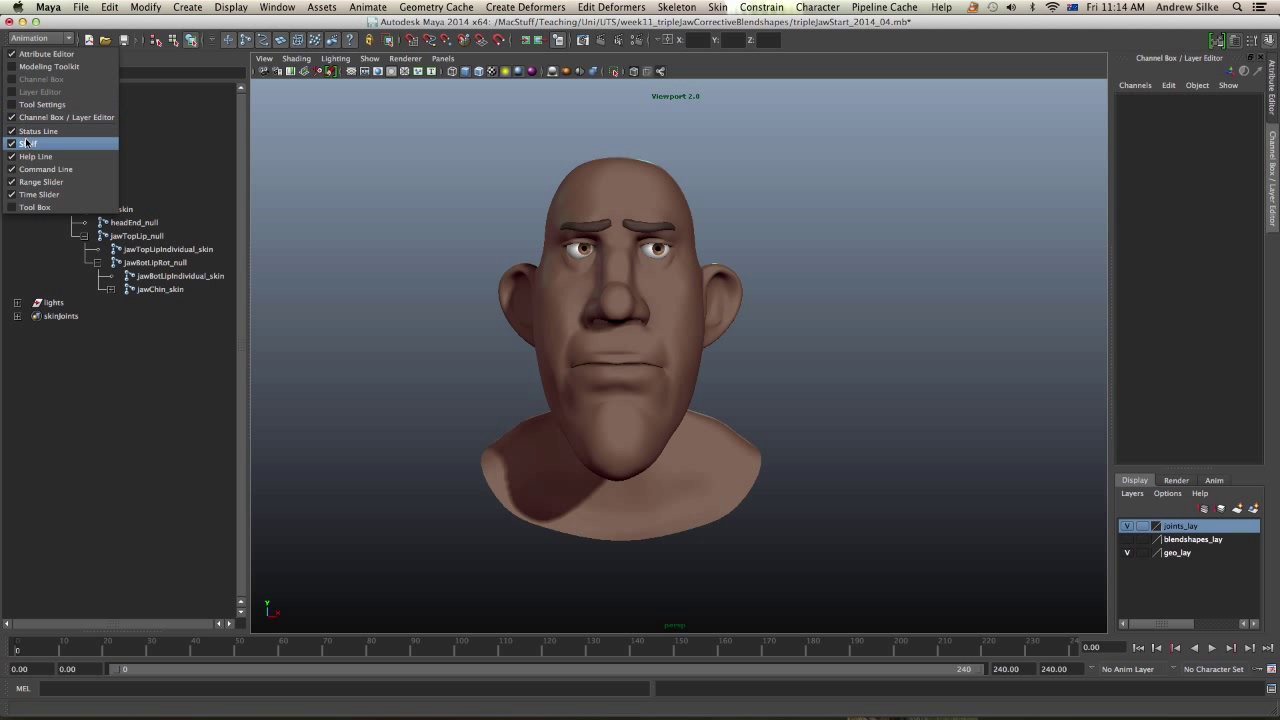
{"action": "left_click", "coordinate": [28, 143]}
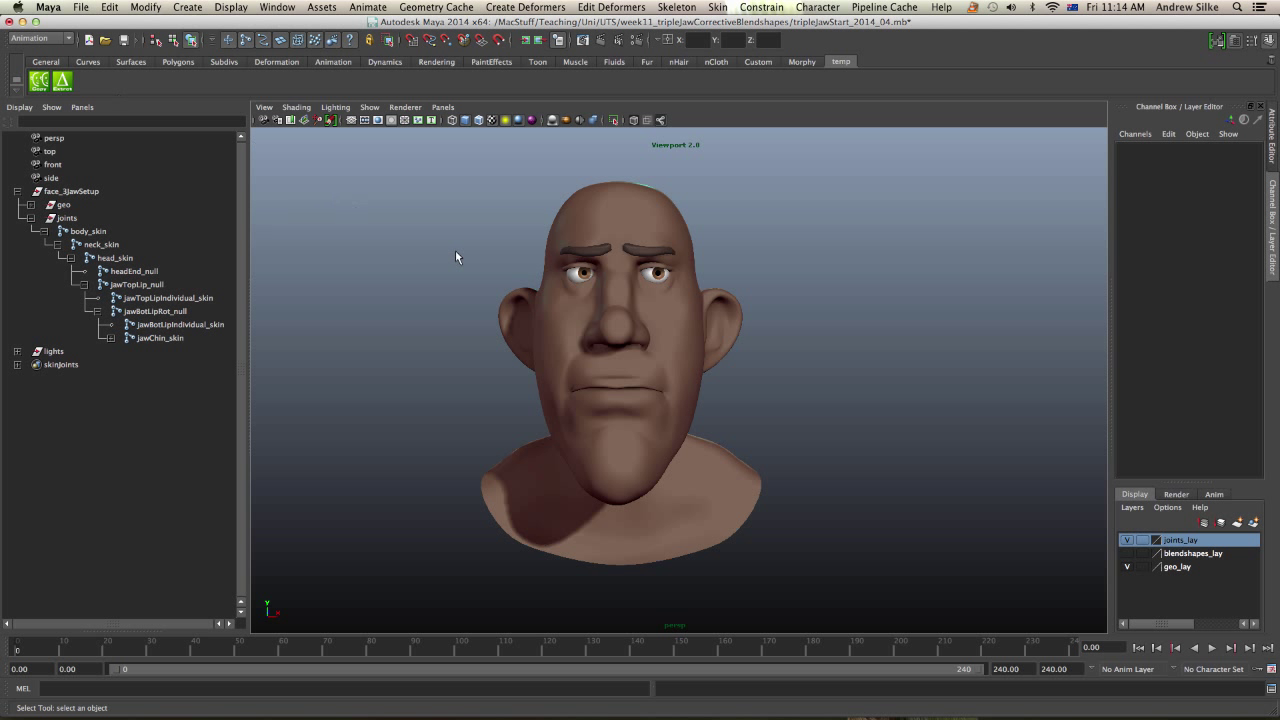
Duplicate the face mesh at frame 0 and unlock the copy's translate, rotate and scale channels.
{"action": "left_click", "coordinate": [656, 200]}
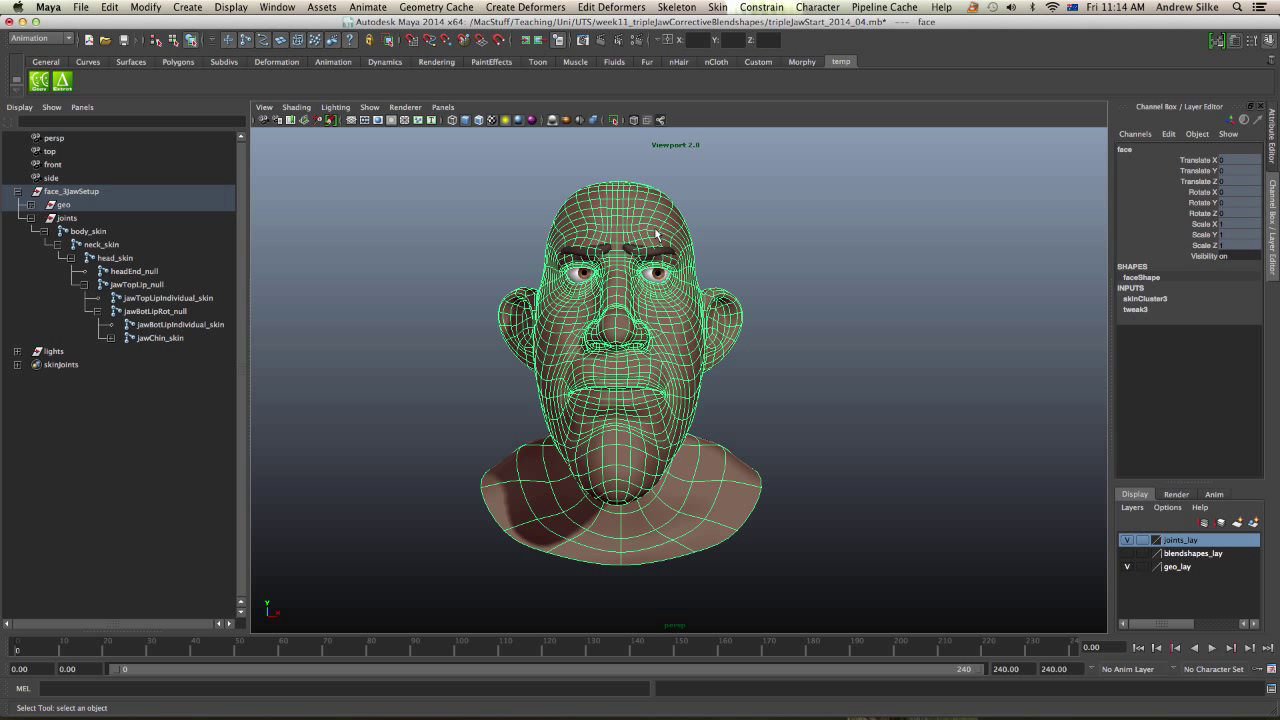
{"action": "key", "text": "ctrl+d"}
{"action": "mouse_move", "coordinate": [739, 228]}
{"action": "left_mouse_down", "text": "alt"}
{"action": "mouse_move", "coordinate": [754, 235]}
{"action": "mouse_move", "coordinate": [741, 240]}
{"action": "left_mouse_up", "text": "alt"}
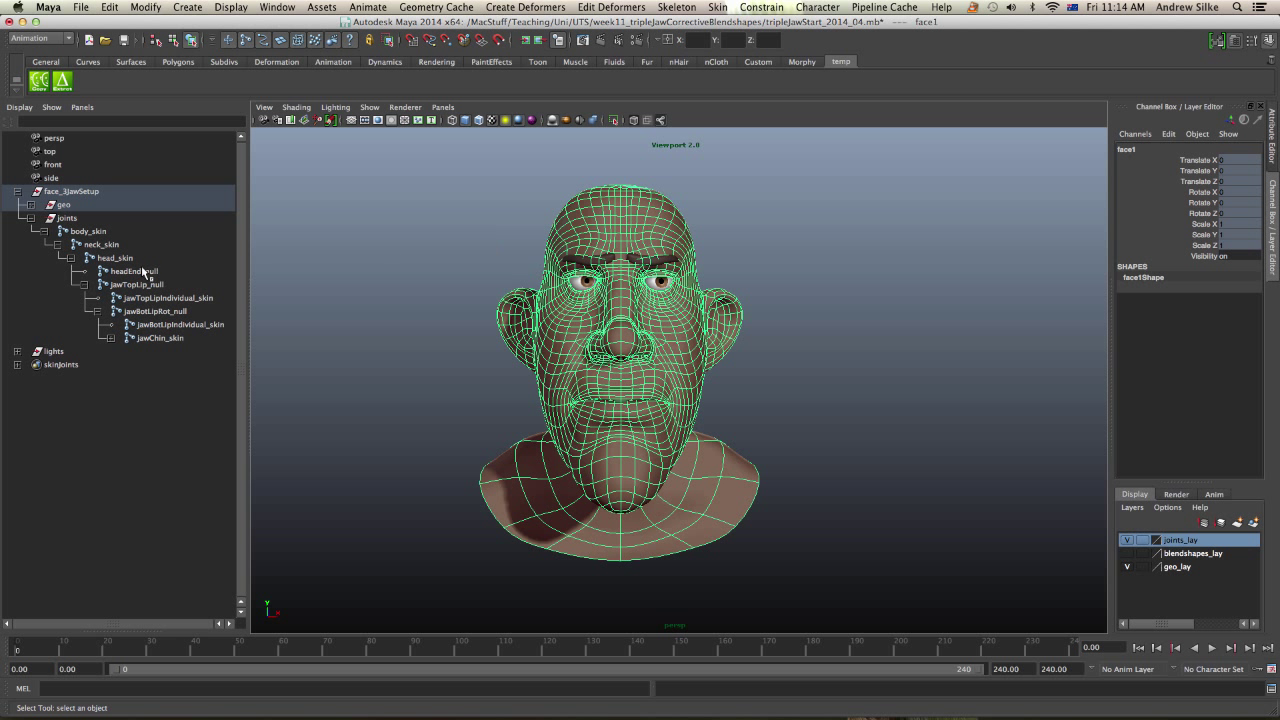
{"action": "key", "text": "f"}
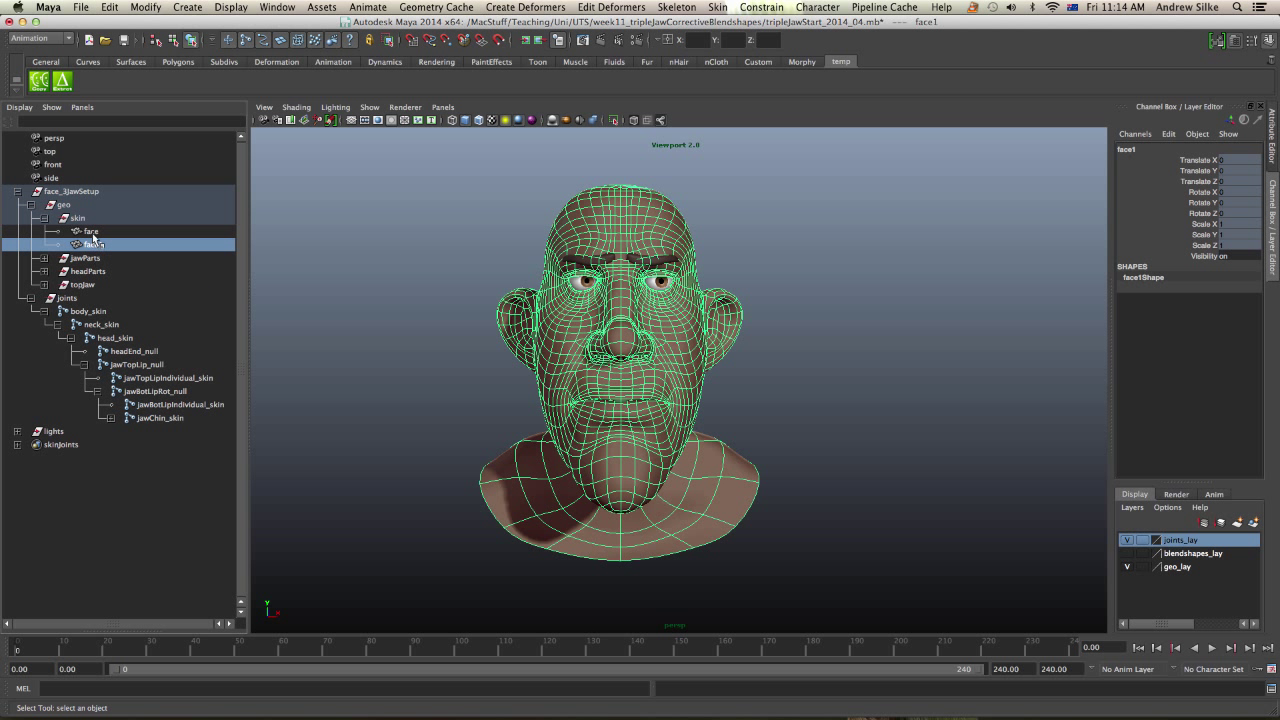
{"action": "left_click_drag", "start_coordinate": [1190, 163], "coordinate": [1200, 245]}
{"action": "right_click", "coordinate": [1185, 226]}
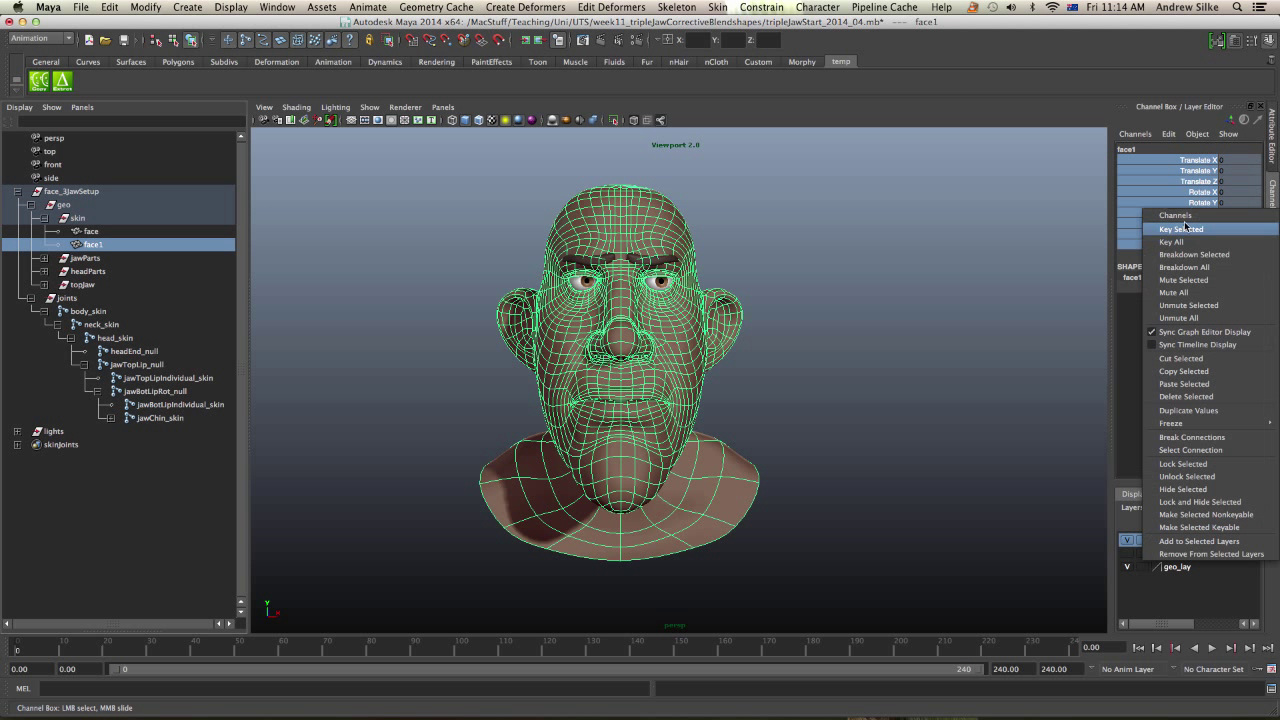
{"action": "left_click", "coordinate": [1192, 476]}
Move the duplicated face about 15 units along X beside the original head, and delete it.
{"action": "middle_click_drag", "start_coordinate": [894, 406], "coordinate": [882, 382], "text": "alt"}
{"action": "key", "text": "w"}
{"action": "left_click_drag", "start_coordinate": [650, 558], "coordinate": [893, 558]}
{"action": "left_click_drag", "start_coordinate": [852, 515], "coordinate": [842, 489], "text": "alt"}
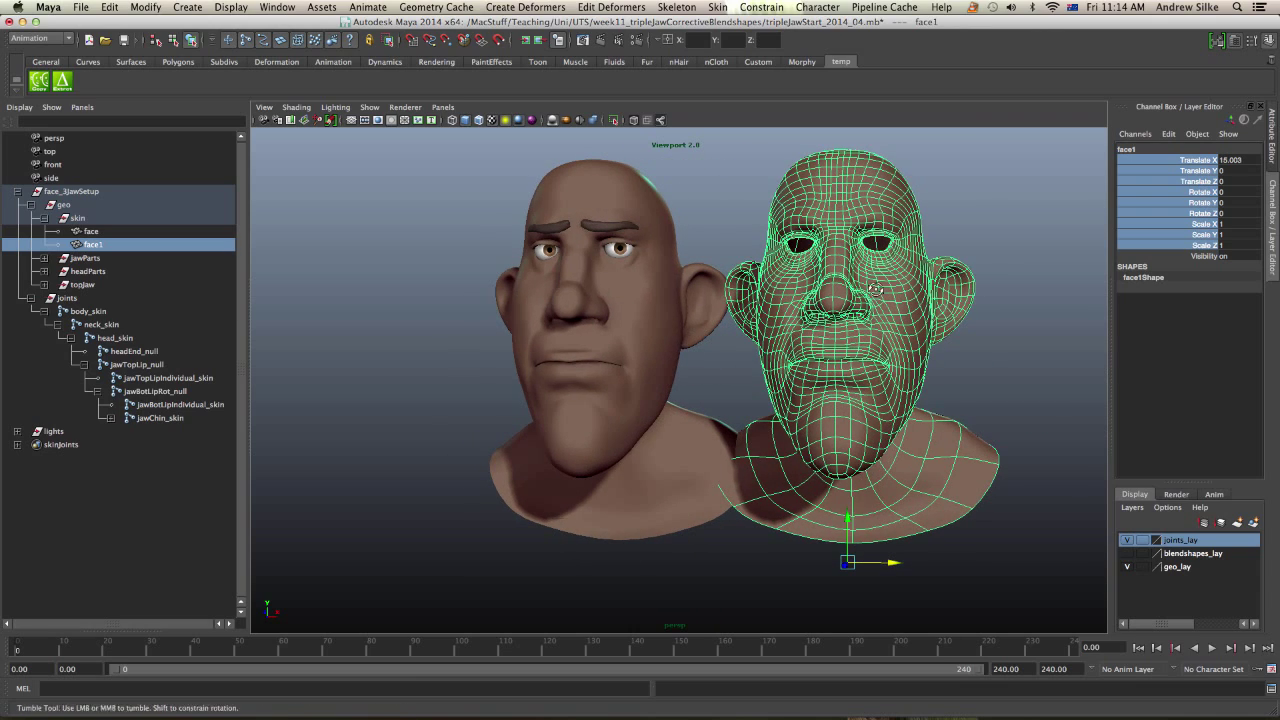
{"action": "left_click_drag", "start_coordinate": [881, 278], "coordinate": [889, 289], "text": "alt"}
{"action": "key", "text": "Delete"}
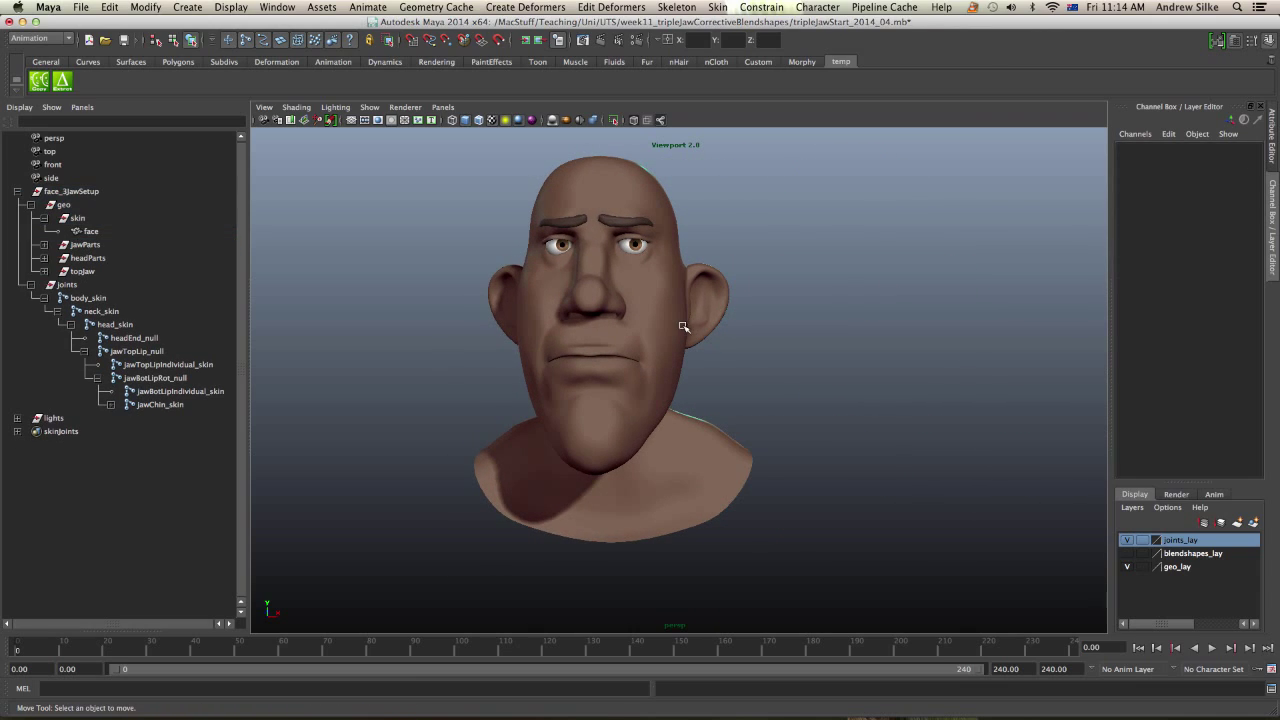
Duplicate the skinned face mesh with the lcDuplicateSkin script and move the copy about 17 units along X.
{"action": "left_click", "coordinate": [685, 327]}
{"action": "left_click", "coordinate": [64, 86]}
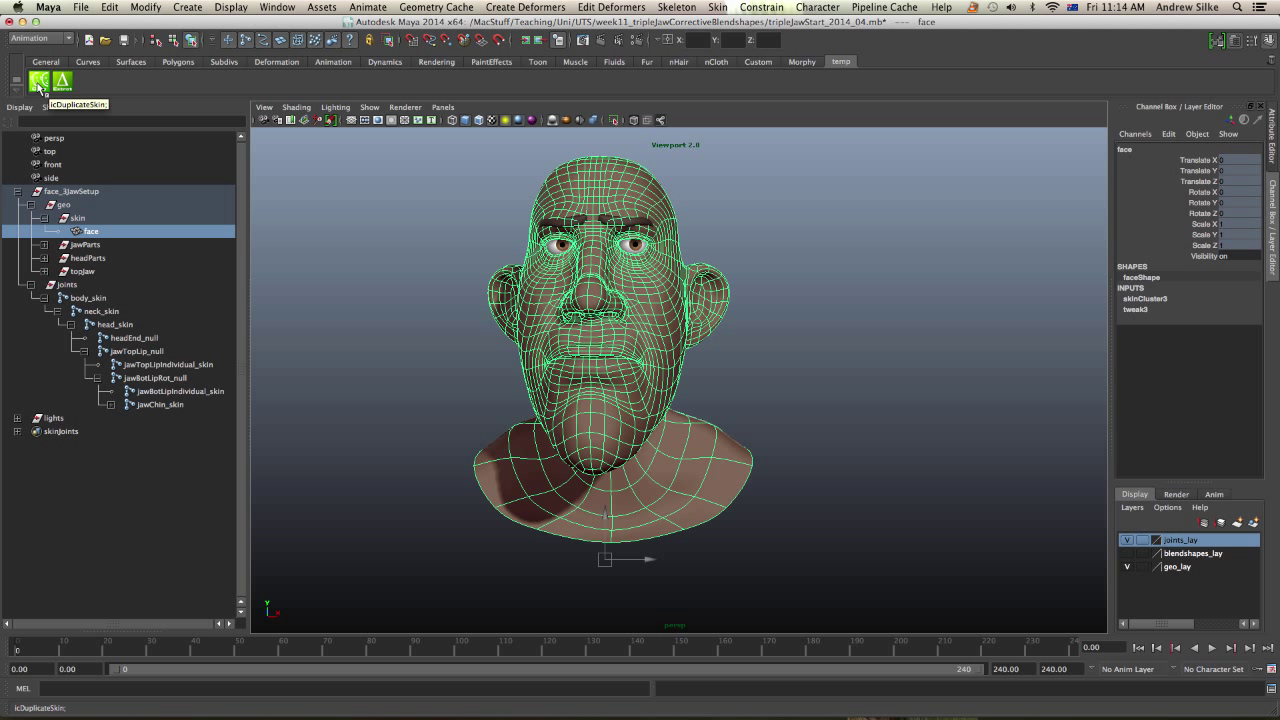
{"action": "left_click", "coordinate": [38, 84]}
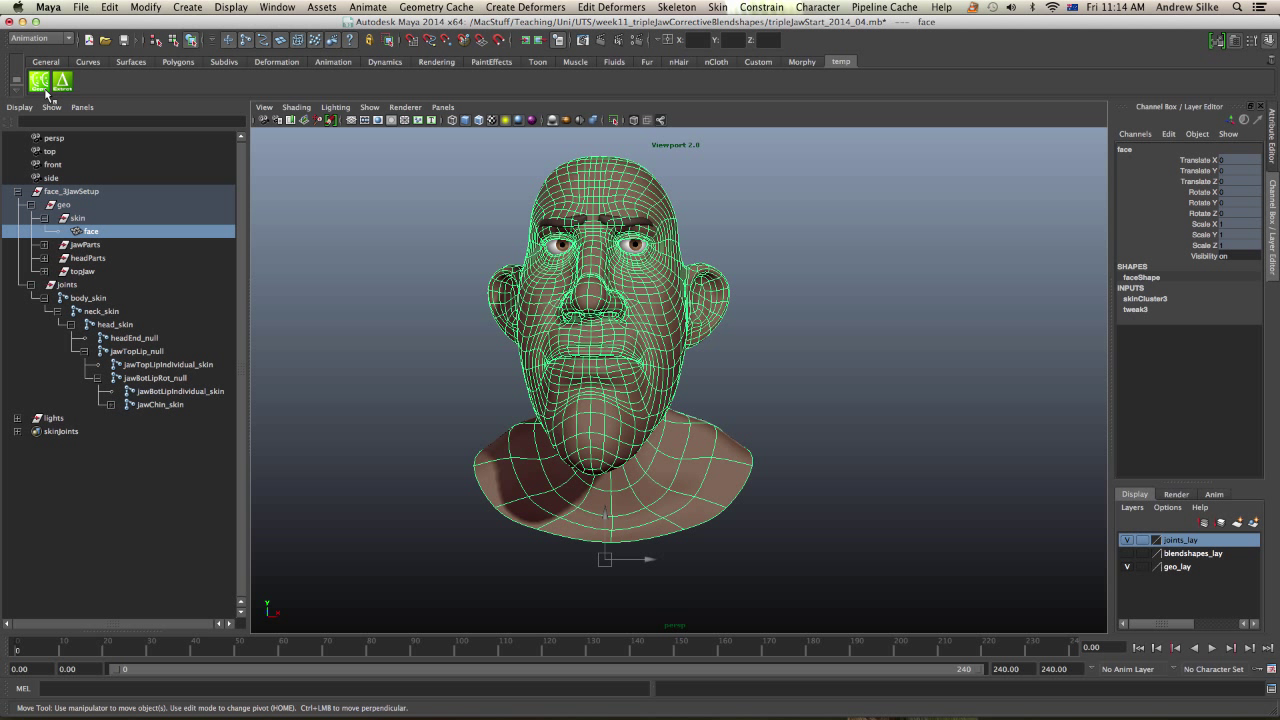
{"action": "left_click_drag", "start_coordinate": [650, 559], "coordinate": [926, 560]}
Turn off smooth mesh preview on the duplicated face so it displays as the base polygon mesh.
{"action": "left_click_drag", "start_coordinate": [776, 413], "coordinate": [790, 413], "text": "alt"}
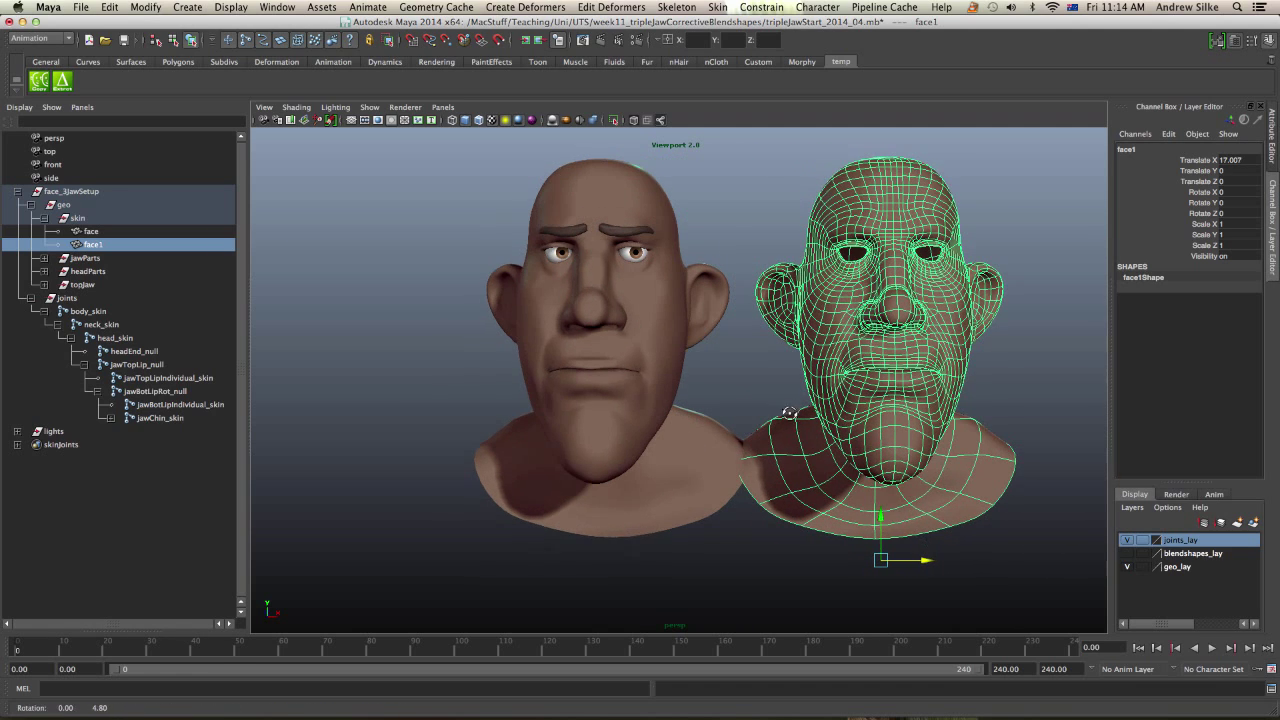
{"action": "middle_click_drag", "start_coordinate": [829, 291], "coordinate": [675, 275], "text": "alt"}
{"action": "left_click_drag", "start_coordinate": [674, 275], "coordinate": [670, 267], "text": "alt"}
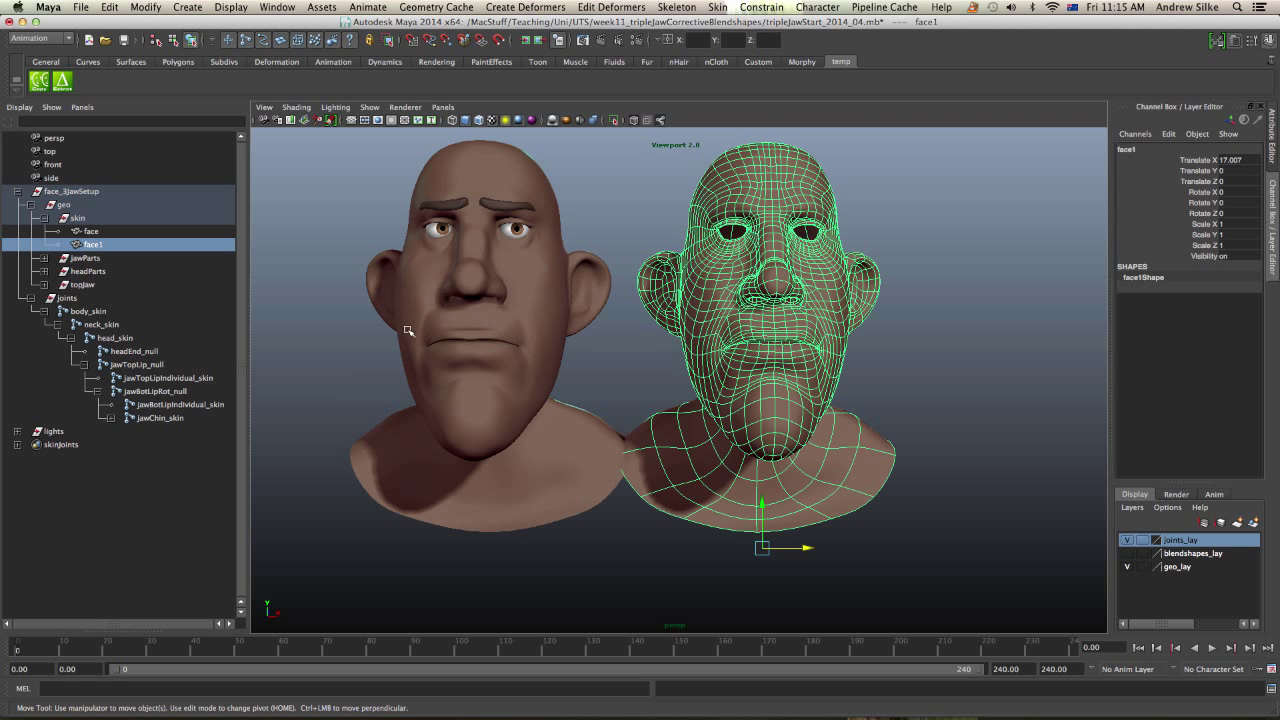
{"action": "middle_click_drag", "start_coordinate": [479, 313], "coordinate": [514, 318], "text": "alt"}
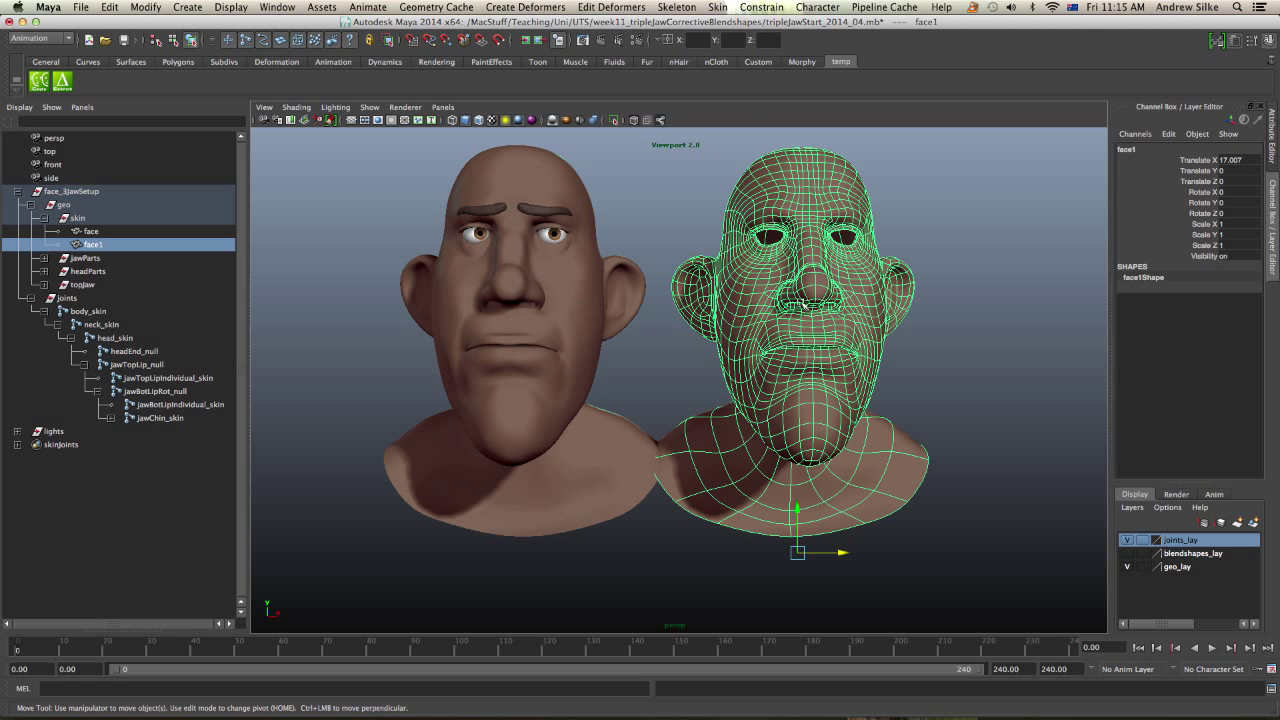
{"action": "right_click_drag", "start_coordinate": [837, 392], "coordinate": [735, 394], "text": "alt"}
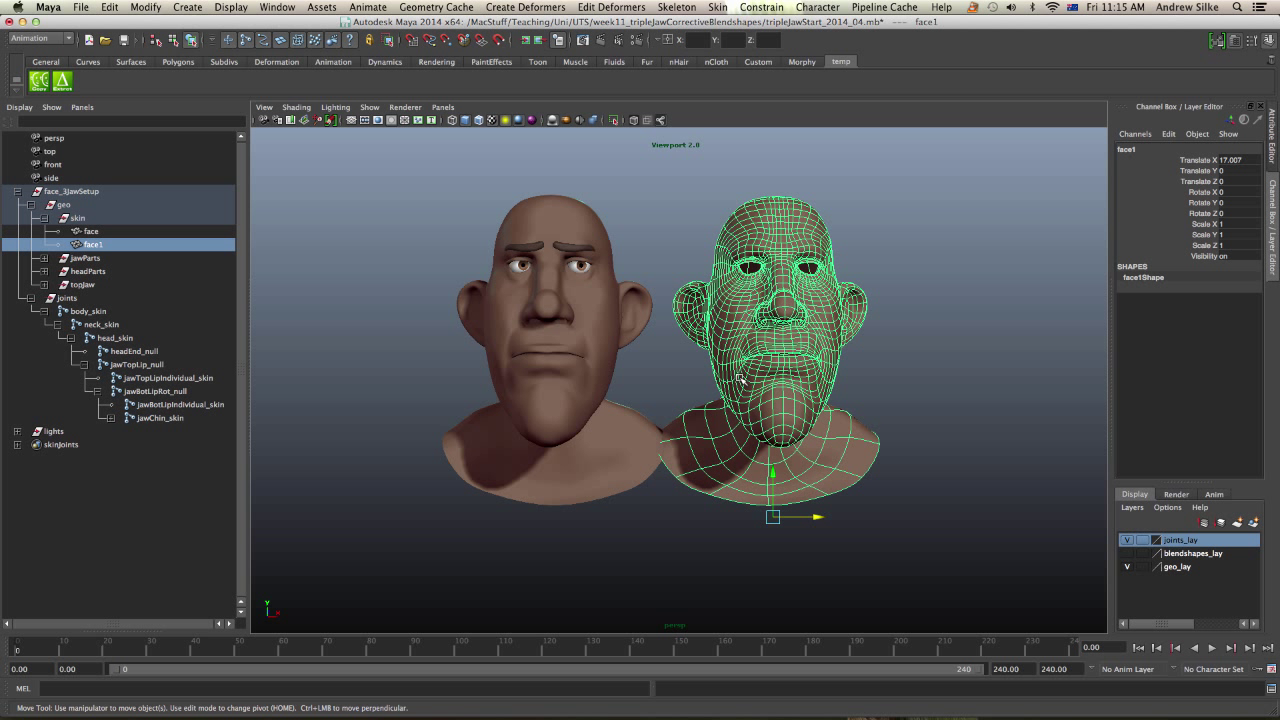
{"action": "key", "text": "3"}
{"action": "key", "text": "1"}
{"action": "left_click_drag", "start_coordinate": [760, 368], "coordinate": [761, 370], "text": "alt"}
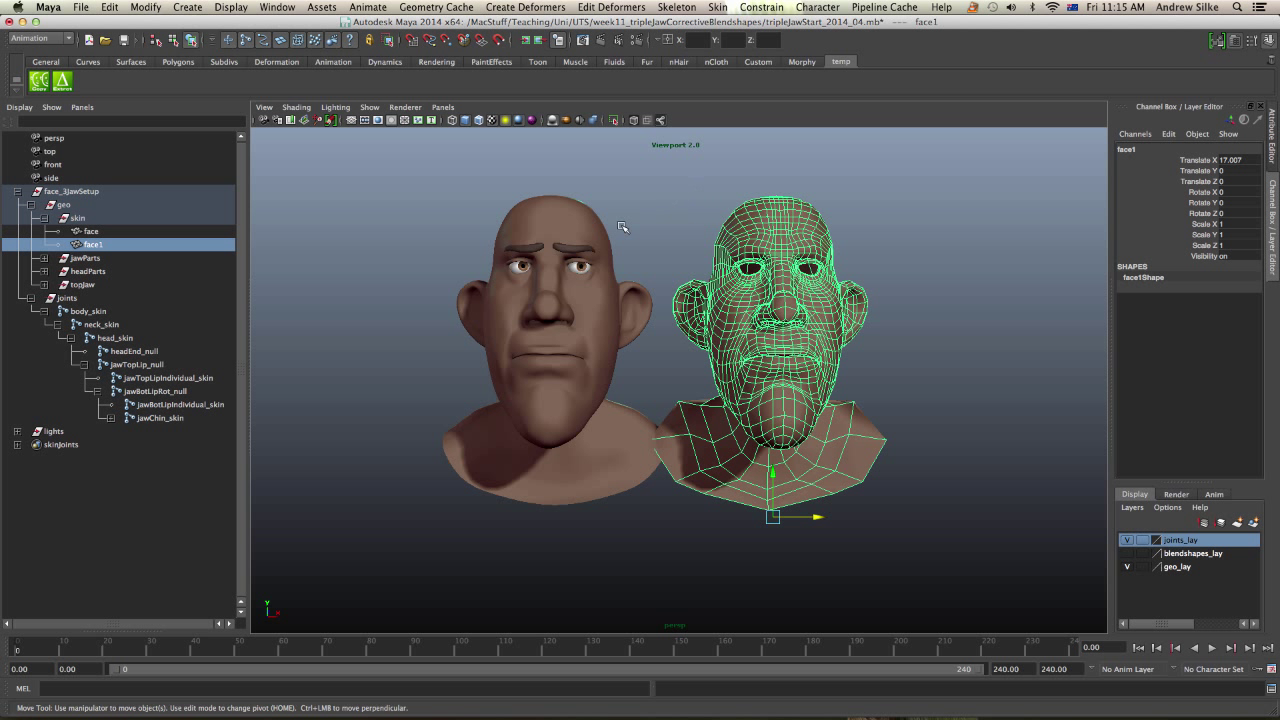
Duplicate the skinned face mesh at frame 20 with the lcDuplicateSkin script and move the copy about 33 units along X.
{"action": "left_click_drag", "start_coordinate": [38, 647], "coordinate": [107, 648]}
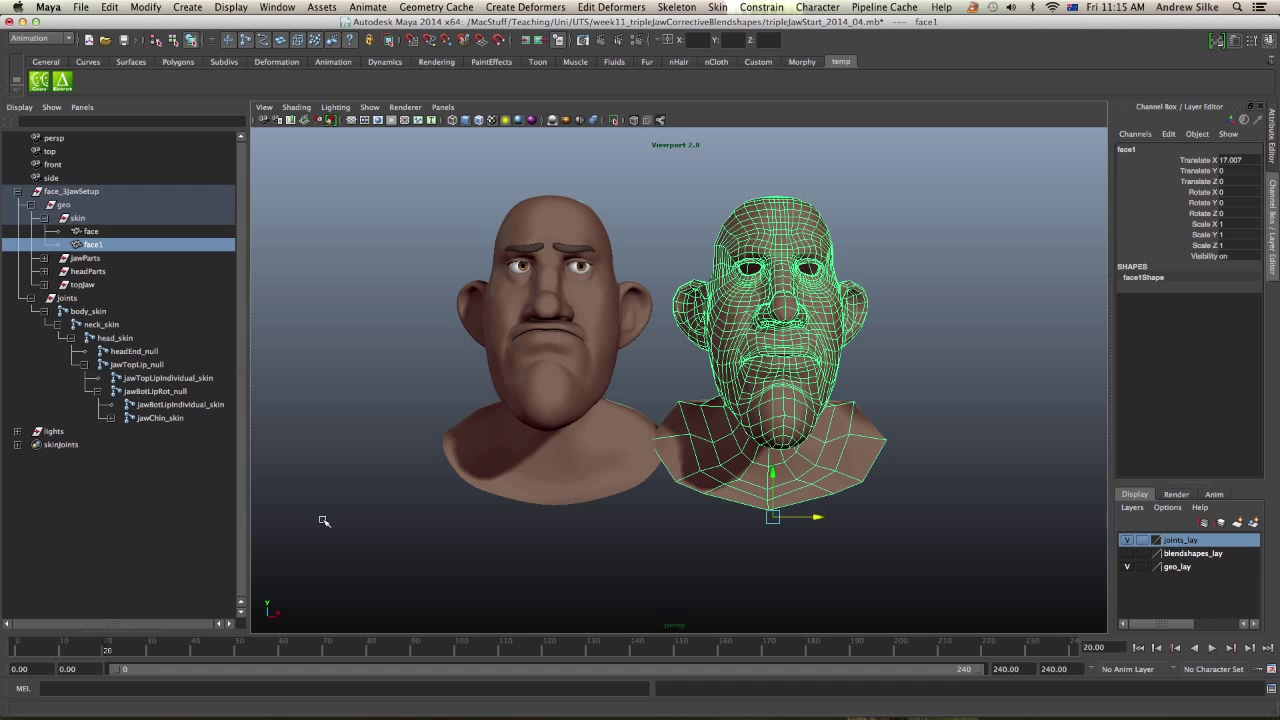
{"action": "mouse_move", "coordinate": [574, 371]}
{"action": "left_mouse_down", "text": "alt"}
{"action": "mouse_move", "coordinate": [663, 371]}
{"action": "mouse_move", "coordinate": [596, 376]}
{"action": "left_mouse_up", "text": "alt"}
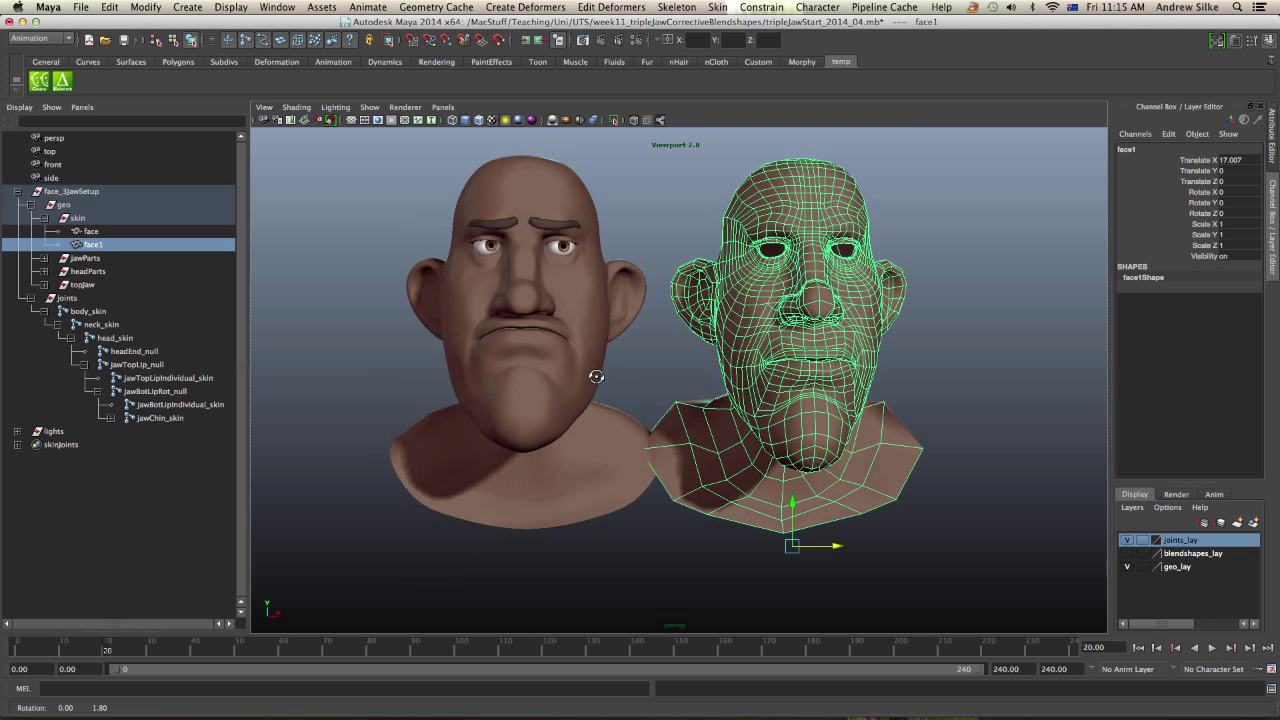
{"action": "left_click", "coordinate": [596, 367]}
{"action": "left_click", "coordinate": [37, 88]}
{"action": "left_click_drag", "start_coordinate": [571, 548], "coordinate": [1080, 543]}
{"action": "middle_click_drag", "start_coordinate": [965, 481], "coordinate": [855, 481], "text": "alt"}
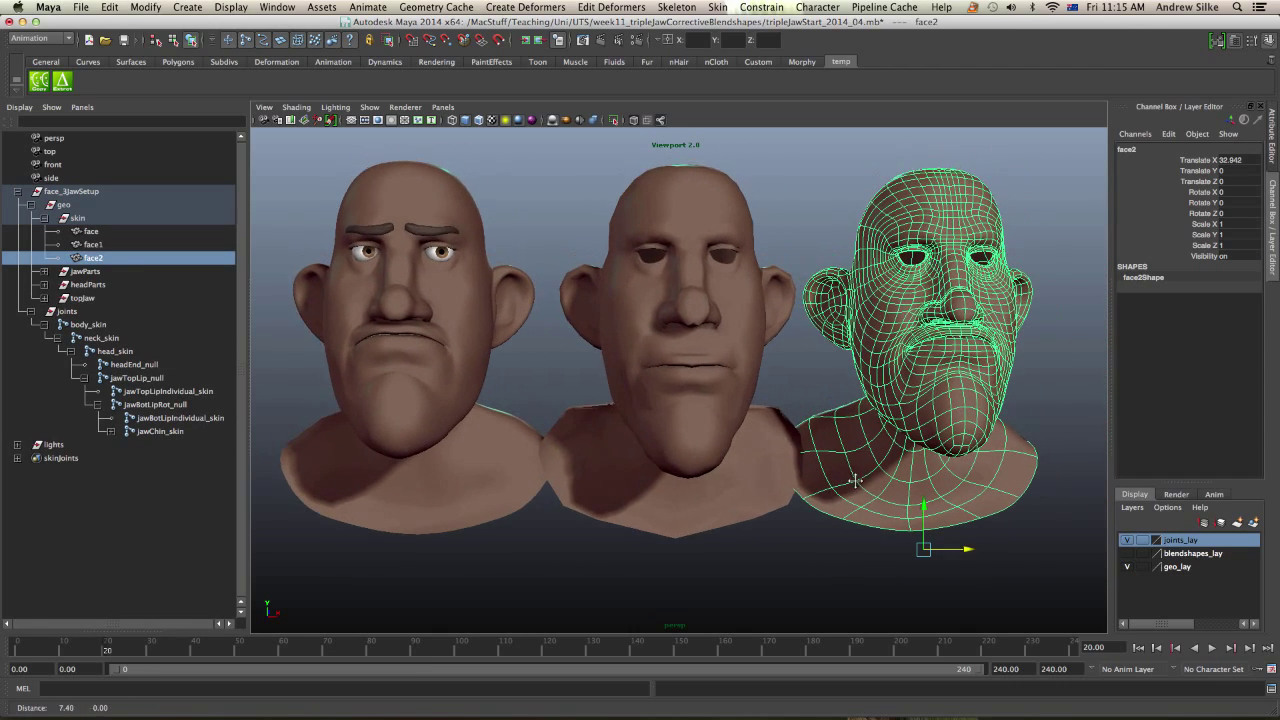
Rename the first duplicated face, the one with the neutral pose, as face_default.
{"action": "left_click", "coordinate": [733, 222]}
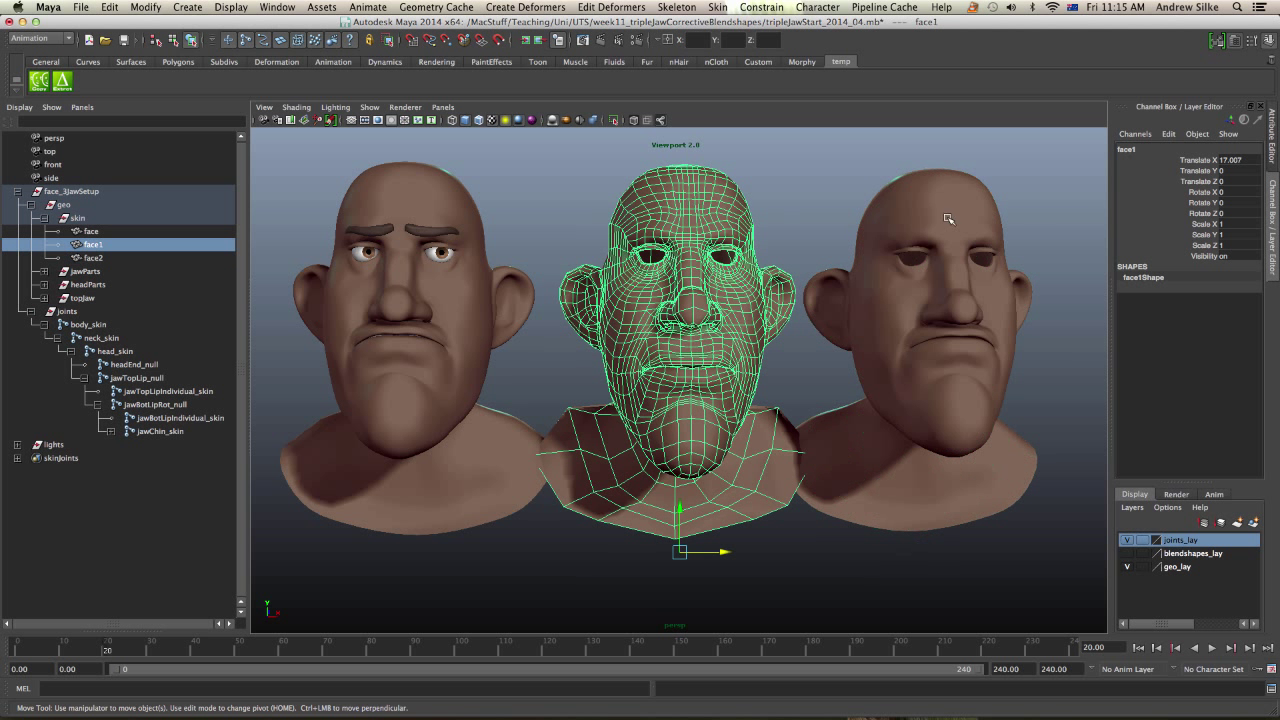
{"action": "left_click", "coordinate": [1142, 147]}
{"action": "key", "text": "Return"}
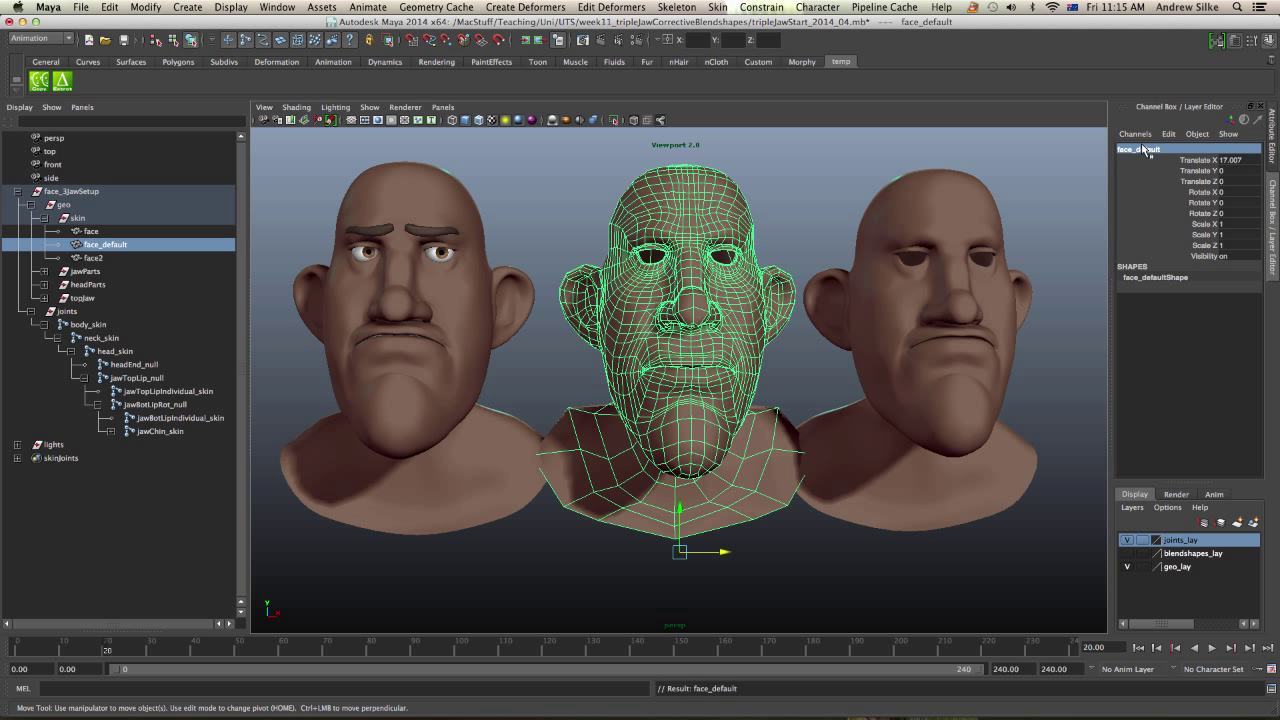
{"action": "left_click", "coordinate": [993, 204]}
{"action": "left_click", "coordinate": [1140, 149]}
{"action": "key", "text": "super+v"}
{"action": "key", "text": "Return"}
{"action": "key", "text": "Left"}
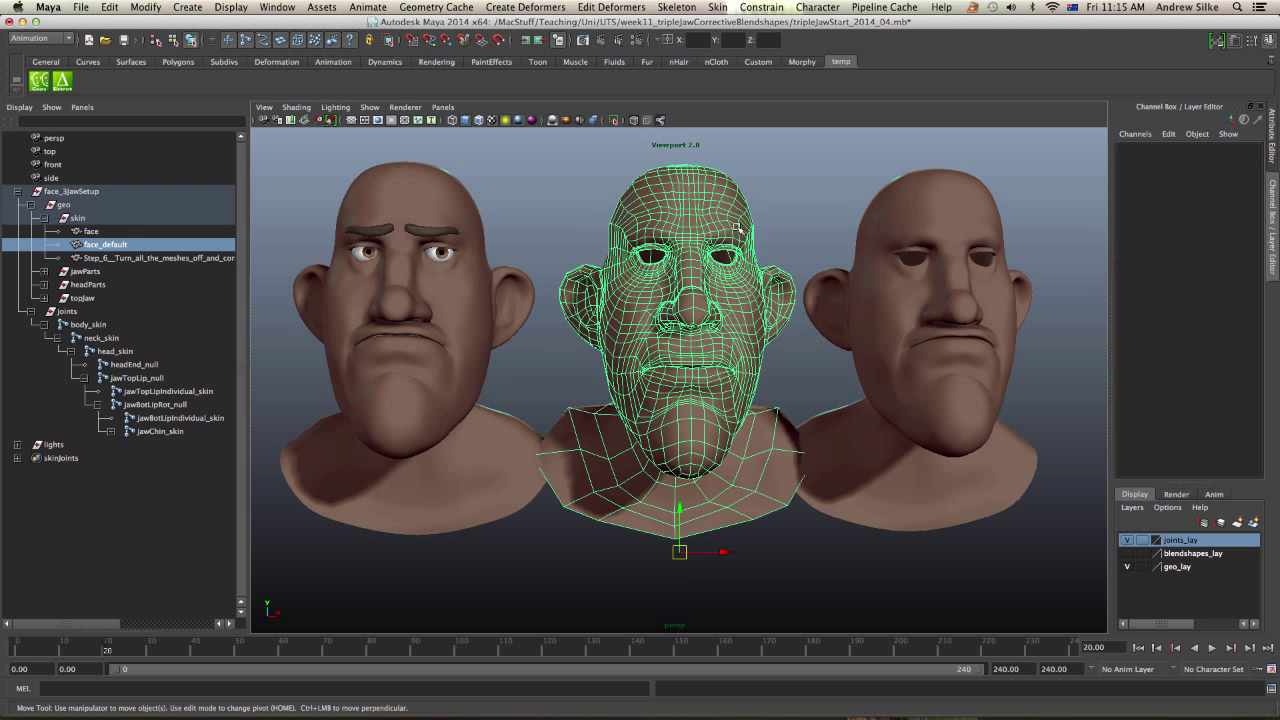
Rename the duplicated face with the raised lips as face_lipsUp.
{"action": "left_click", "coordinate": [975, 207]}
{"action": "left_click", "coordinate": [1143, 150]}
{"action": "type", "text": "face_default"}
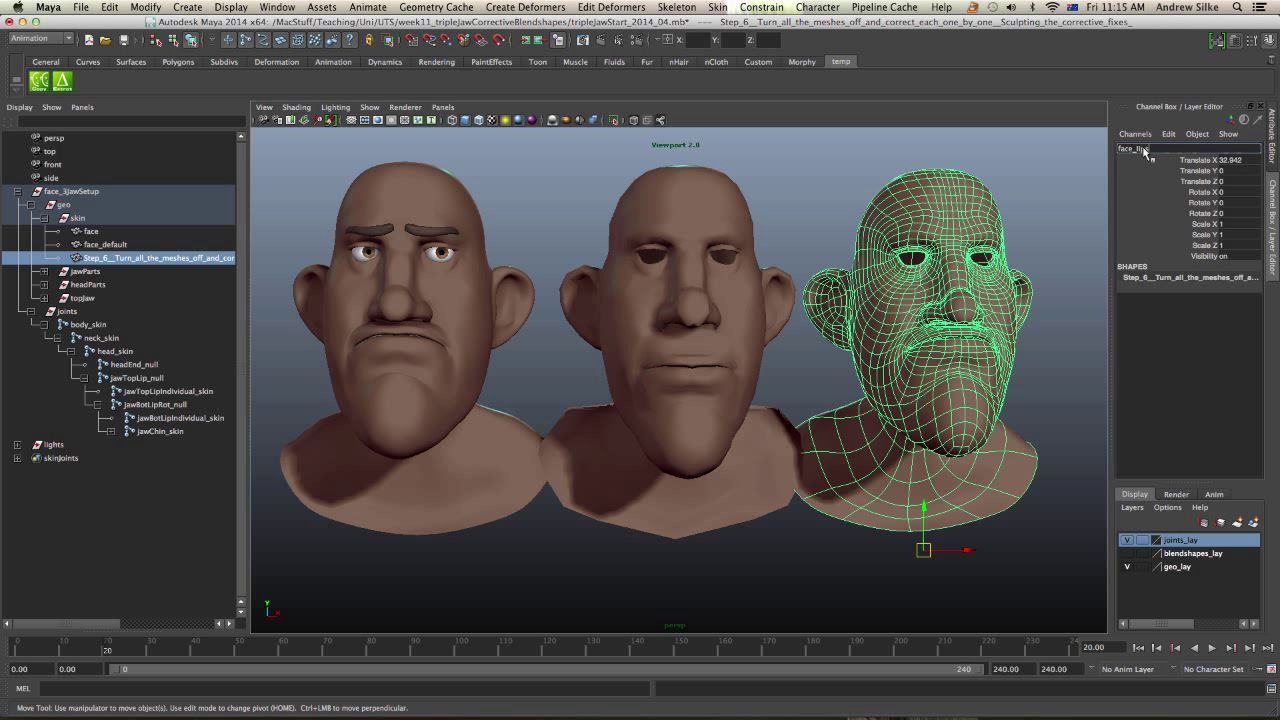
{"action": "key", "text": "Return"}
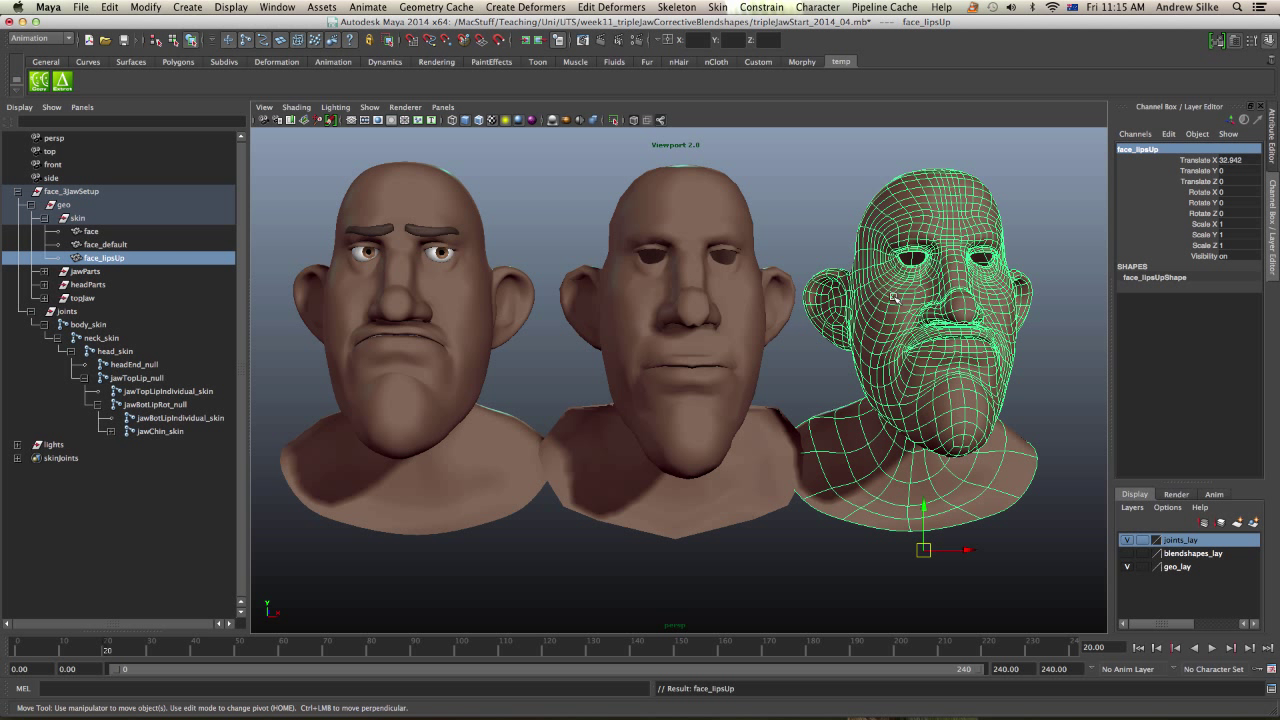
Duplicate the skinned face mesh at frame 60 with the lcDuplicateSkin script and move the copy about 49.5 units along X.
{"action": "right_click_drag", "start_coordinate": [866, 246], "coordinate": [697, 257], "text": "alt"}
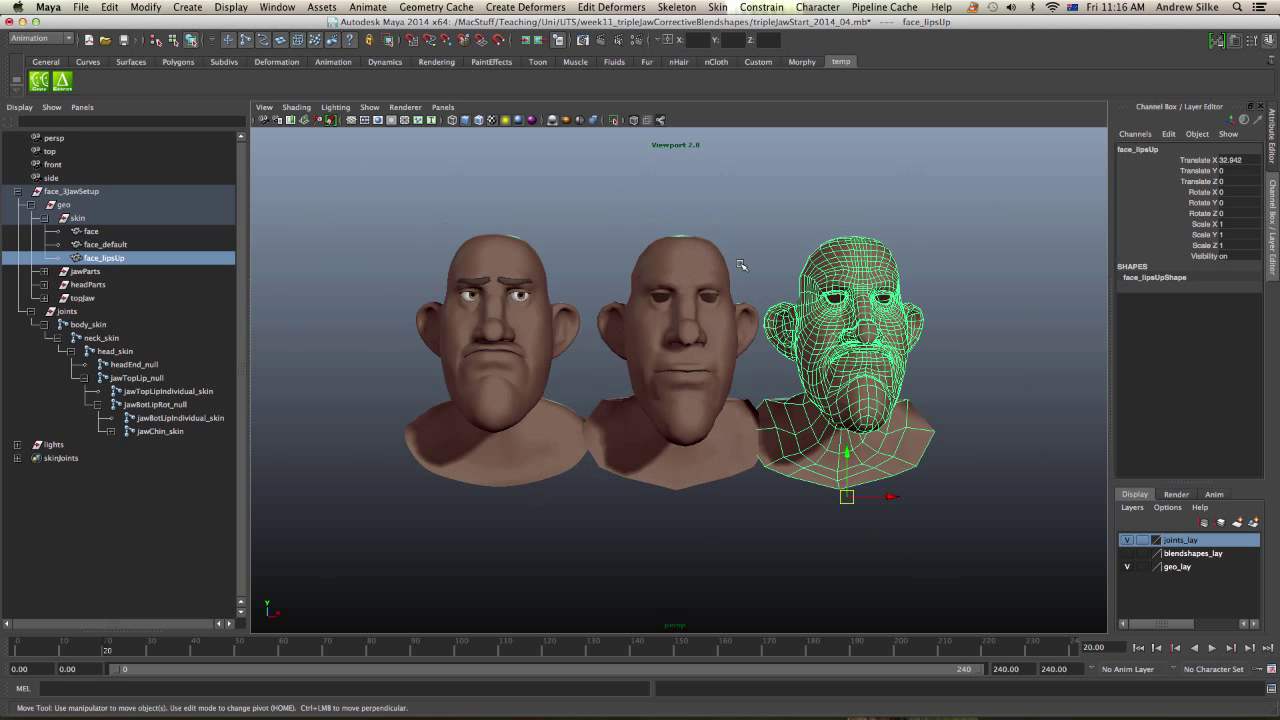
{"action": "middle_click_drag", "start_coordinate": [740, 265], "coordinate": [678, 262], "text": "alt"}
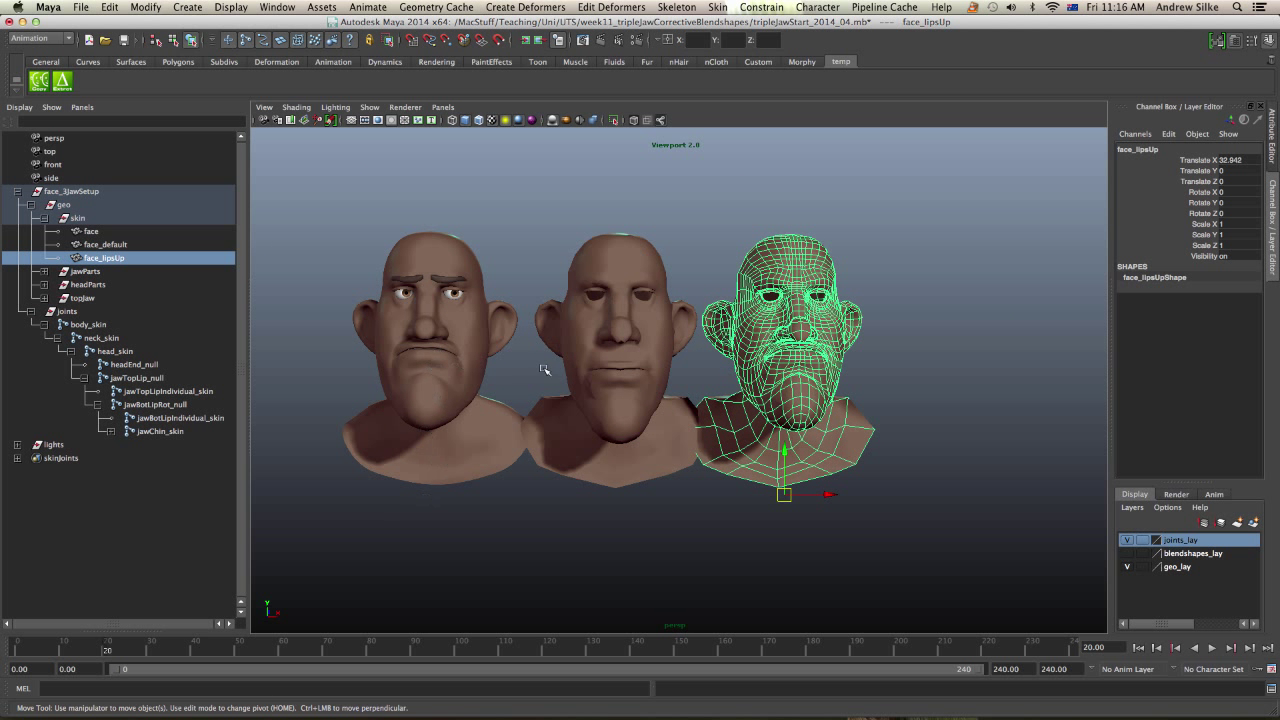
{"action": "left_click_drag", "start_coordinate": [896, 328], "coordinate": [864, 324], "text": "alt"}
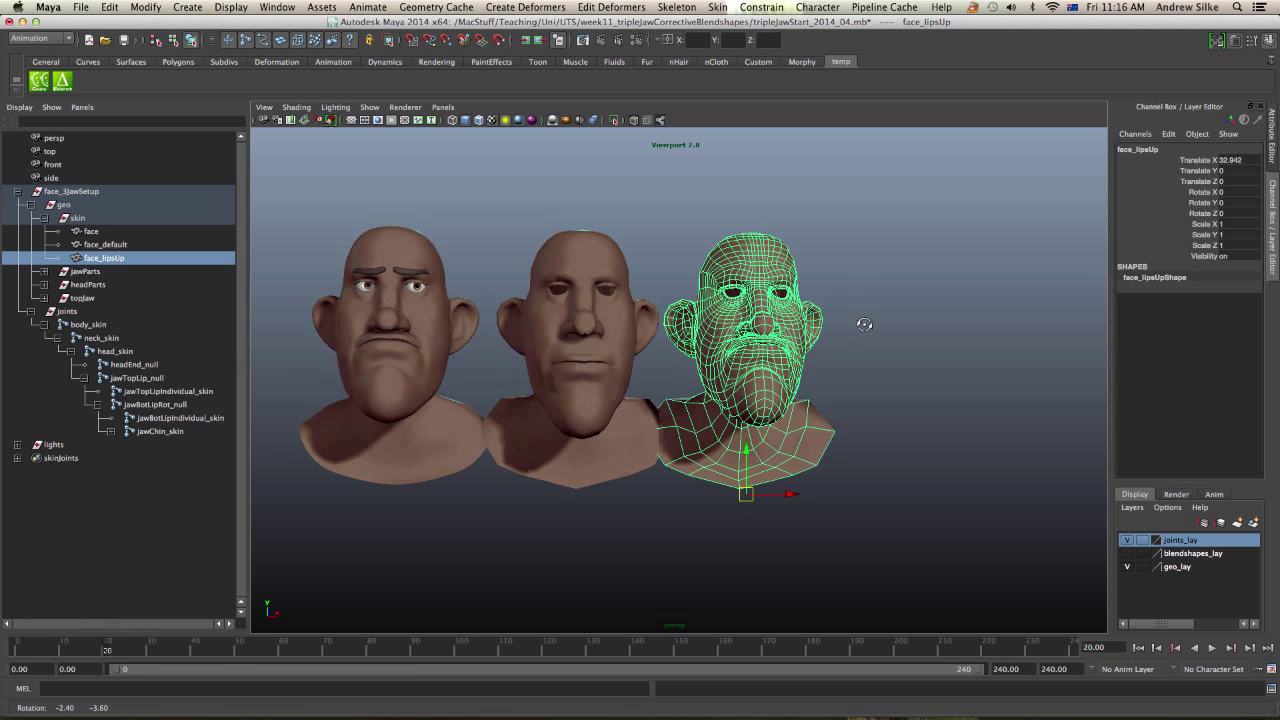
{"action": "left_click", "coordinate": [860, 320]}
{"action": "left_click", "coordinate": [396, 256]}
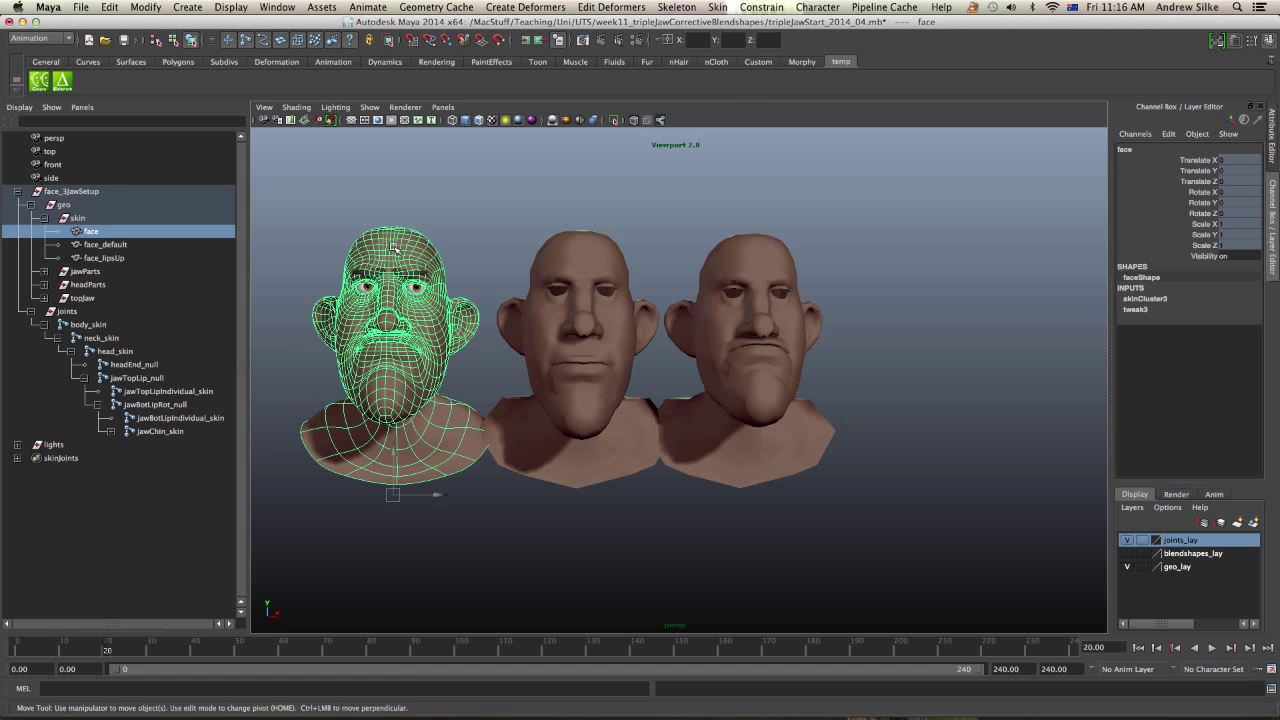
{"action": "left_click_drag", "start_coordinate": [396, 258], "coordinate": [398, 274], "text": "alt"}
{"action": "left_click", "coordinate": [281, 652]}
{"action": "left_click", "coordinate": [39, 82]}
{"action": "left_click_drag", "start_coordinate": [427, 495], "coordinate": [801, 468]}
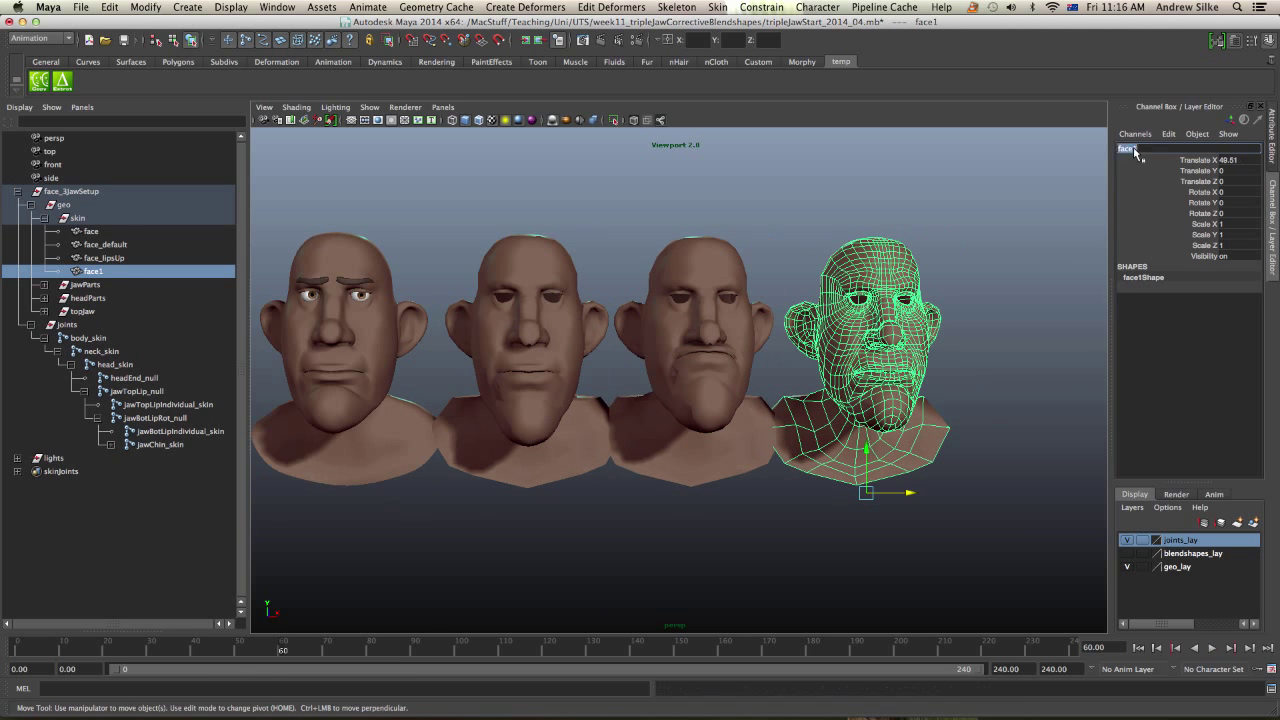
Name the frame 60 copy face_chinUp, and duplicate the face at frames 100 and 140 as face_chinDown and face_mouthOpen.
{"action": "left_click", "coordinate": [432, 452]}
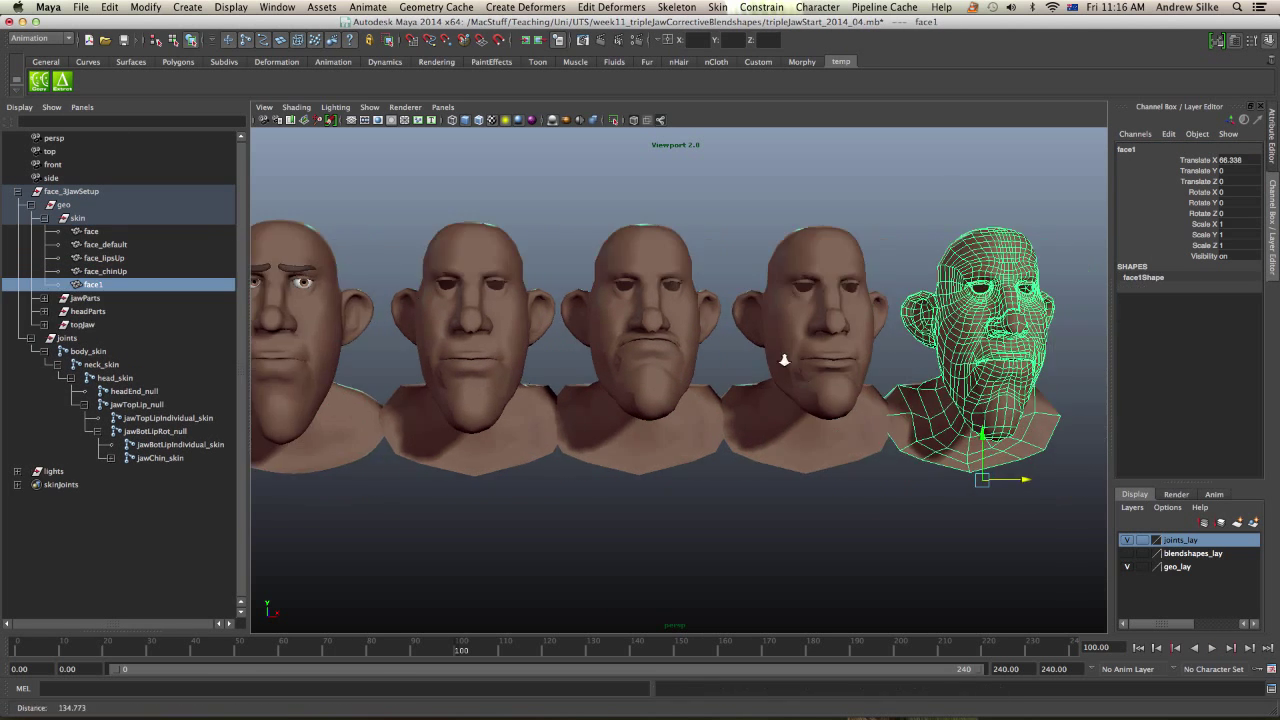
{"action": "scroll", "coordinate": [548, 235], "scroll_direction": "down", "scroll_amount": 2}
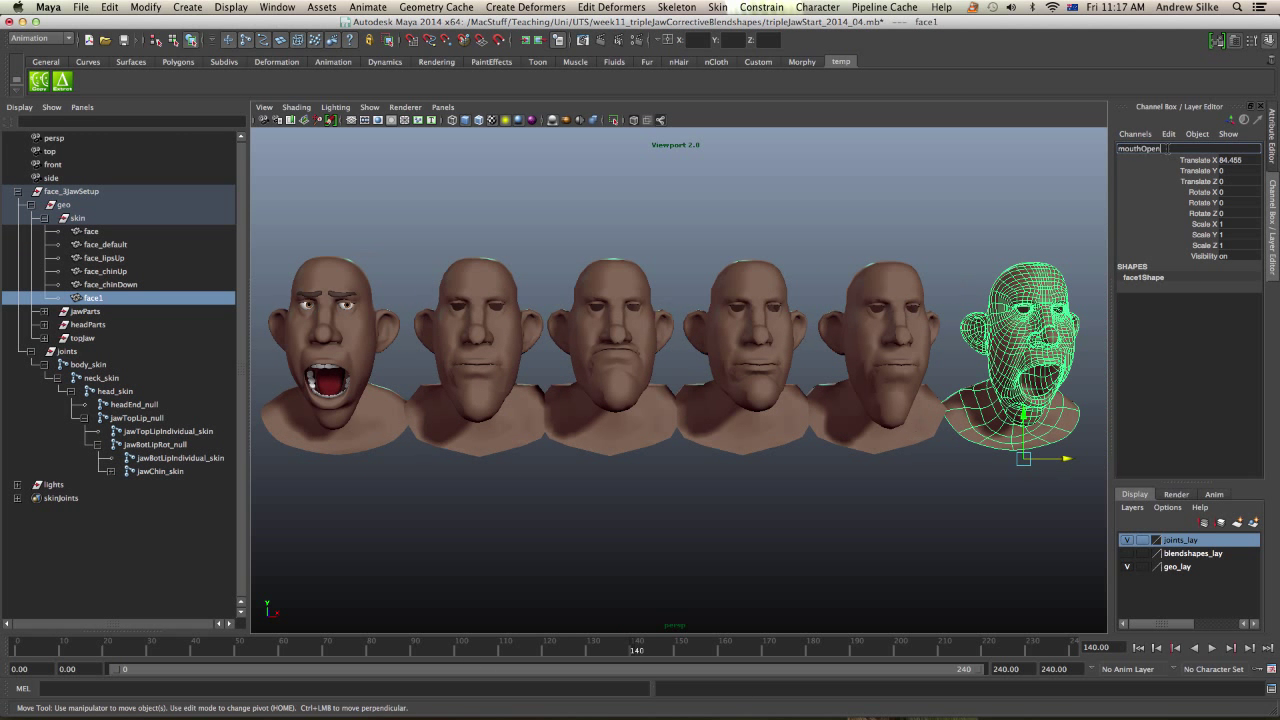
{"action": "left_click", "coordinate": [1147, 148]}
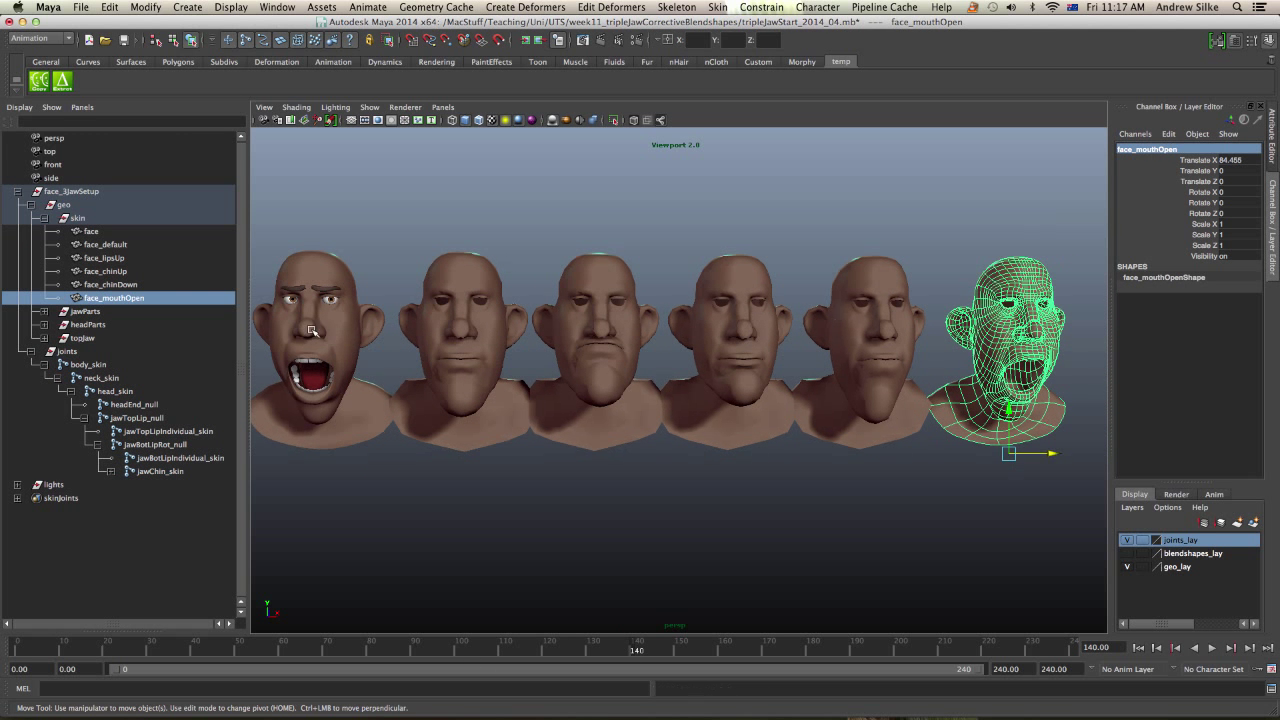
Name the face duplicate from frame 180 face_bottomLipDown and the duplicate of the raised top lip pose face_topLipUp.
{"action": "left_click", "coordinate": [1170, 148]}
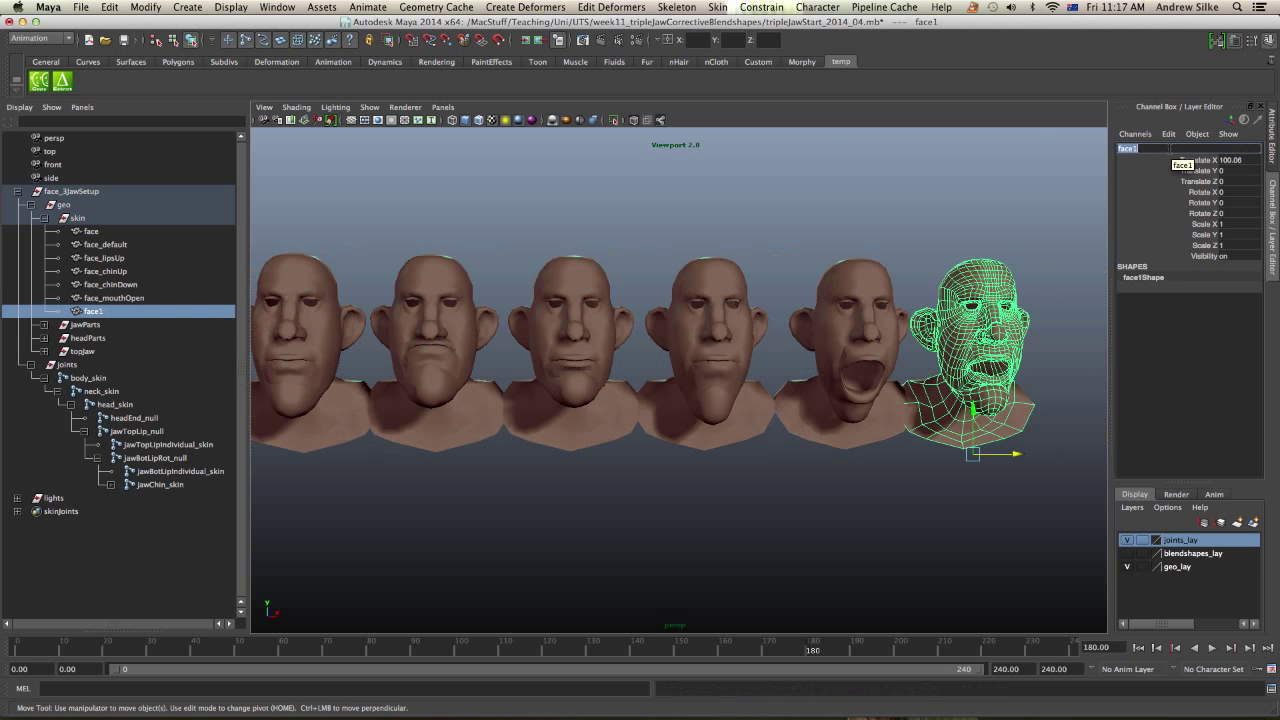
{"action": "type", "text": "face_bottomLipDow"}
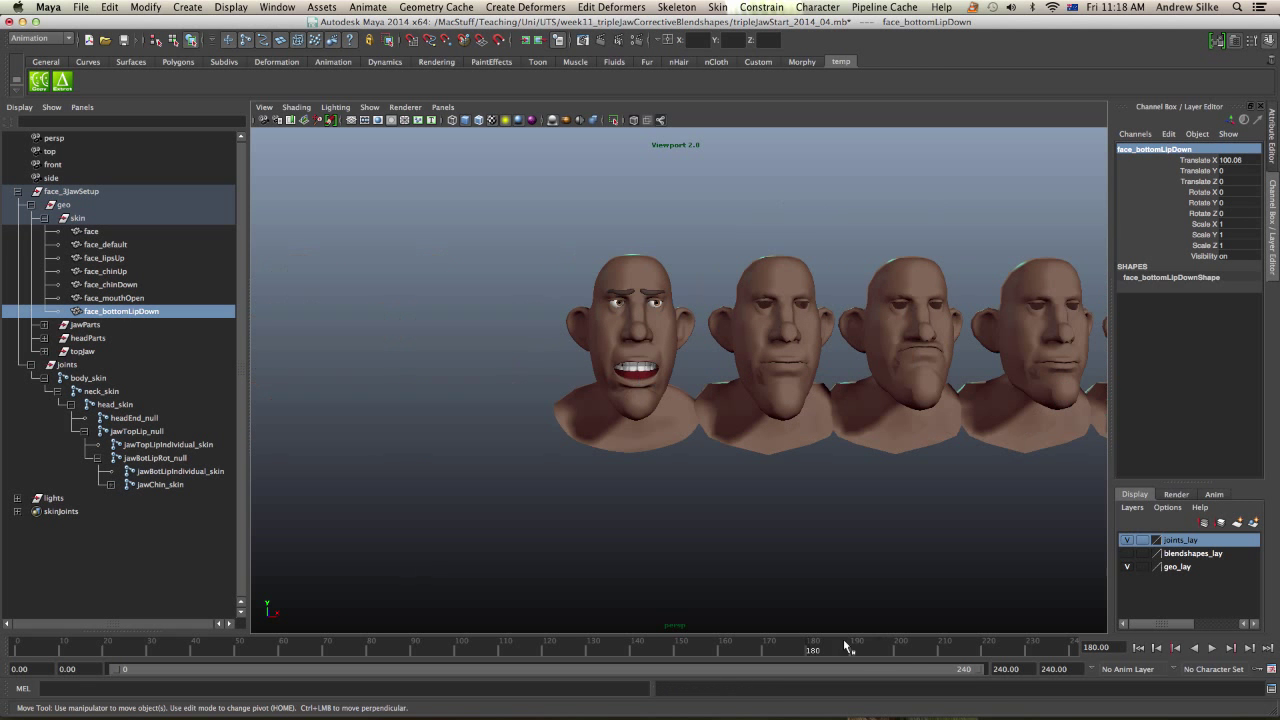
{"action": "left_click", "coordinate": [1170, 148]}
{"action": "type", "text": "face_topLipUp"}
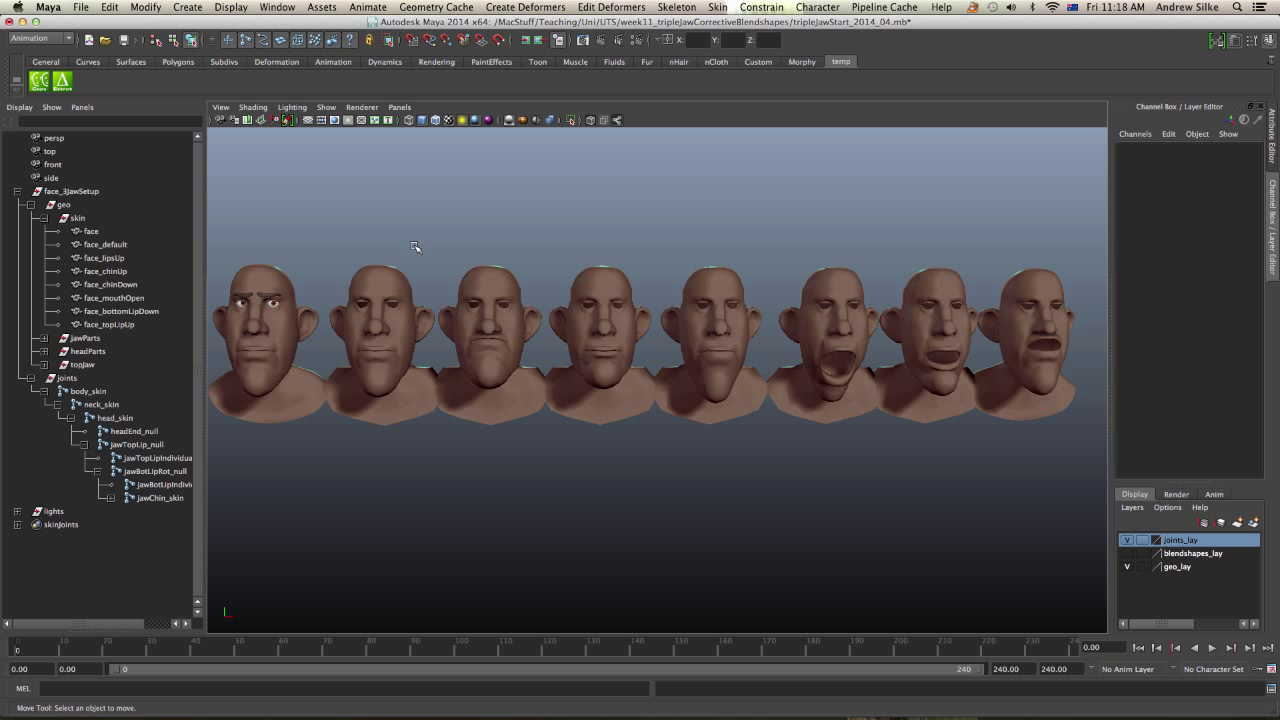
{"action": "middle_click_drag", "start_coordinate": [414, 243], "coordinate": [517, 251], "text": "alt"}
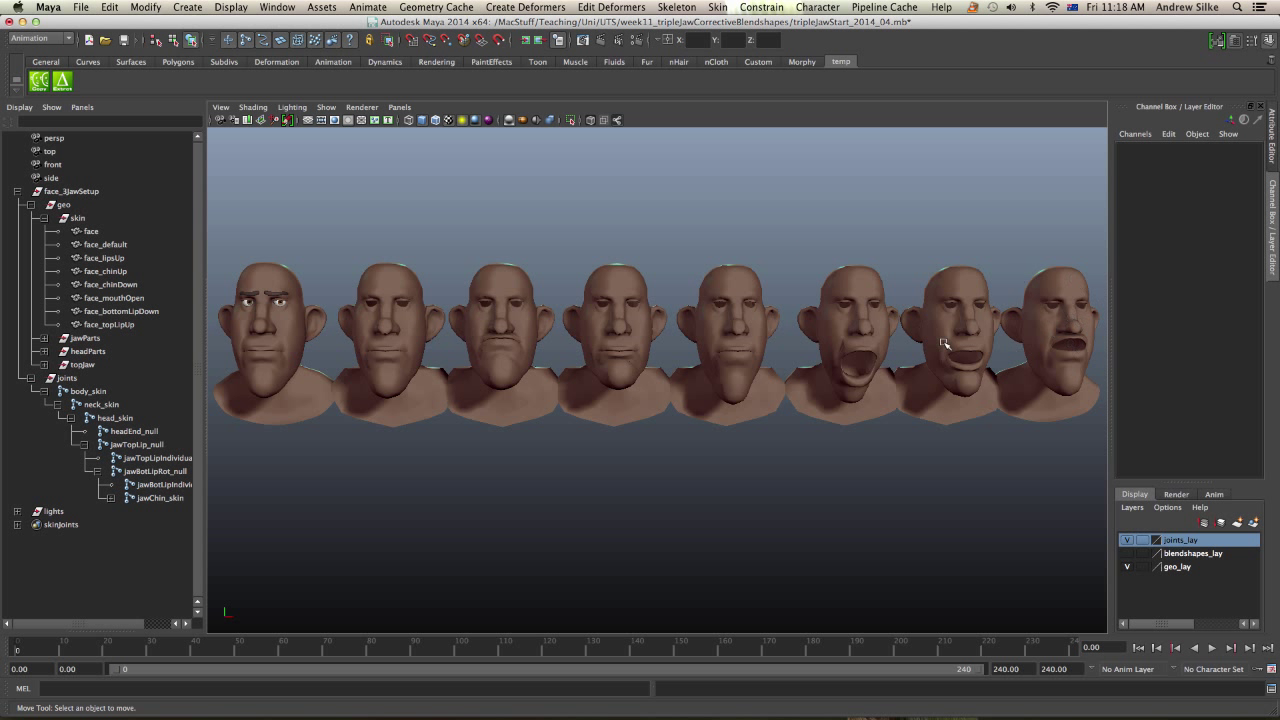
{"action": "left_click_drag", "start_coordinate": [838, 434], "coordinate": [672, 410], "text": "alt"}
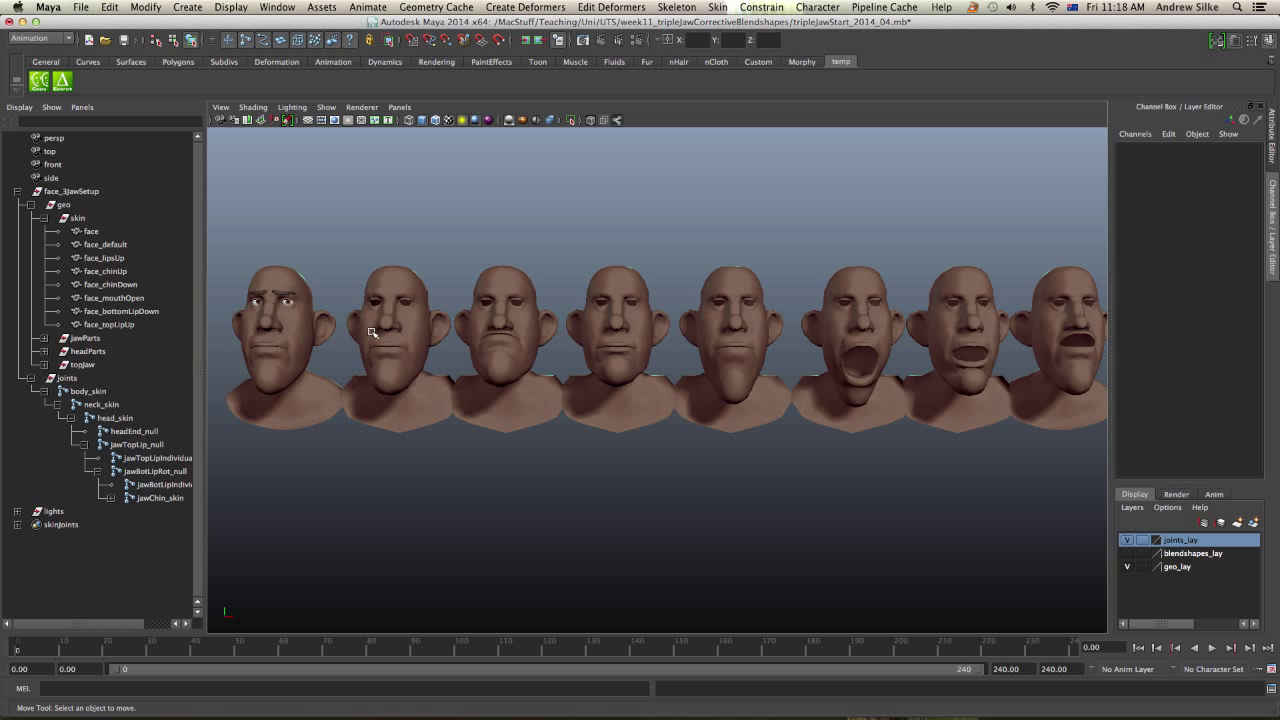
{"action": "left_click_drag", "start_coordinate": [598, 378], "coordinate": [605, 382], "text": "alt"}
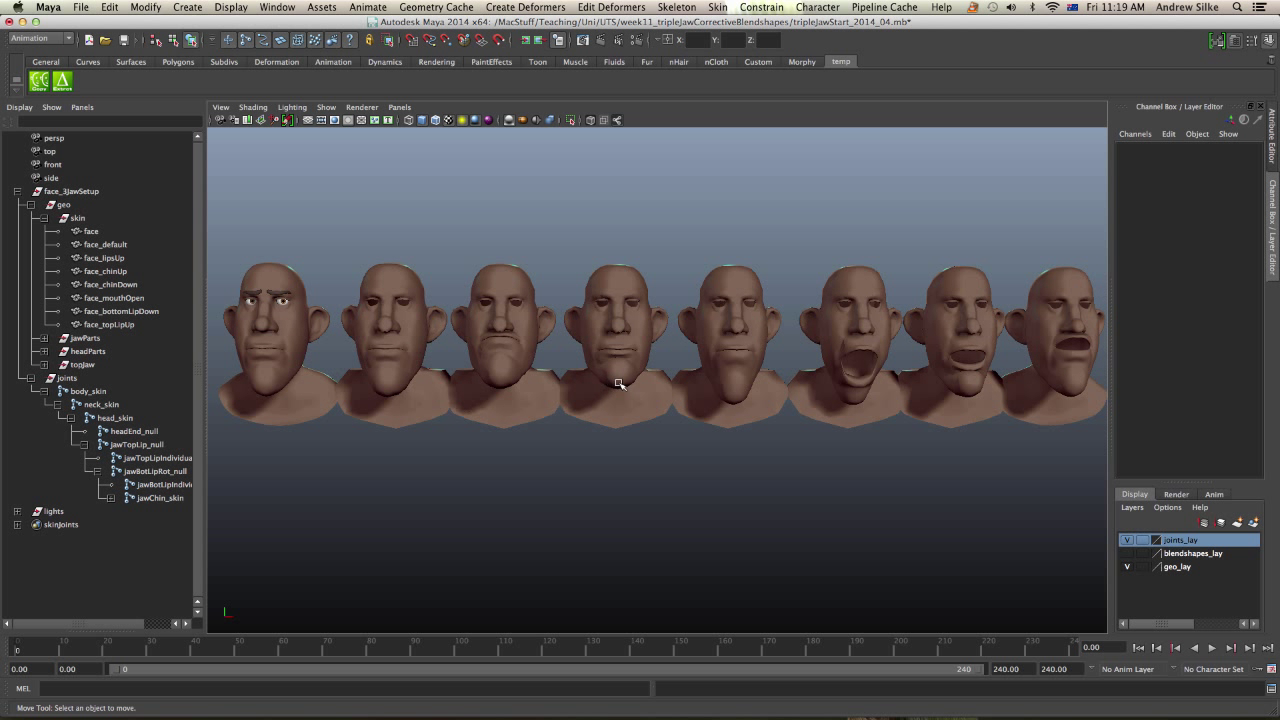
{"action": "left_click", "coordinate": [602, 388]}
{"action": "left_click", "coordinate": [600, 440]}
{"action": "left_click_drag", "start_coordinate": [600, 440], "coordinate": [629, 443], "text": "alt"}
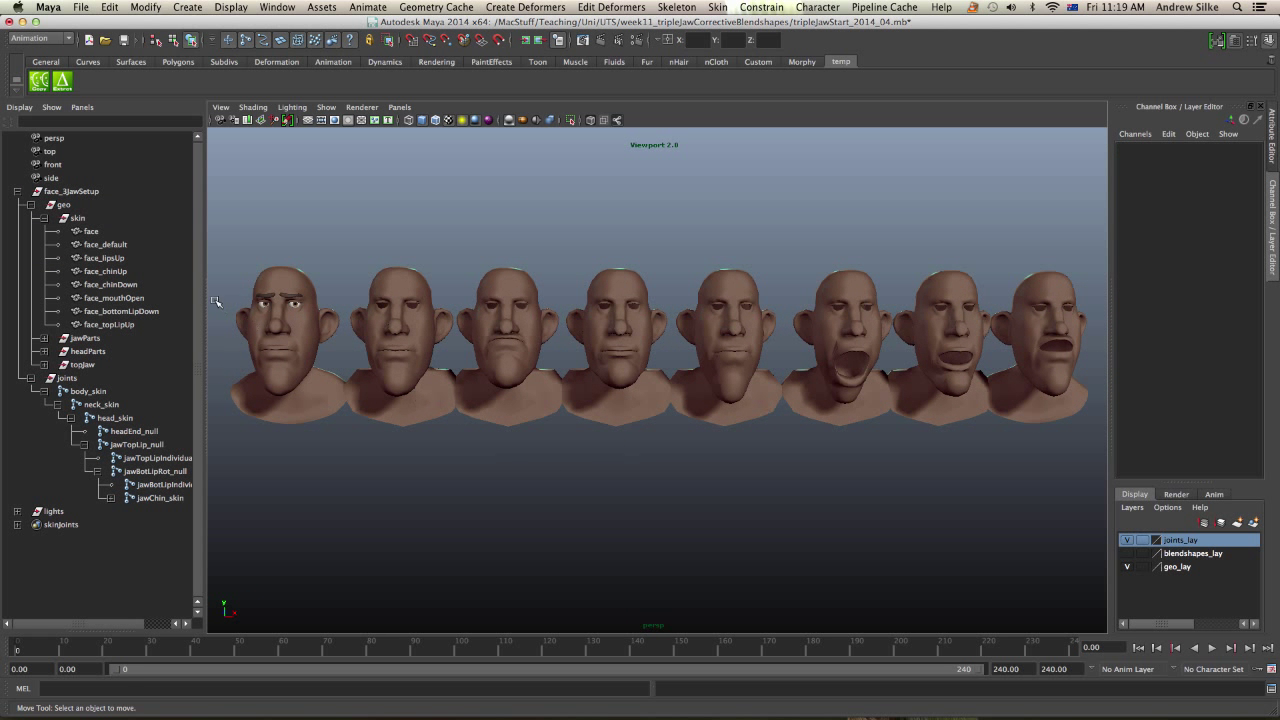
Group the seven duplicated faces from face_default to face_topLipUp and unparent the group from the skin group.
{"action": "left_click", "coordinate": [110, 244]}
{"action": "left_click", "coordinate": [118, 324], "text": "shift"}
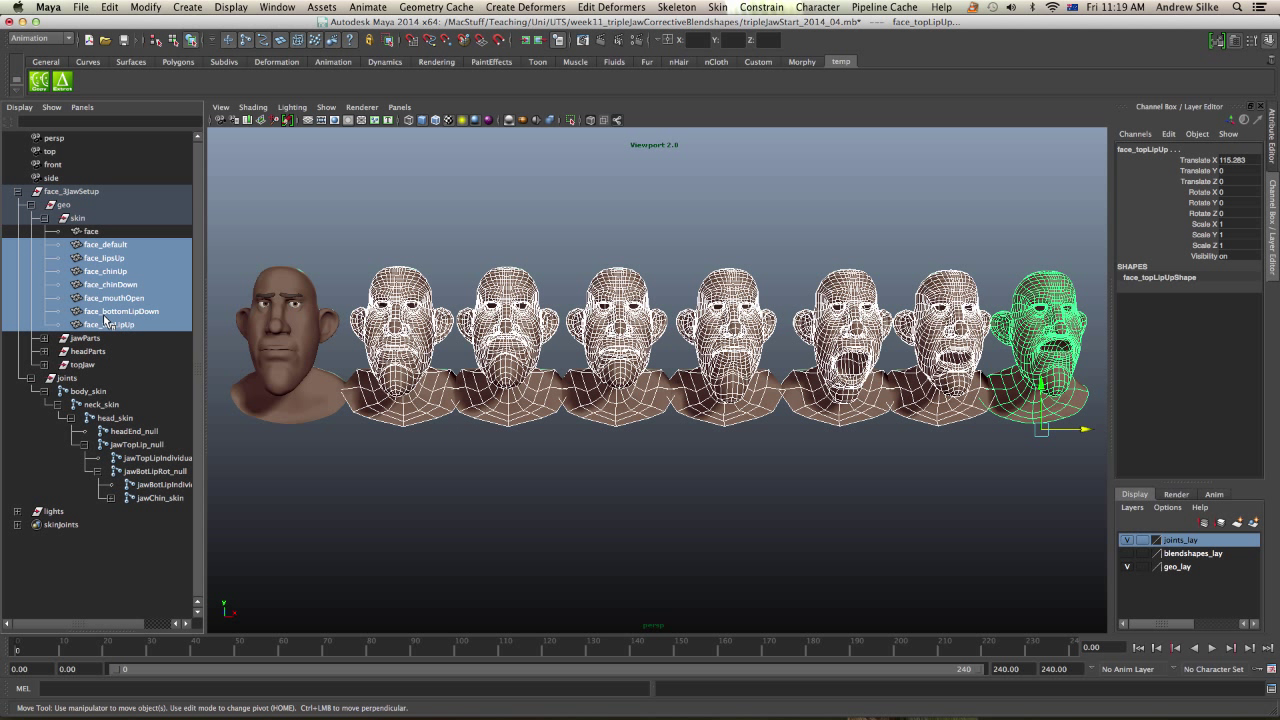
{"action": "key", "text": "ctrl+g"}
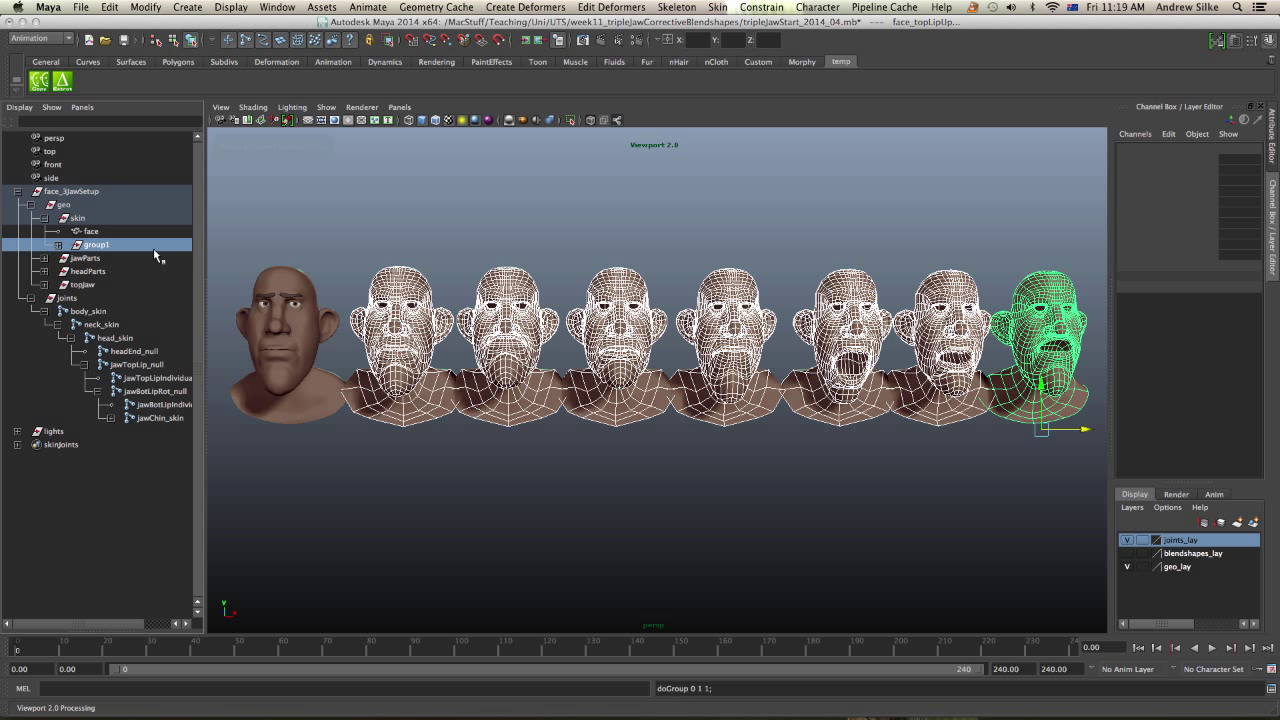
{"action": "key", "text": "shift+p"}
{"action": "left_click", "coordinate": [329, 258]}
Rename the group of duplicated faces as ExtremeBlendshapes.
{"action": "left_click", "coordinate": [84, 432]}
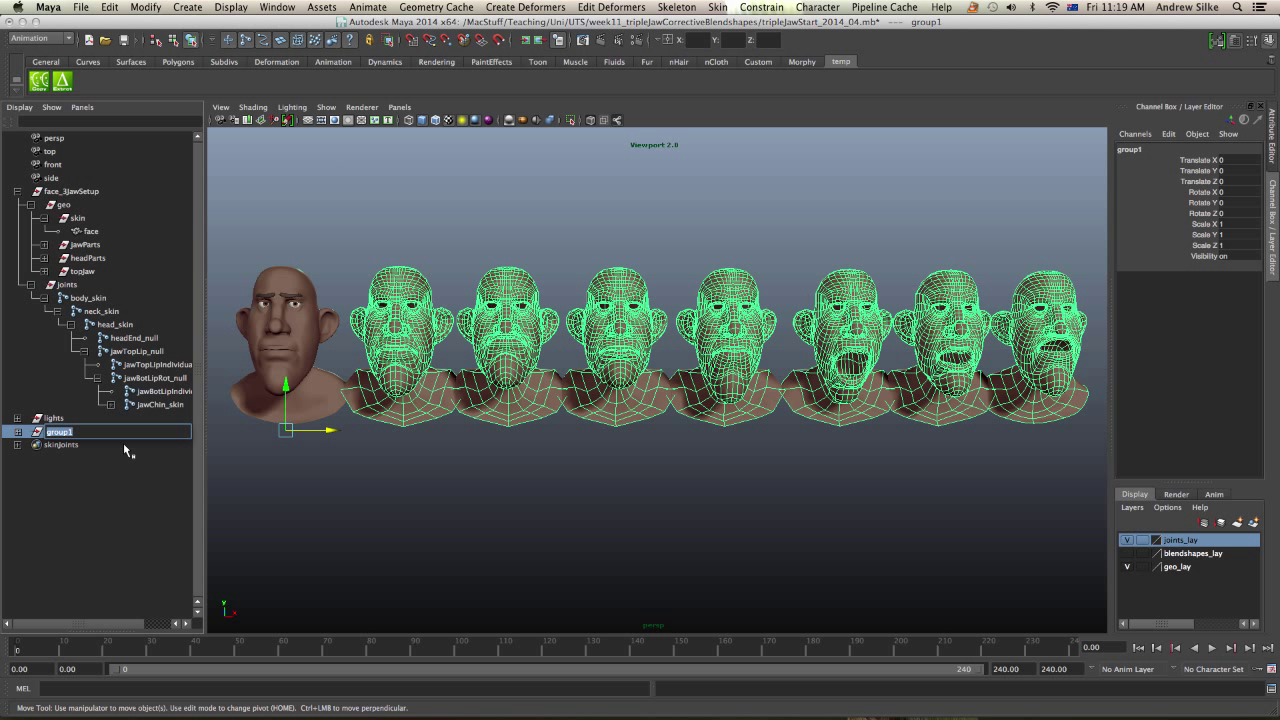
{"action": "type", "text": "Etreme"}
{"action": "key", "text": "BackSpace"}
{"action": "key", "text": "BackSpace"}
{"action": "key", "text": "BackSpace"}
{"action": "key", "text": "BackSpace"}
{"action": "key", "text": "BackSpace"}
{"action": "type", "text": "xtremeB"}
{"action": "key", "text": "Return"}
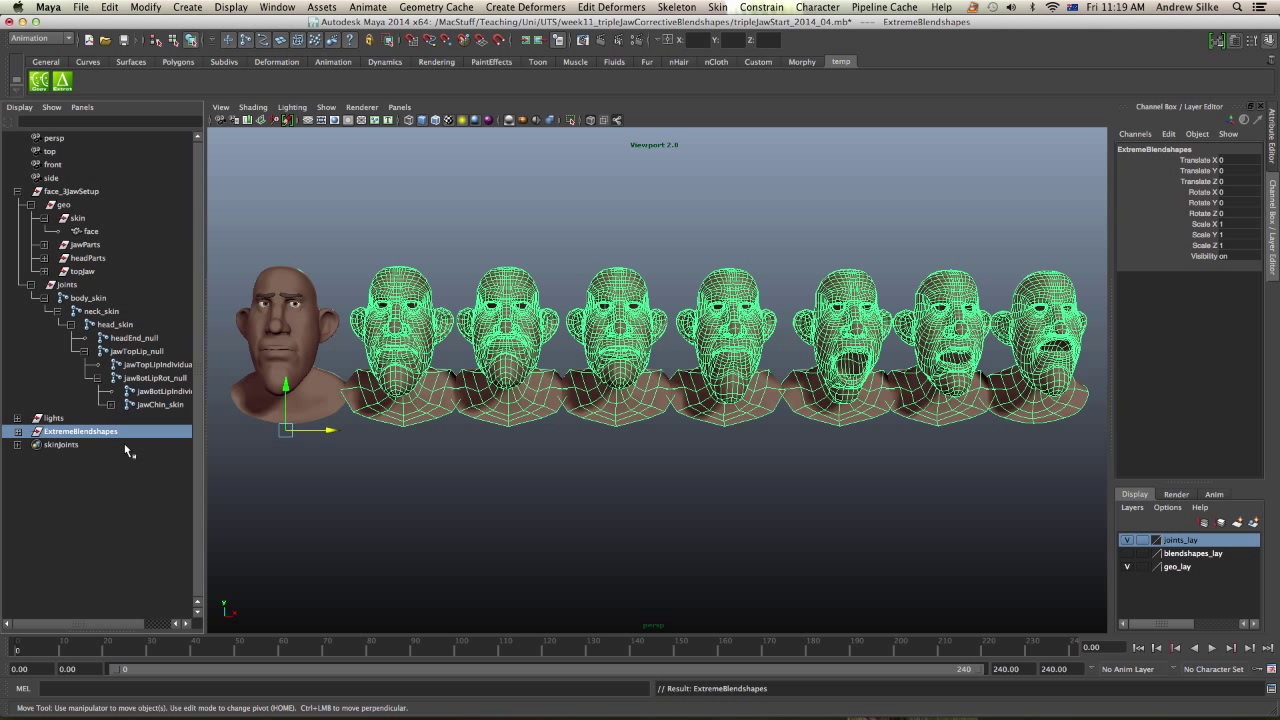
{"action": "left_click_drag", "start_coordinate": [352, 393], "coordinate": [360, 392], "text": "alt"}
{"action": "left_click", "coordinate": [772, 210]}
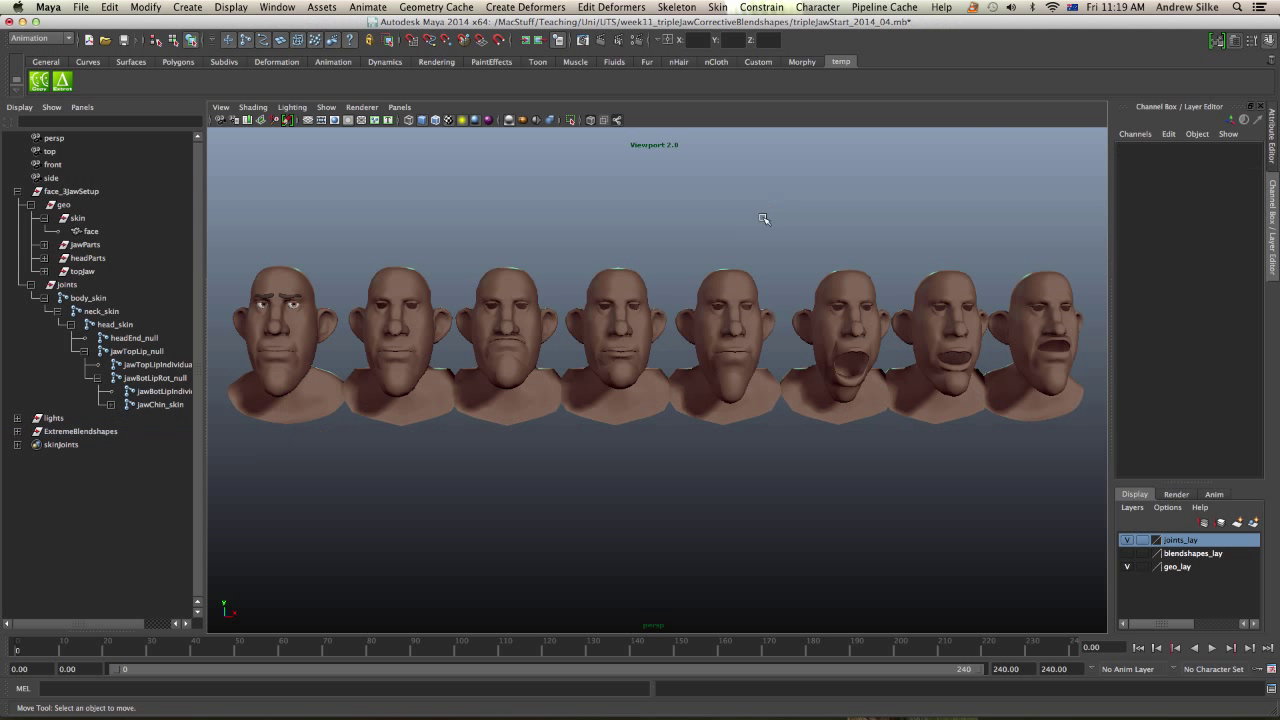
{"action": "left_click_drag", "start_coordinate": [741, 247], "coordinate": [737, 247], "text": "alt"}
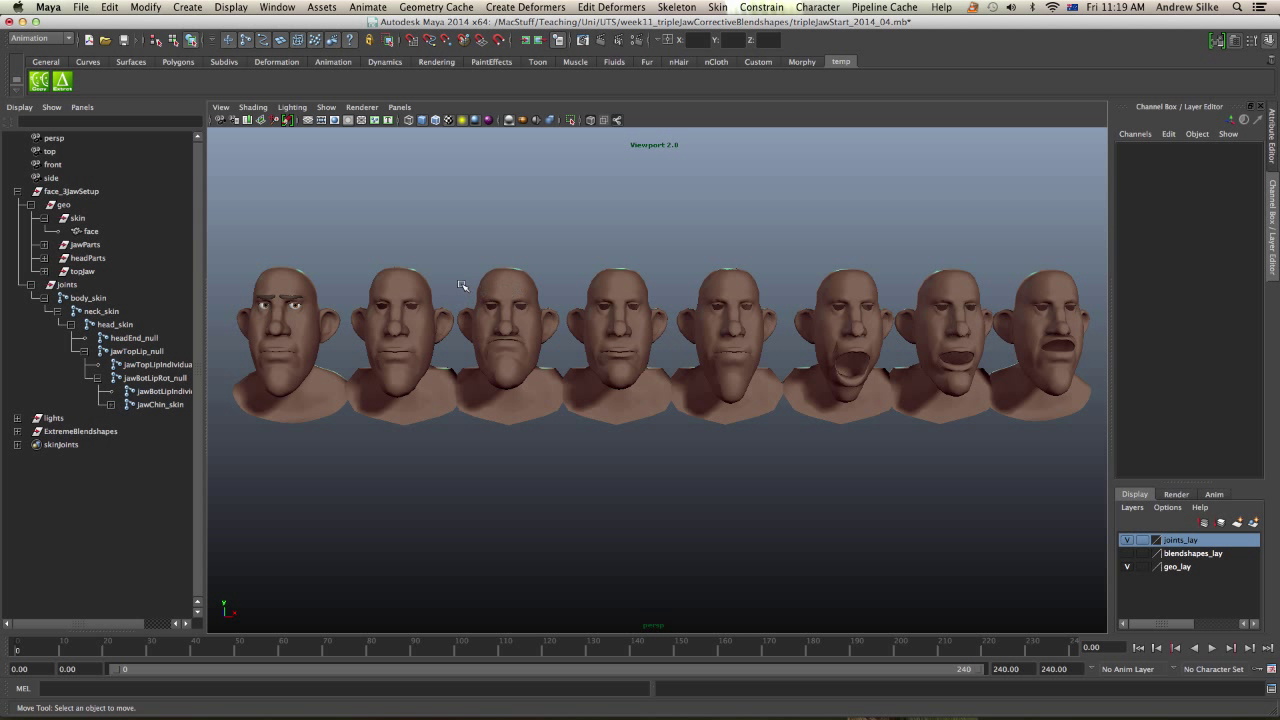
{"action": "left_click_drag", "start_coordinate": [417, 266], "coordinate": [423, 263], "text": "alt"}
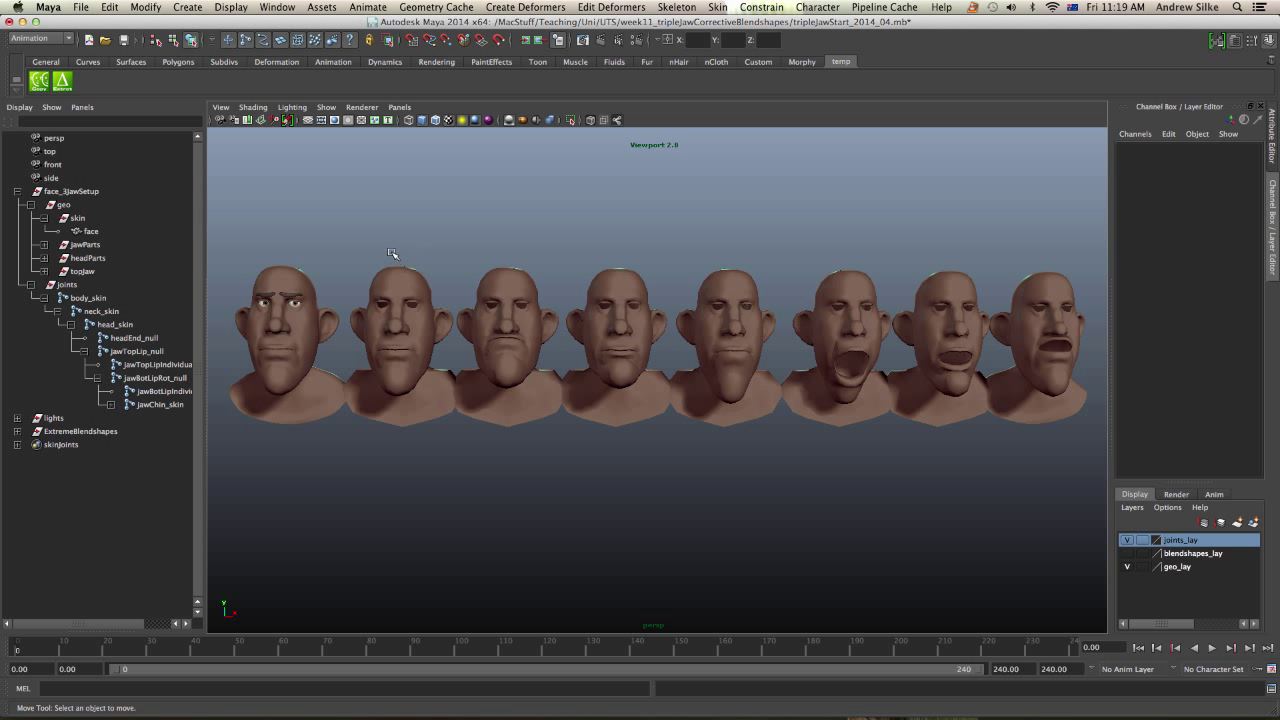
Set Translate X to 0 for all seven duplicated faces so they stack at the origin.
{"action": "left_click", "coordinate": [397, 291]}
{"action": "key", "text": "q"}
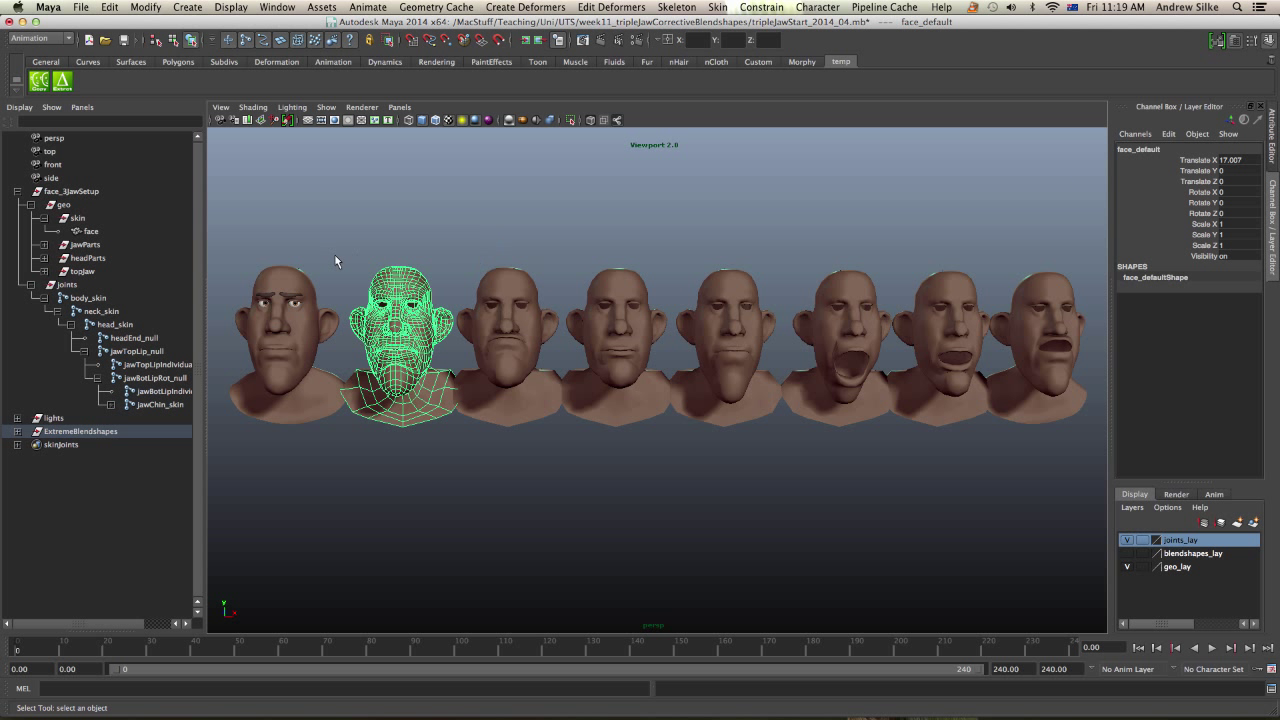
{"action": "left_click_drag", "start_coordinate": [383, 240], "coordinate": [1050, 334]}
{"action": "left_click", "coordinate": [1247, 161]}
{"action": "type", "text": "0"}
{"action": "key", "text": "Return"}
{"action": "left_click_drag", "start_coordinate": [583, 294], "coordinate": [571, 297], "text": "alt"}
{"action": "middle_click_drag", "start_coordinate": [567, 294], "coordinate": [788, 283], "text": "alt"}
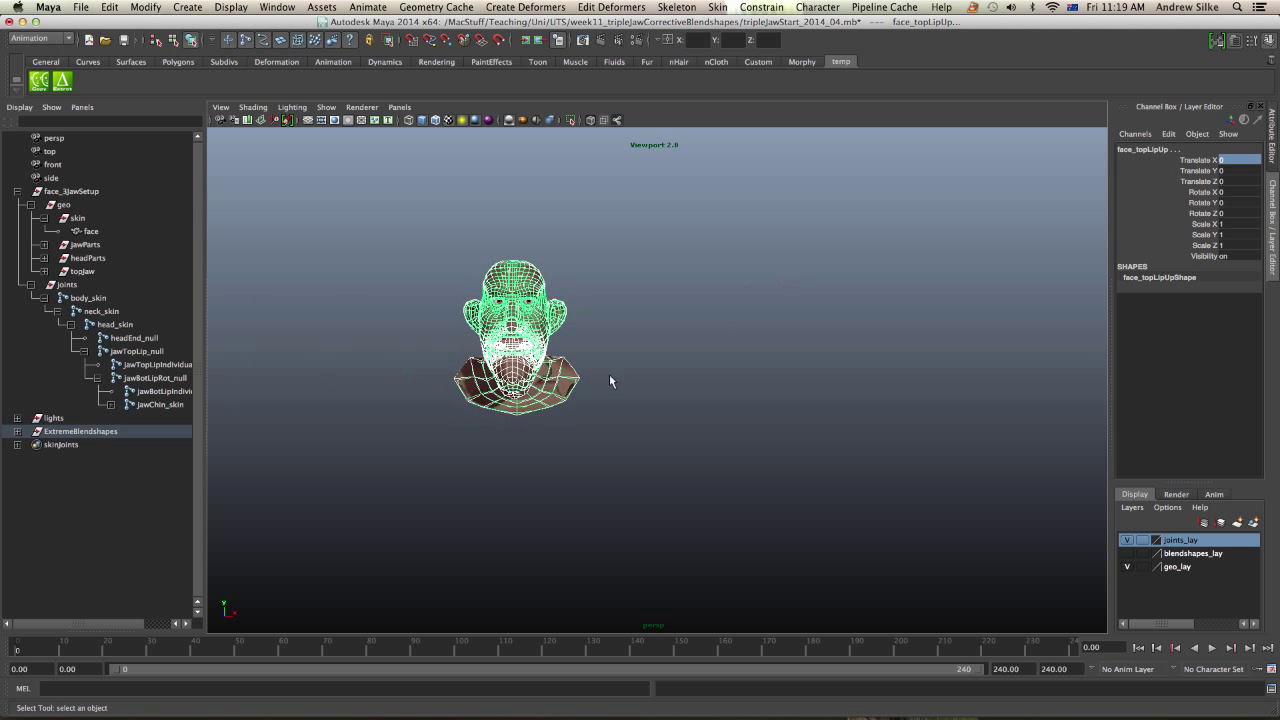
Isolate the ExtremeBlendshapes group in the perspective view.
{"action": "left_click", "coordinate": [104, 433]}
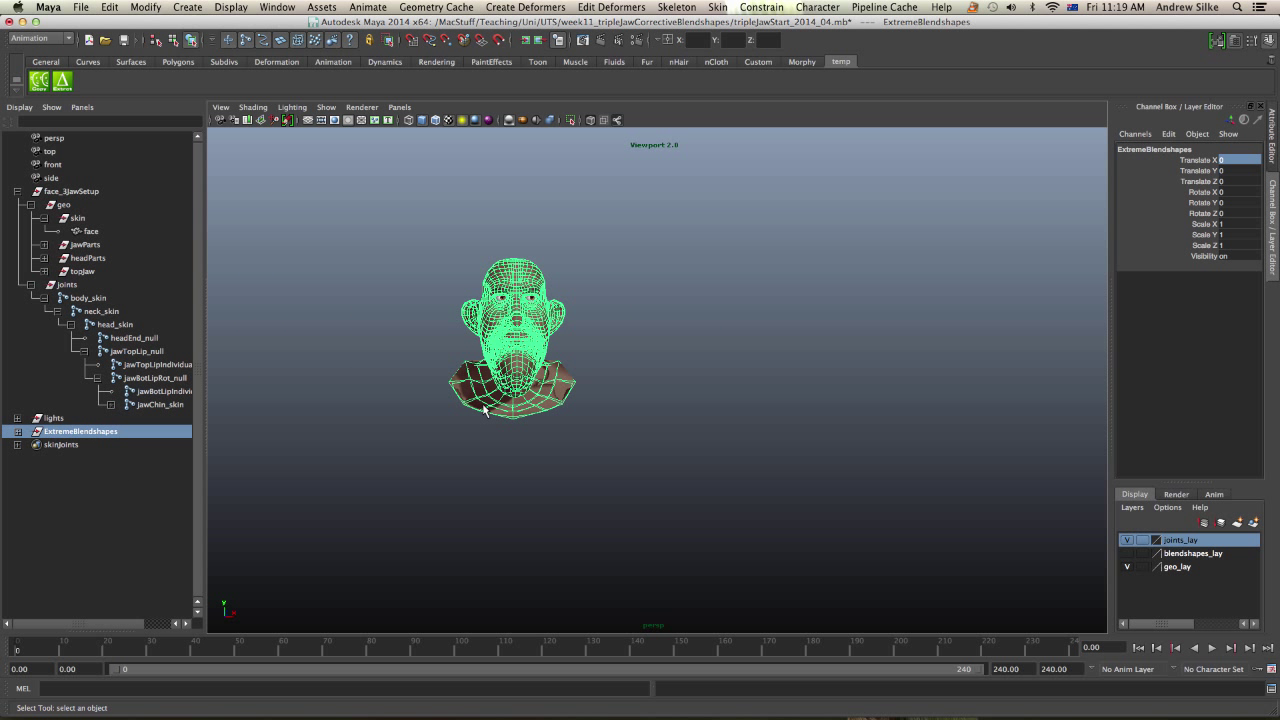
{"action": "left_click", "coordinate": [326, 107]}
{"action": "mouse_move", "coordinate": [400, 126]}
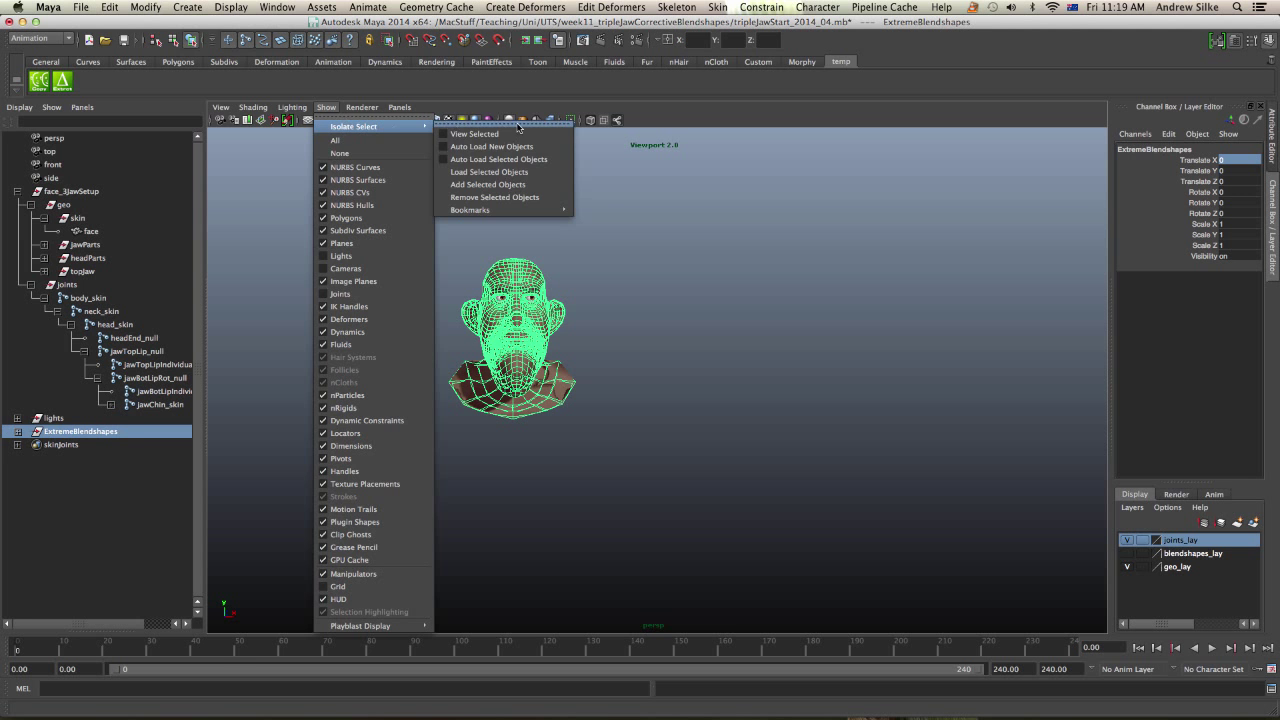
{"action": "left_click", "coordinate": [516, 133]}
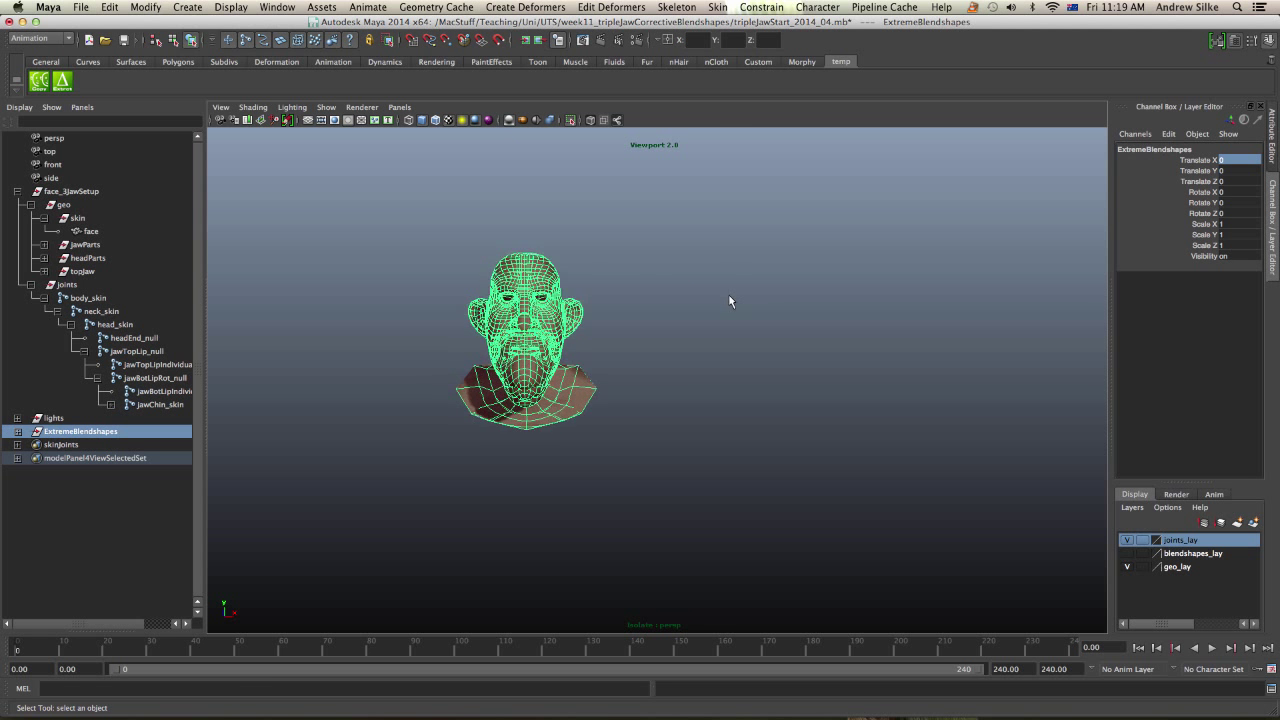
Send the face_default mesh from the ExtremeBlendshapes group to Mudbox as a new scene.
{"action": "key", "text": "f"}
{"action": "right_click_drag", "start_coordinate": [988, 414], "coordinate": [958, 405], "text": "alt"}
{"action": "left_click", "coordinate": [925, 406]}
{"action": "left_click_drag", "start_coordinate": [857, 412], "coordinate": [842, 412], "text": "alt"}
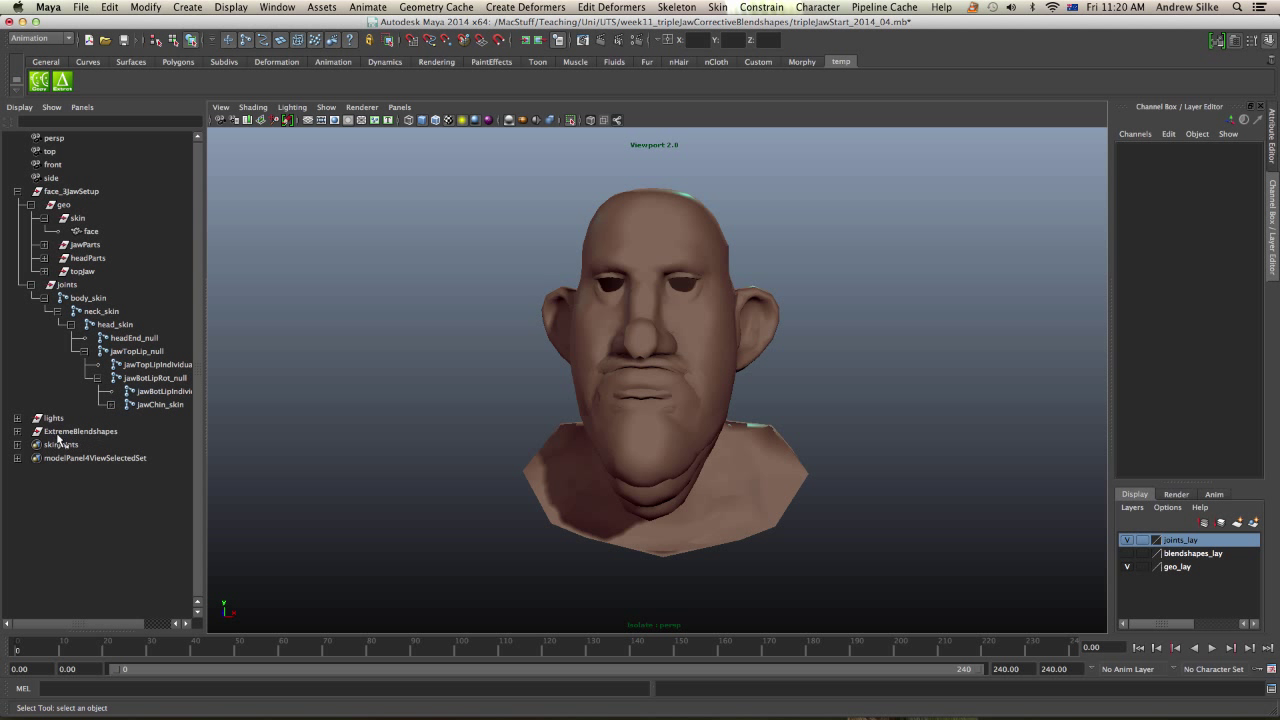
{"action": "left_click", "coordinate": [17, 431]}
{"action": "left_click", "coordinate": [66, 445]}
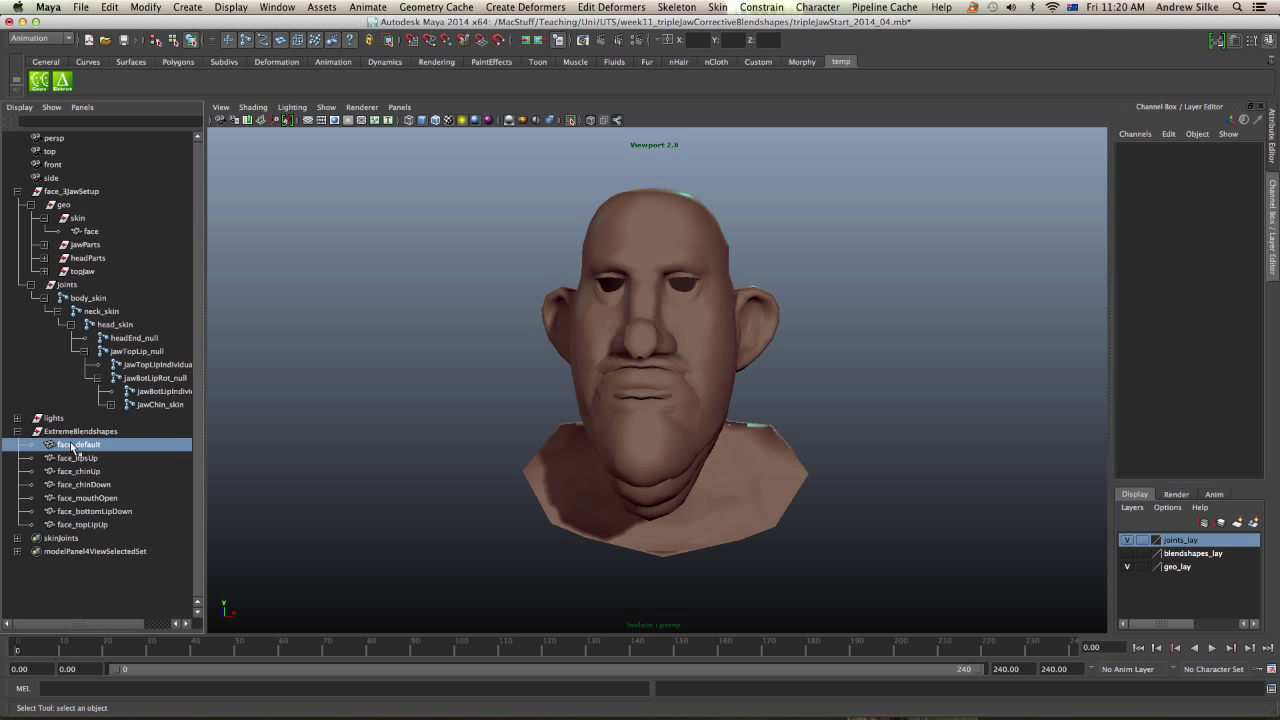
{"action": "left_click_drag", "start_coordinate": [503, 386], "coordinate": [506, 385], "text": "alt"}
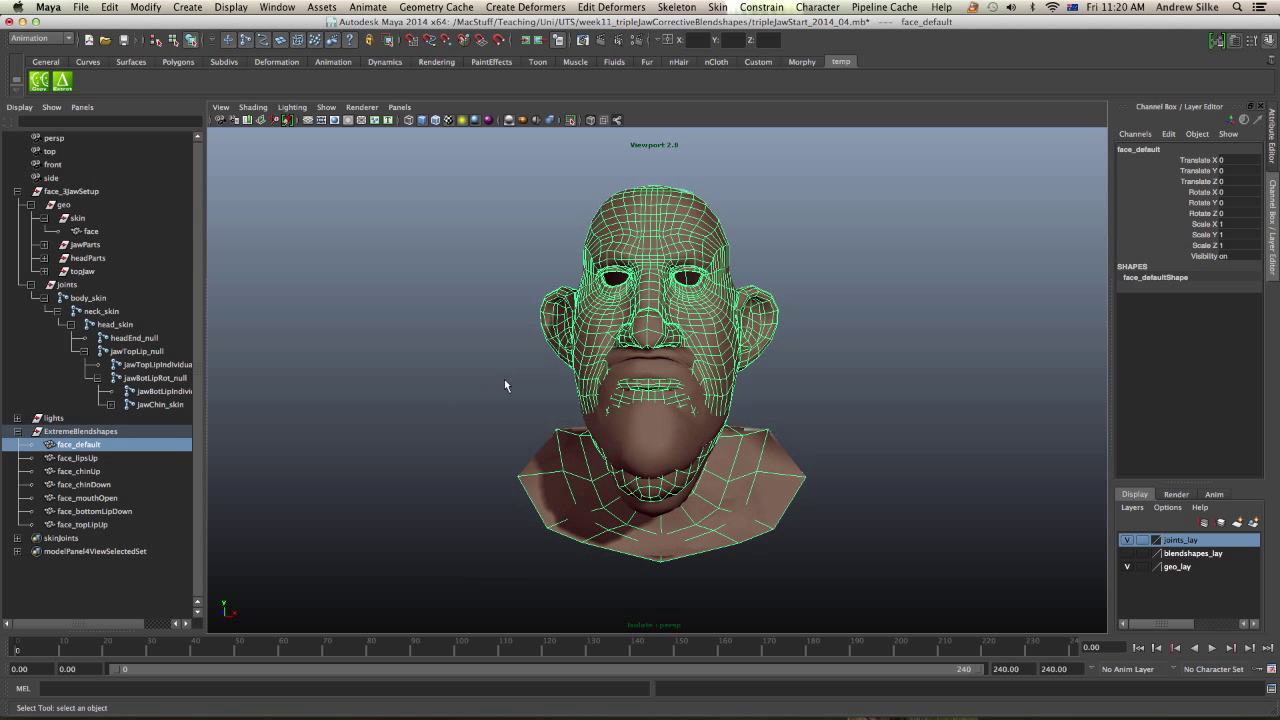
{"action": "left_click", "coordinate": [88, 7]}
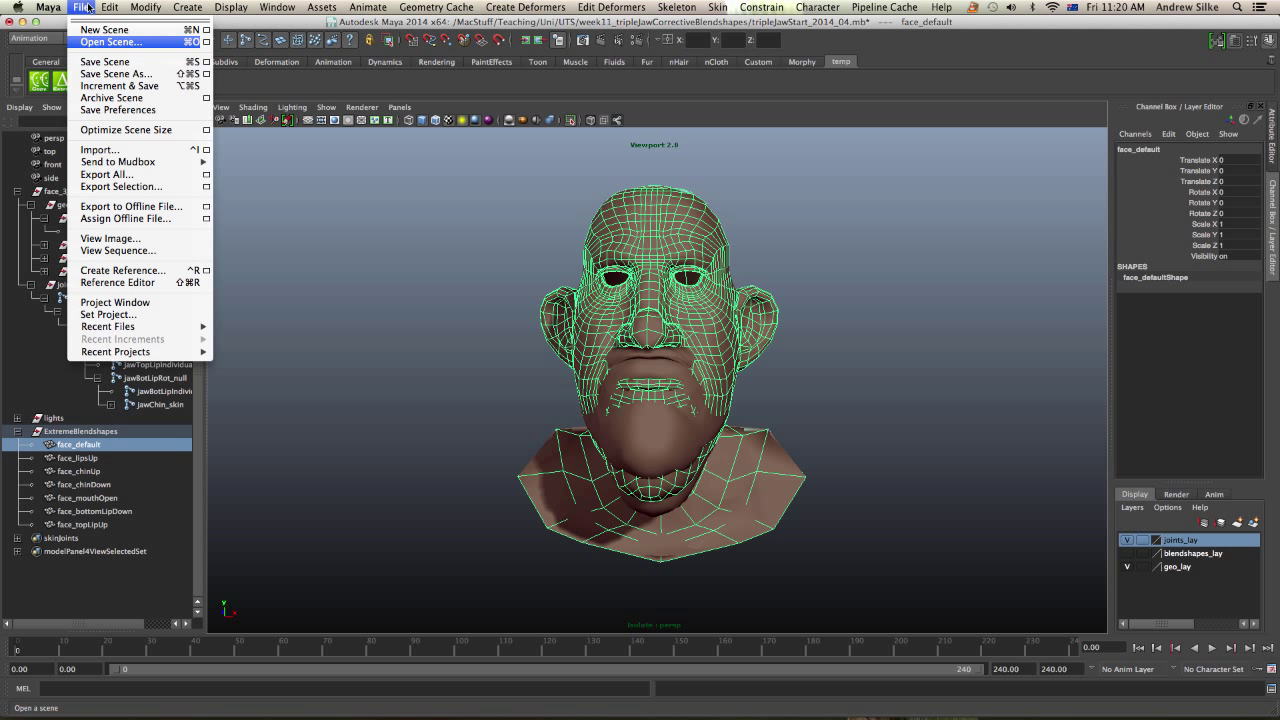
{"action": "mouse_move", "coordinate": [100, 162]}
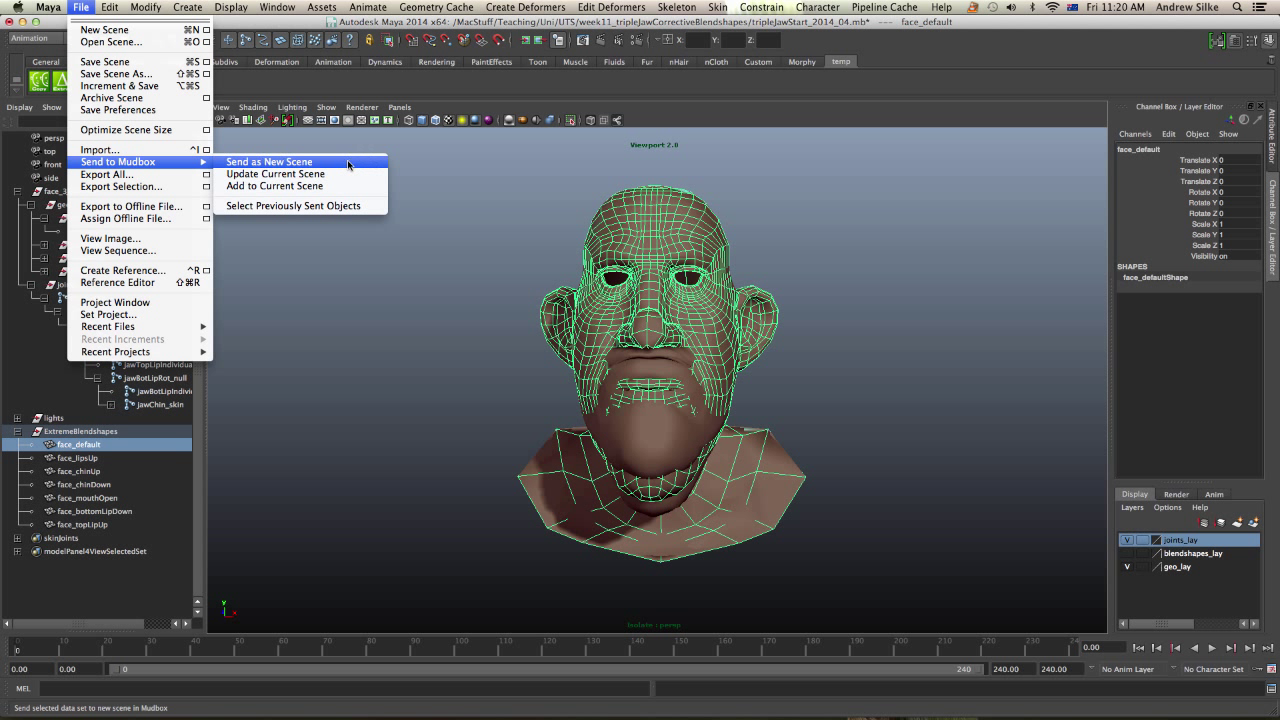
{"action": "left_click", "coordinate": [296, 162]}
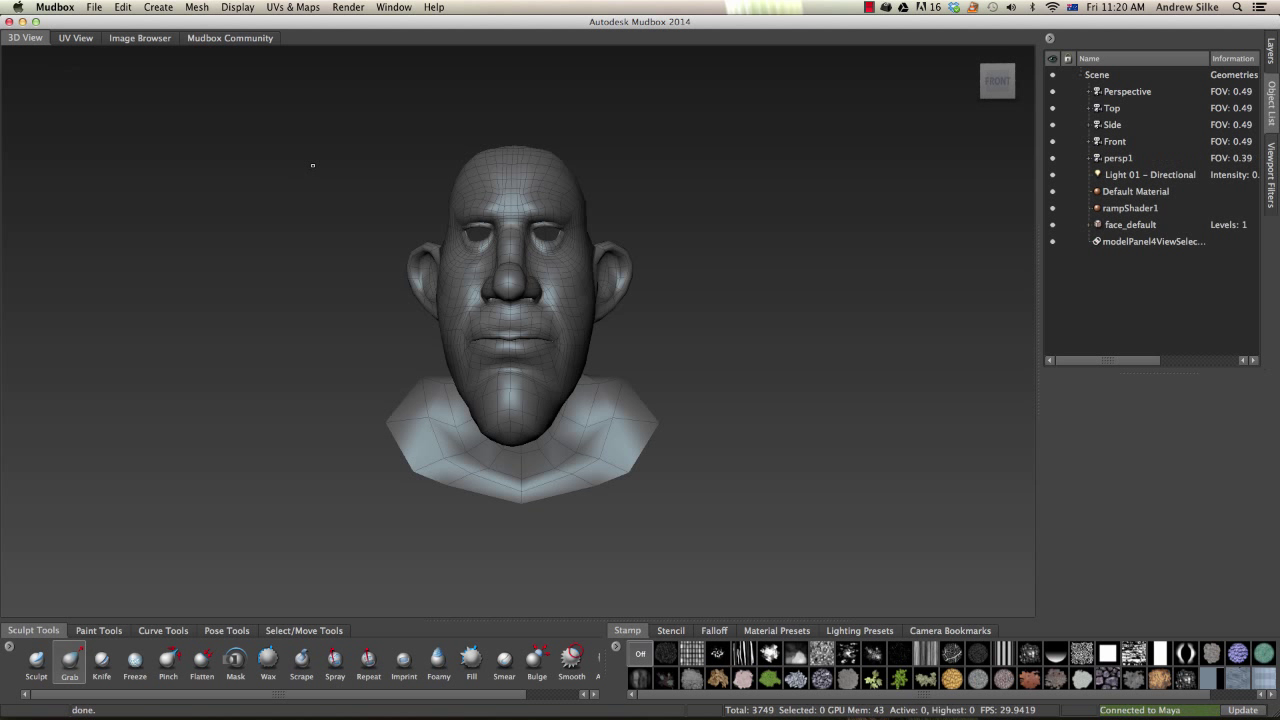
Inspect the head in Mudbox, return to Maya and look through the duplicated faces from face_lipsUp to face_topLipUp.
{"action": "left_click_drag", "start_coordinate": [680, 254], "coordinate": [669, 286], "text": "alt"}
{"action": "right_click_drag", "start_coordinate": [672, 284], "coordinate": [857, 274], "text": "alt"}
{"action": "left_click_drag", "start_coordinate": [668, 275], "coordinate": [643, 264], "text": "alt"}
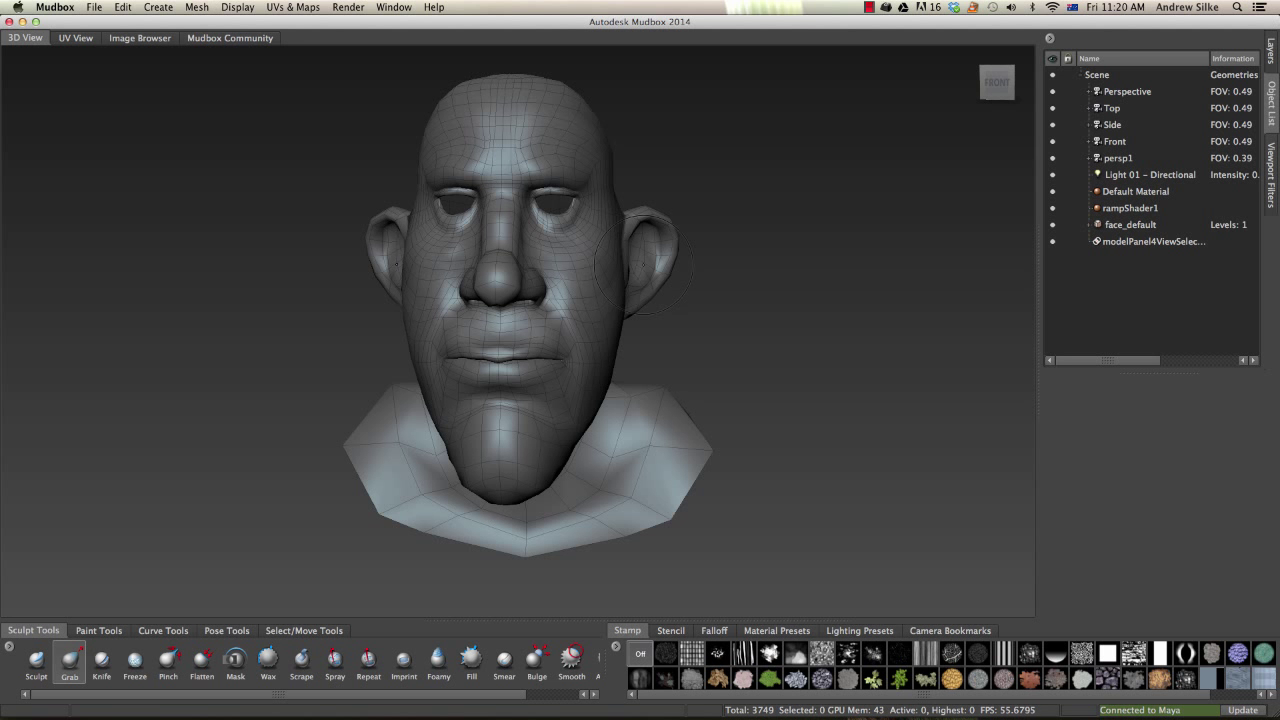
{"action": "key", "text": "super+Tab"}
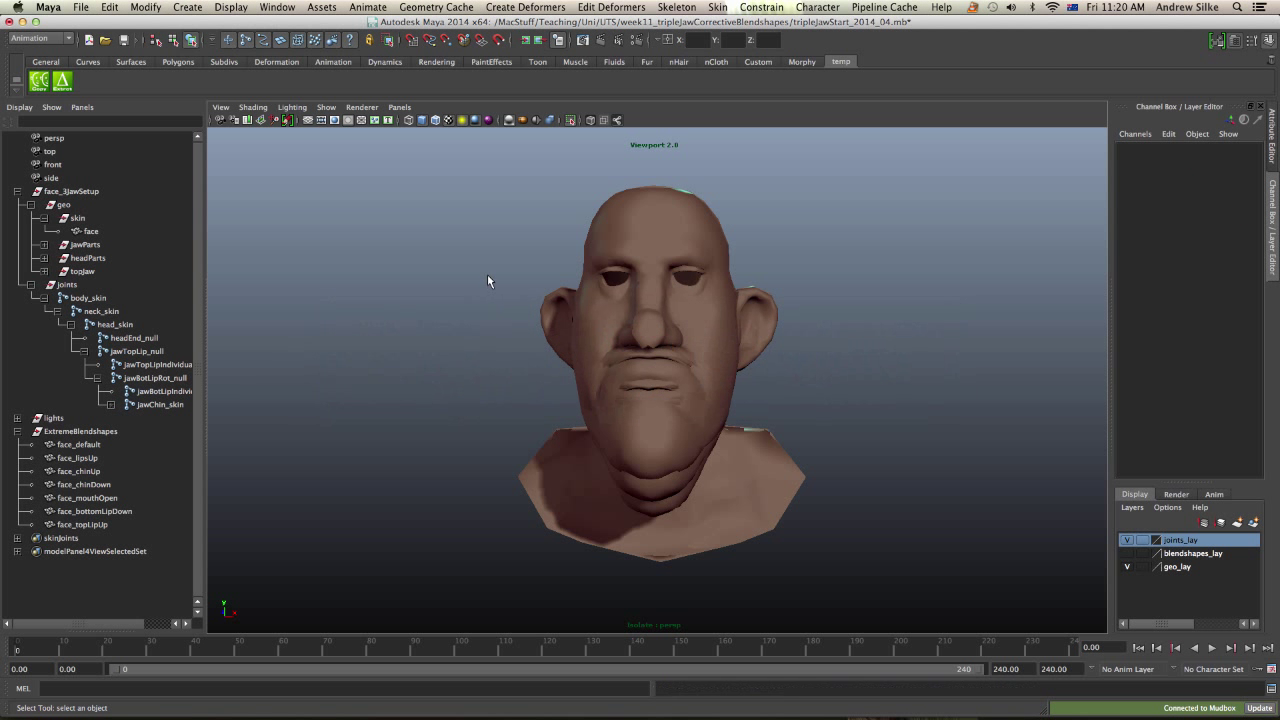
{"action": "left_click", "coordinate": [84, 460]}
{"action": "left_click", "coordinate": [86, 472]}
{"action": "left_click", "coordinate": [89, 485]}
{"action": "left_click", "coordinate": [92, 499]}
{"action": "left_click", "coordinate": [93, 511]}
{"action": "left_click", "coordinate": [96, 524]}
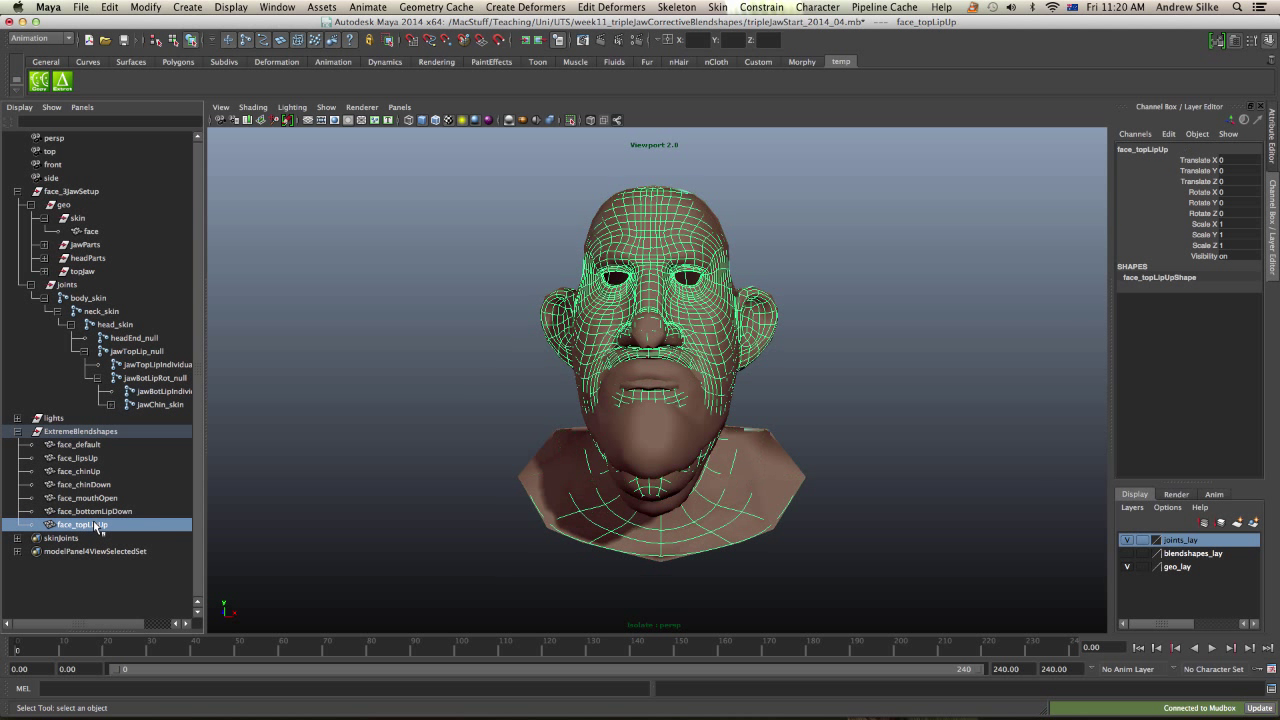
{"action": "left_click", "coordinate": [90, 458]}
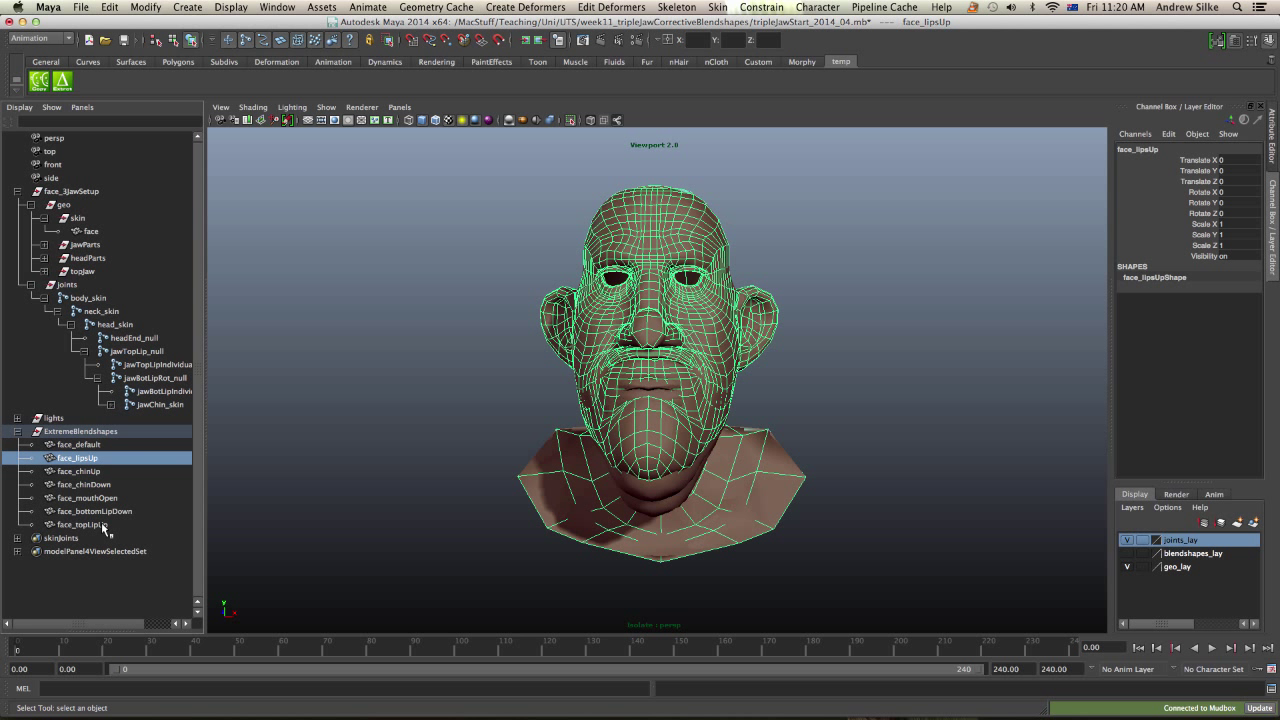
{"action": "left_click", "coordinate": [101, 522]}
Export the face_lipsUp mesh as an OBJ named face_lipsUp into a new folder named faceCorrectives on the Desktop.
{"action": "left_click", "coordinate": [91, 458]}
{"action": "left_click_drag", "start_coordinate": [464, 404], "coordinate": [467, 400], "text": "alt"}
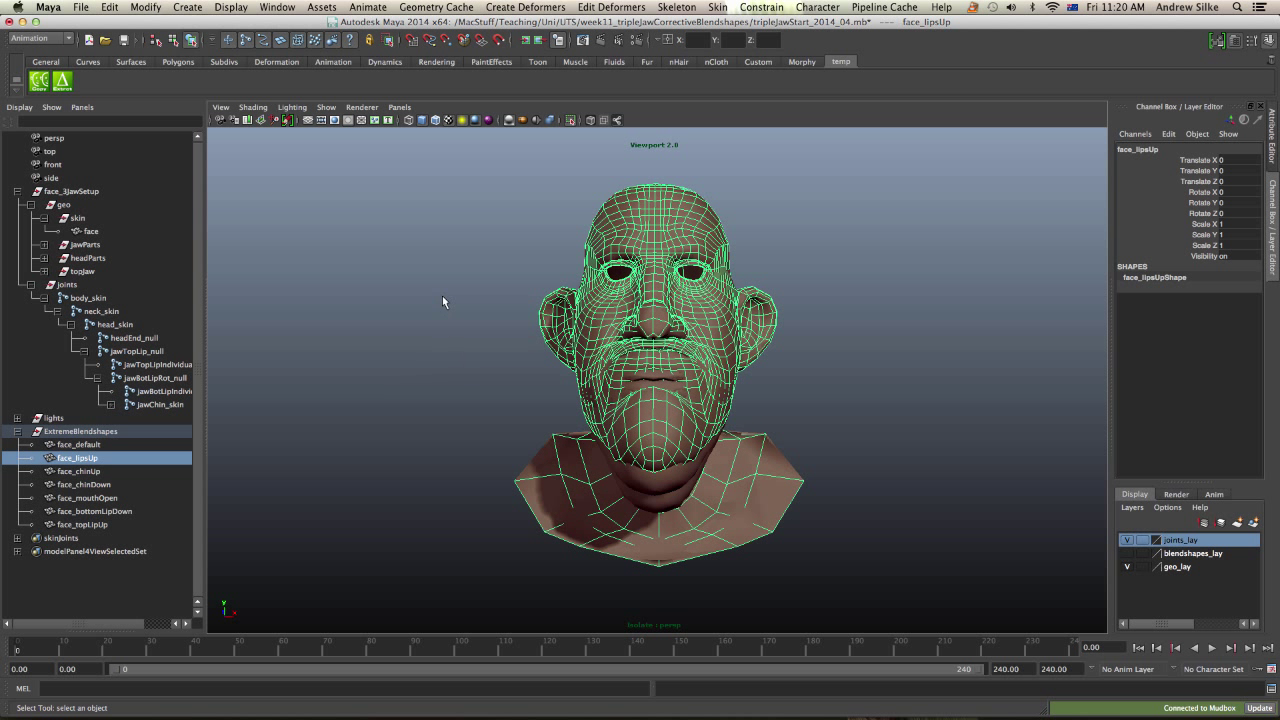
{"action": "key", "text": "space"}
{"action": "left_click", "coordinate": [286, 248]}
{"action": "left_click", "coordinate": [323, 415]}
{"action": "left_click", "coordinate": [436, 225]}
{"action": "left_click", "coordinate": [446, 484]}
{"action": "type", "text": "faceCor"}
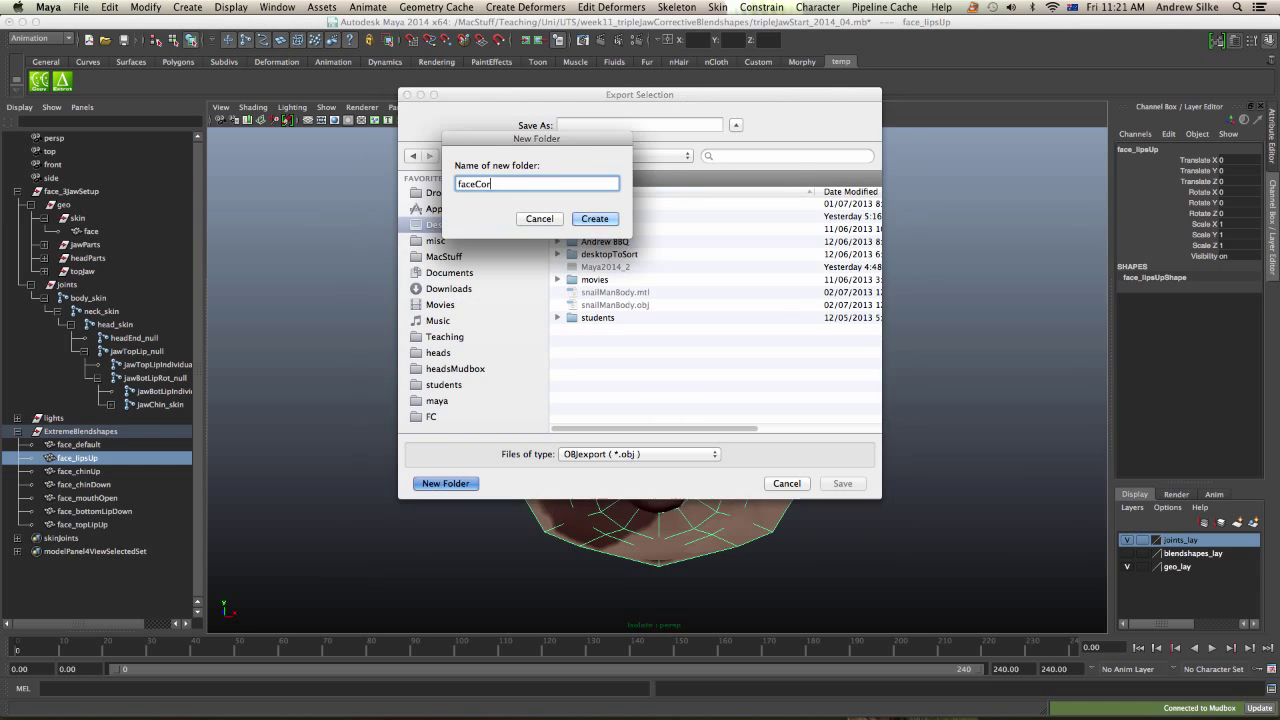
{"action": "type", "text": "rectives"}
{"action": "key", "text": "Return"}
{"action": "type", "text": "face_lipsUp"}
{"action": "key", "text": "Return"}
Export the face_chinUp mesh as an OBJ named face_chinUp into the faceCorrectives folder.
{"action": "left_click", "coordinate": [78, 471]}
{"action": "left_click", "coordinate": [82, 7]}
{"action": "left_click", "coordinate": [123, 189]}
{"action": "left_click_drag", "start_coordinate": [581, 125], "coordinate": [616, 126]}
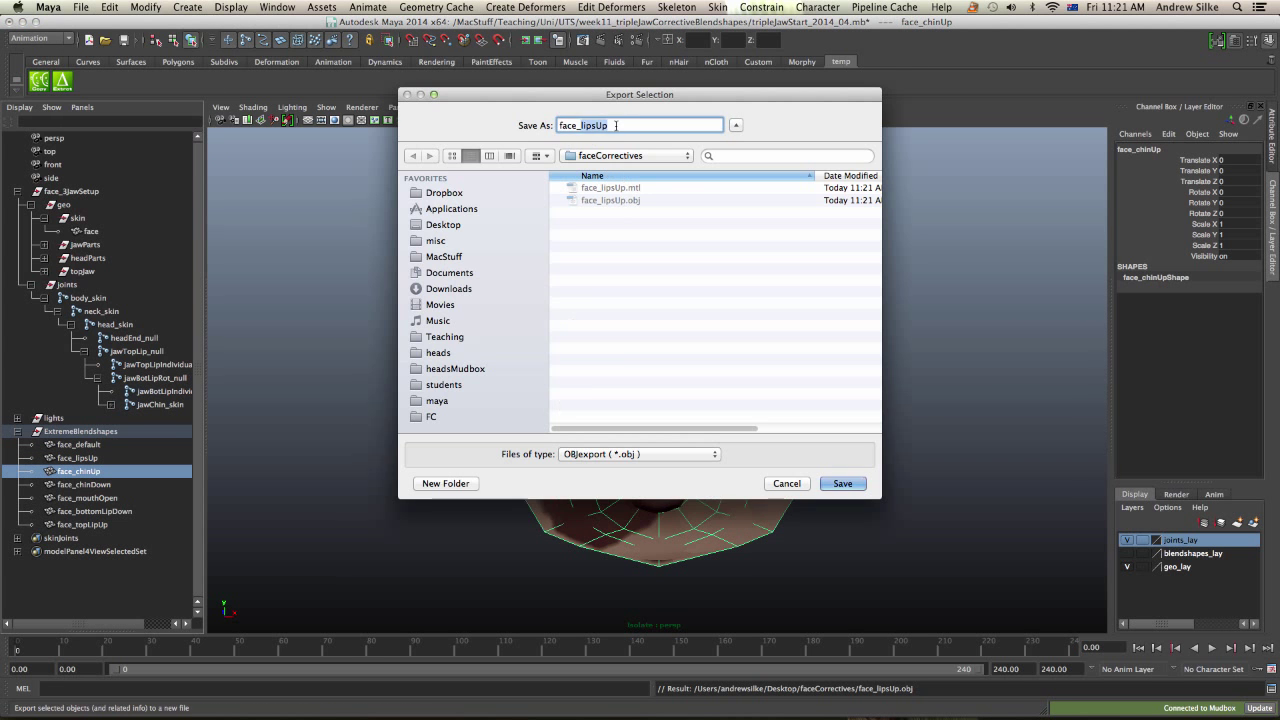
{"action": "type", "text": "chinUp"}
Export the face_chinDown mesh as an OBJ named face_chinDown into the faceCorrectives folder.
{"action": "left_click", "coordinate": [83, 485]}
{"action": "left_click", "coordinate": [82, 7]}
{"action": "left_click", "coordinate": [123, 188]}
{"action": "type", "text": "chinDown"}
Export the face_mouthOpen mesh as an OBJ named face_mouthOpen into the faceCorrectives folder.
{"action": "left_click", "coordinate": [84, 498]}
{"action": "left_click", "coordinate": [82, 7]}
{"action": "left_click", "coordinate": [123, 188]}
{"action": "left_click", "coordinate": [630, 202]}
{"action": "type", "text": "mouthOpen"}
{"action": "left_click_drag", "start_coordinate": [582, 125], "coordinate": [625, 126]}
{"action": "left_click", "coordinate": [840, 484]}
Export the face_bottomLipDown mesh as an OBJ named face_bottomLipDown into the faceCorrectives folder.
{"action": "left_click", "coordinate": [94, 511]}
{"action": "left_click", "coordinate": [82, 7]}
{"action": "left_click", "coordinate": [124, 189]}
{"action": "left_click", "coordinate": [620, 201]}
{"action": "type", "text": "bottomLipDown"}
{"action": "left_click", "coordinate": [840, 484]}
Export the face_topLipUp mesh as an OBJ named face_topLipUp into the faceCorrectives folder.
{"action": "left_click", "coordinate": [82, 525]}
{"action": "left_click", "coordinate": [82, 7]}
{"action": "left_click", "coordinate": [124, 189]}
{"action": "type", "text": "topLipUp"}
{"action": "left_click", "coordinate": [856, 484]}
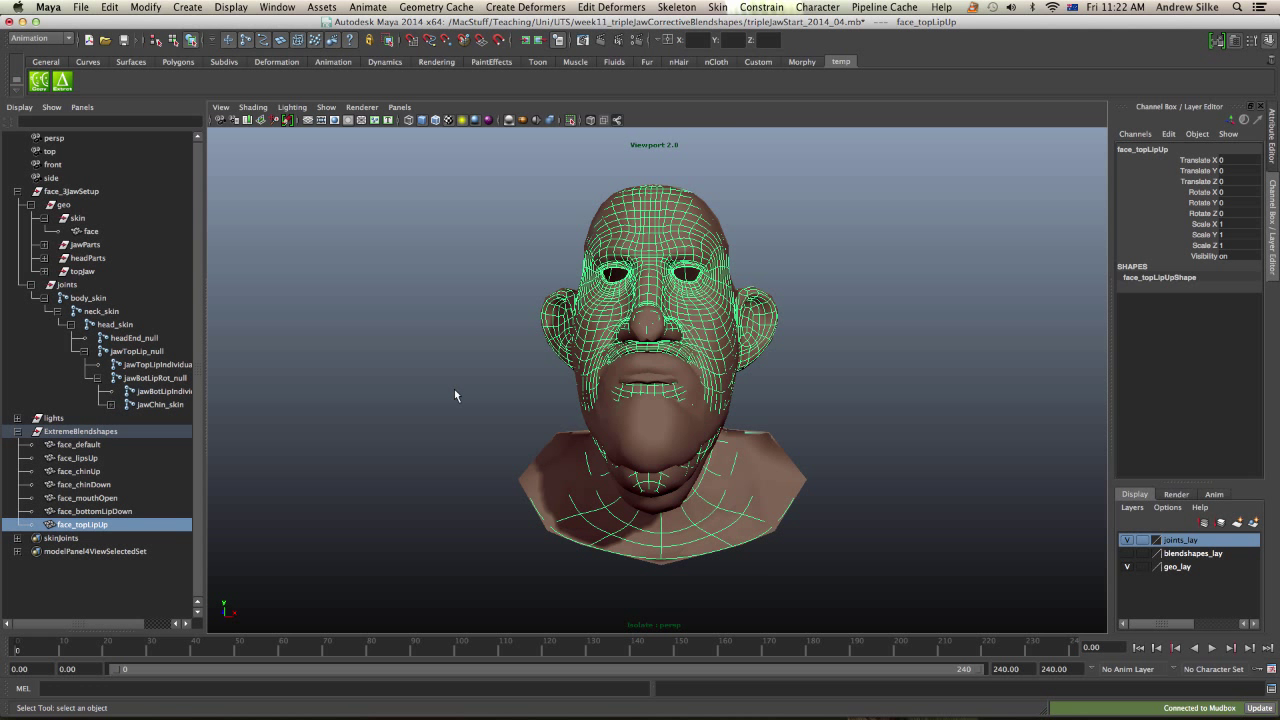
Switch to Mudbox, highlight the face_default mesh to inspect it from an angle, and clear the selection.
{"action": "key", "text": "super+Tab"}
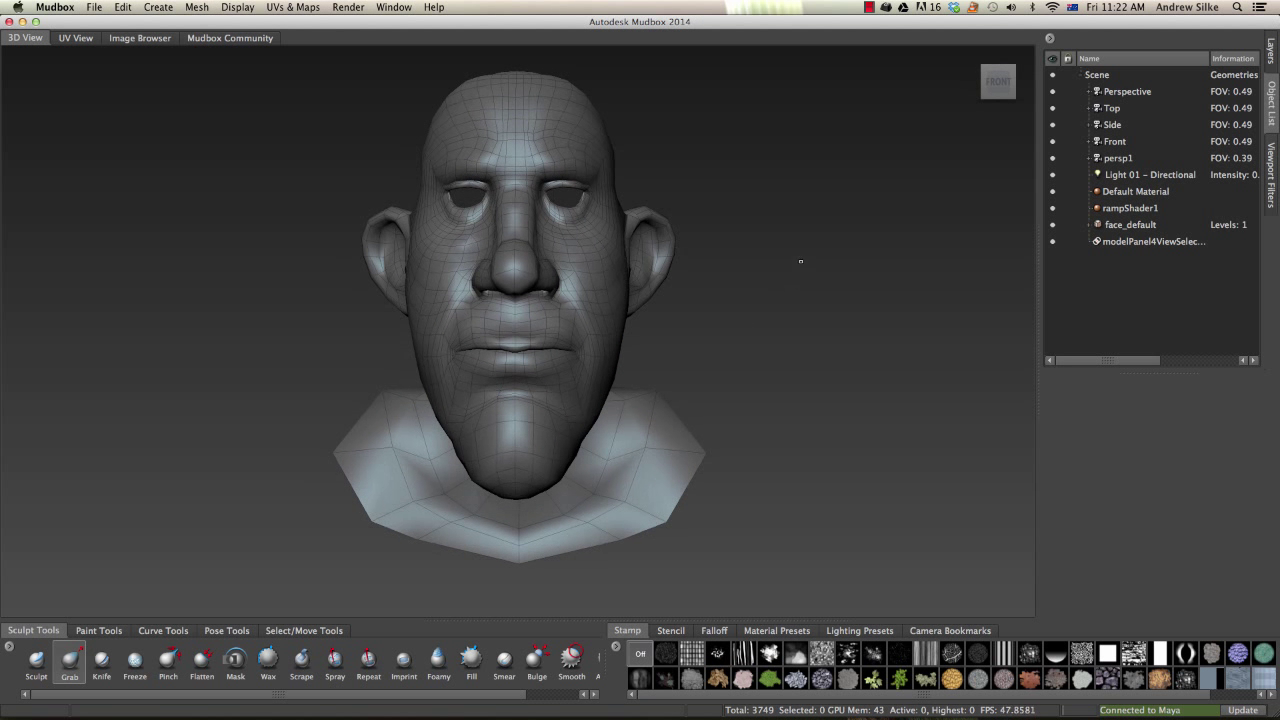
{"action": "left_click", "coordinate": [1109, 226]}
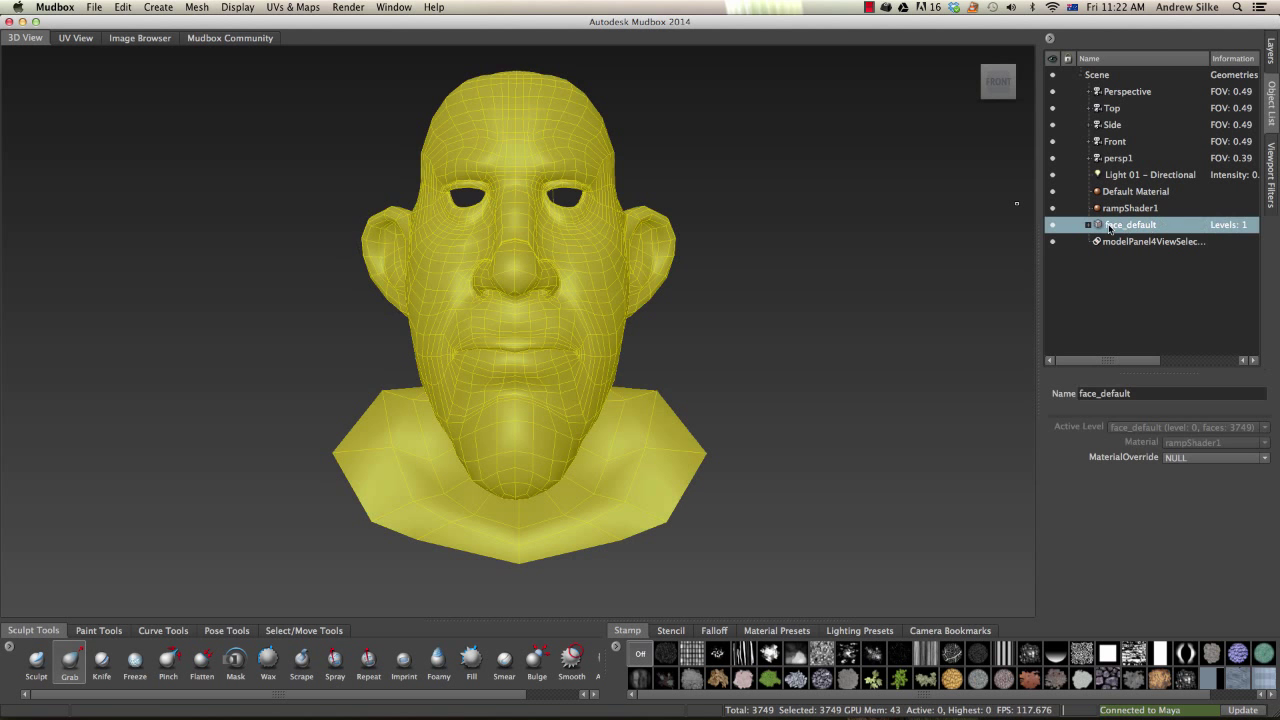
{"action": "left_click_drag", "start_coordinate": [852, 217], "coordinate": [794, 201], "text": "alt"}
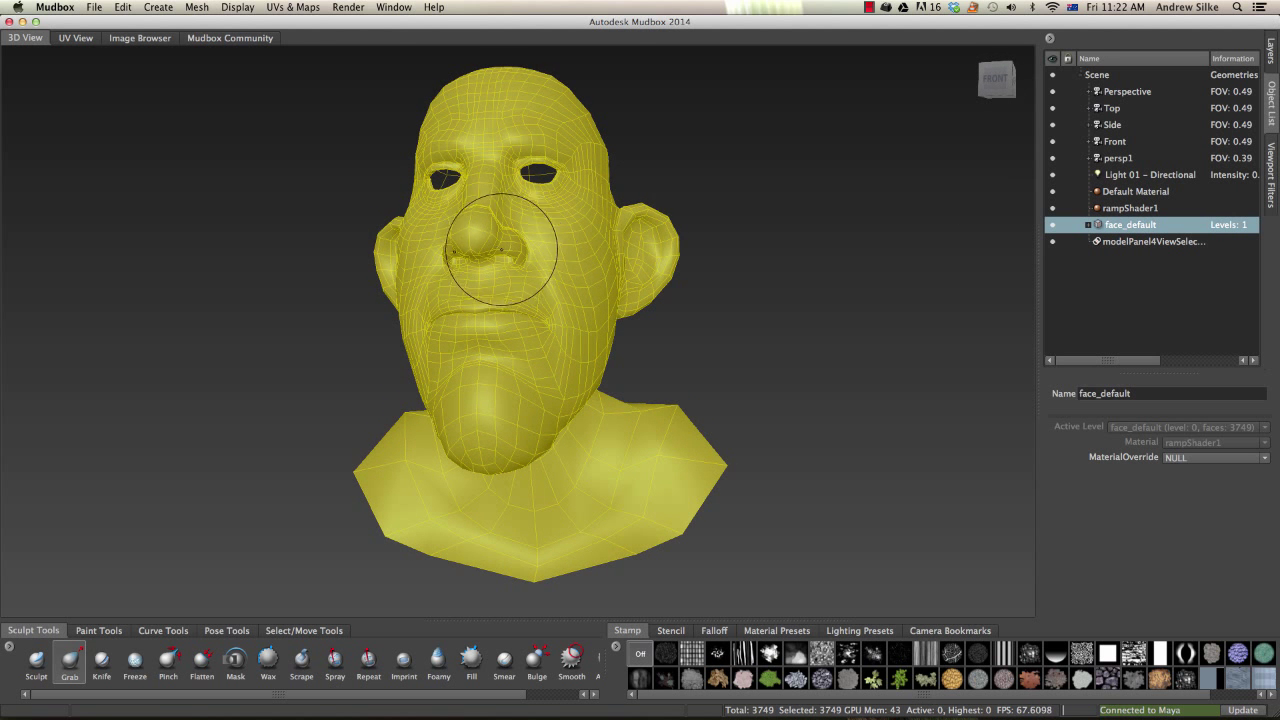
{"action": "key", "text": "q"}
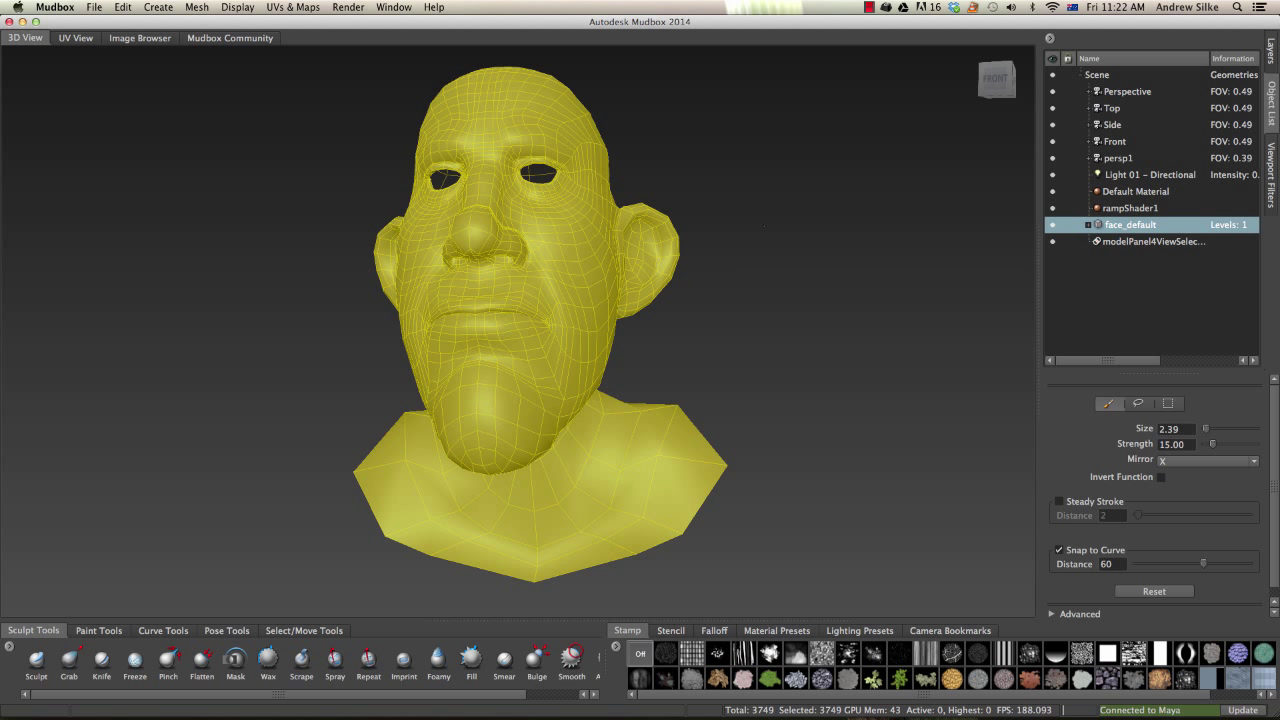
{"action": "left_click", "coordinate": [787, 203]}
{"action": "left_click_drag", "start_coordinate": [780, 216], "coordinate": [782, 233], "text": "alt"}
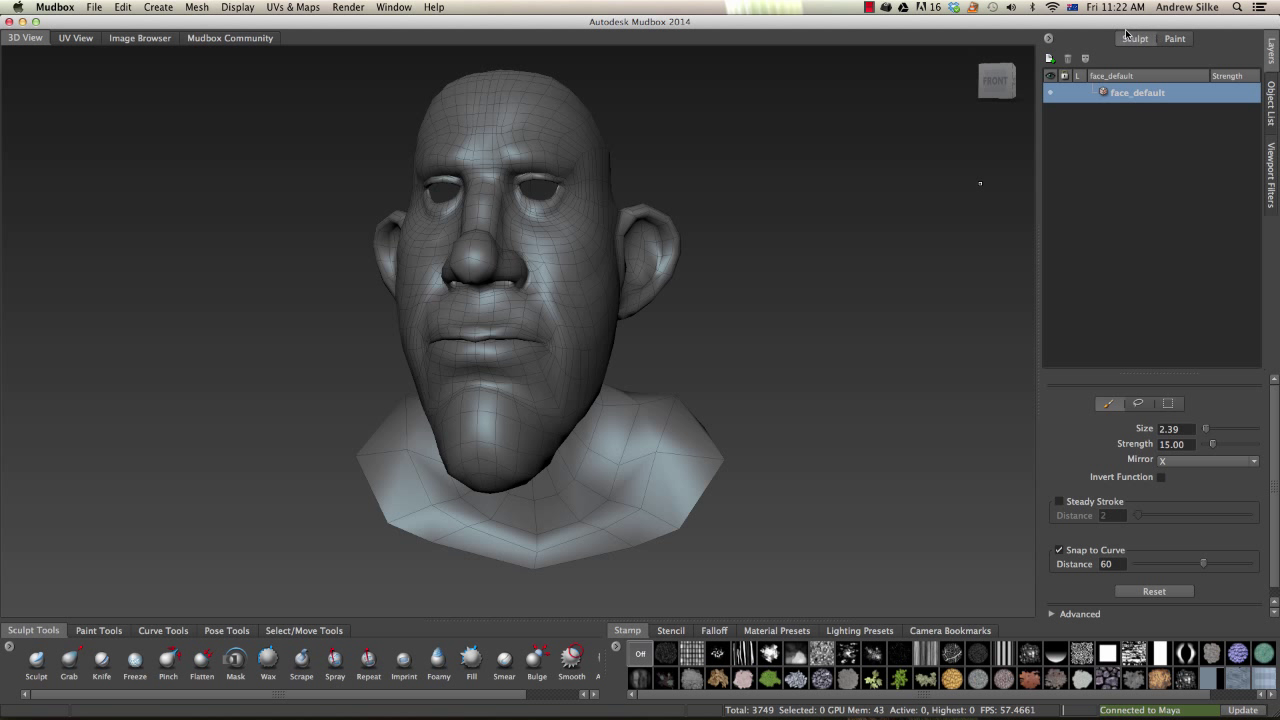
Import face_bottomLipDown.obj from faceCorrectives as a sculpt layer, matched by Vertex ID with tolerance 0.001 and Delta To Base Layer enabled.
{"action": "right_click", "coordinate": [1130, 95]}
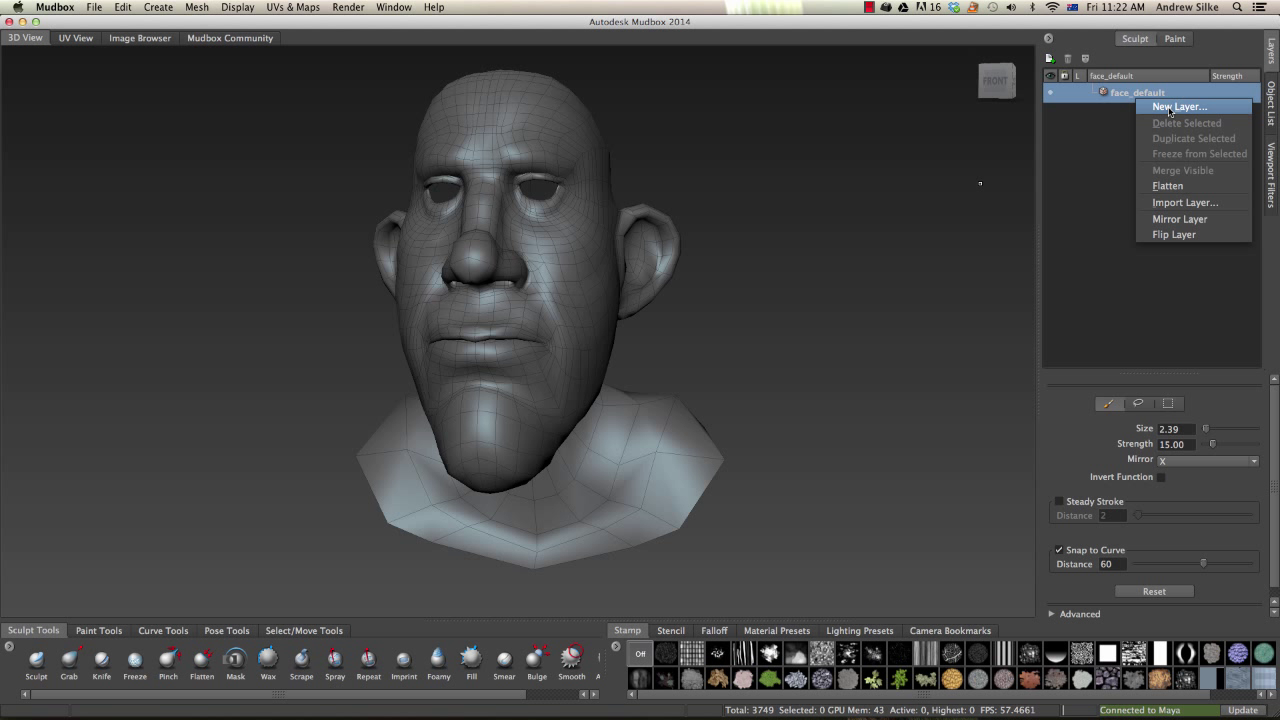
{"action": "left_click", "coordinate": [1188, 203]}
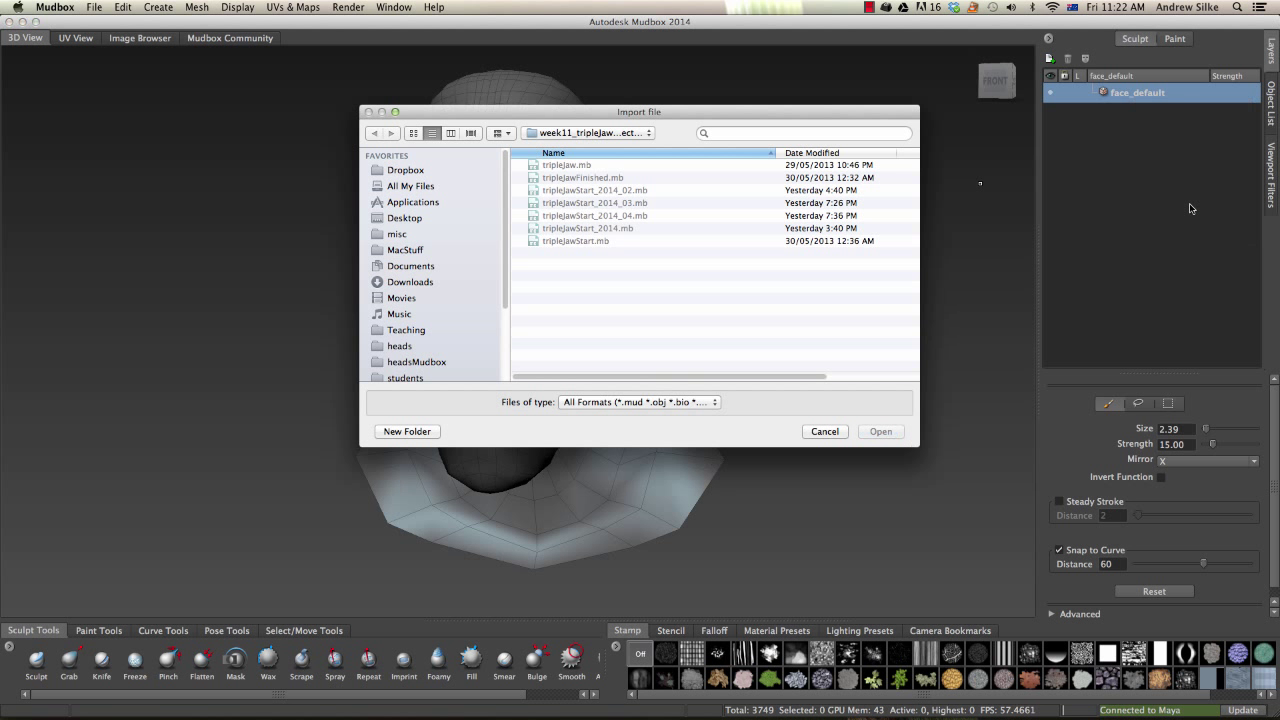
{"action": "left_click_drag", "start_coordinate": [655, 117], "coordinate": [638, 115]}
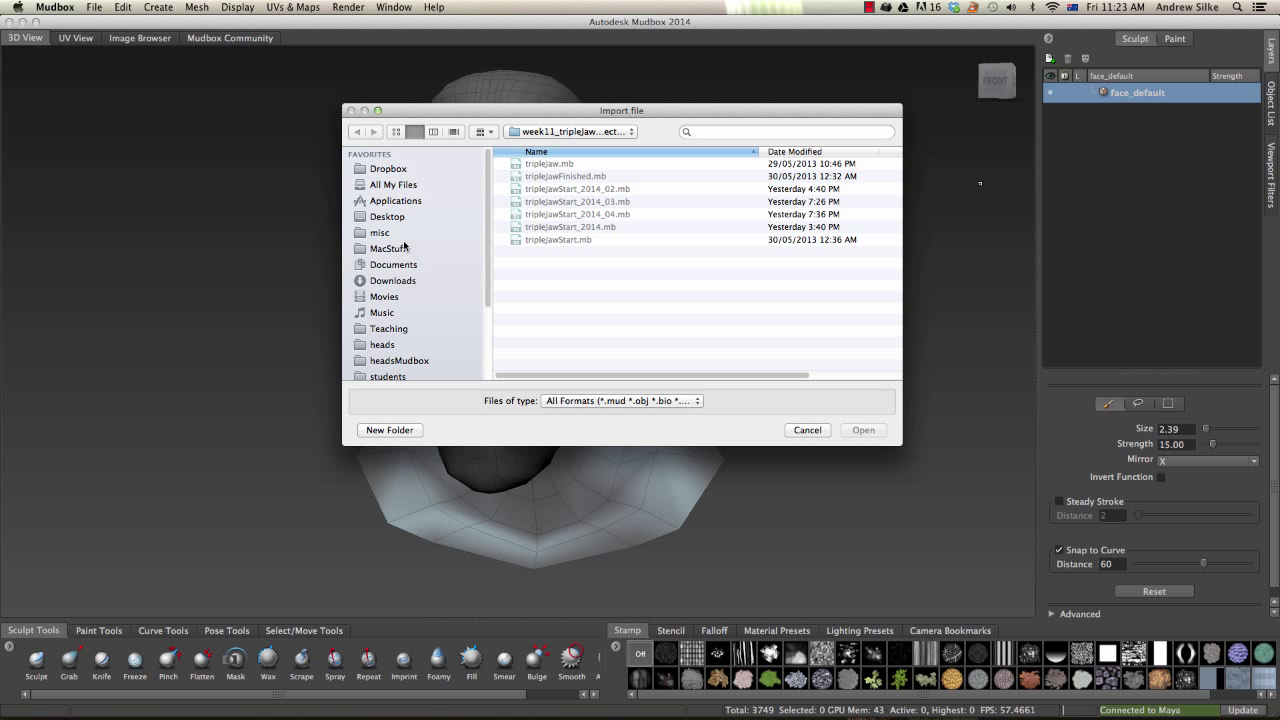
{"action": "left_click", "coordinate": [389, 216]}
{"action": "double_click", "coordinate": [542, 242]}
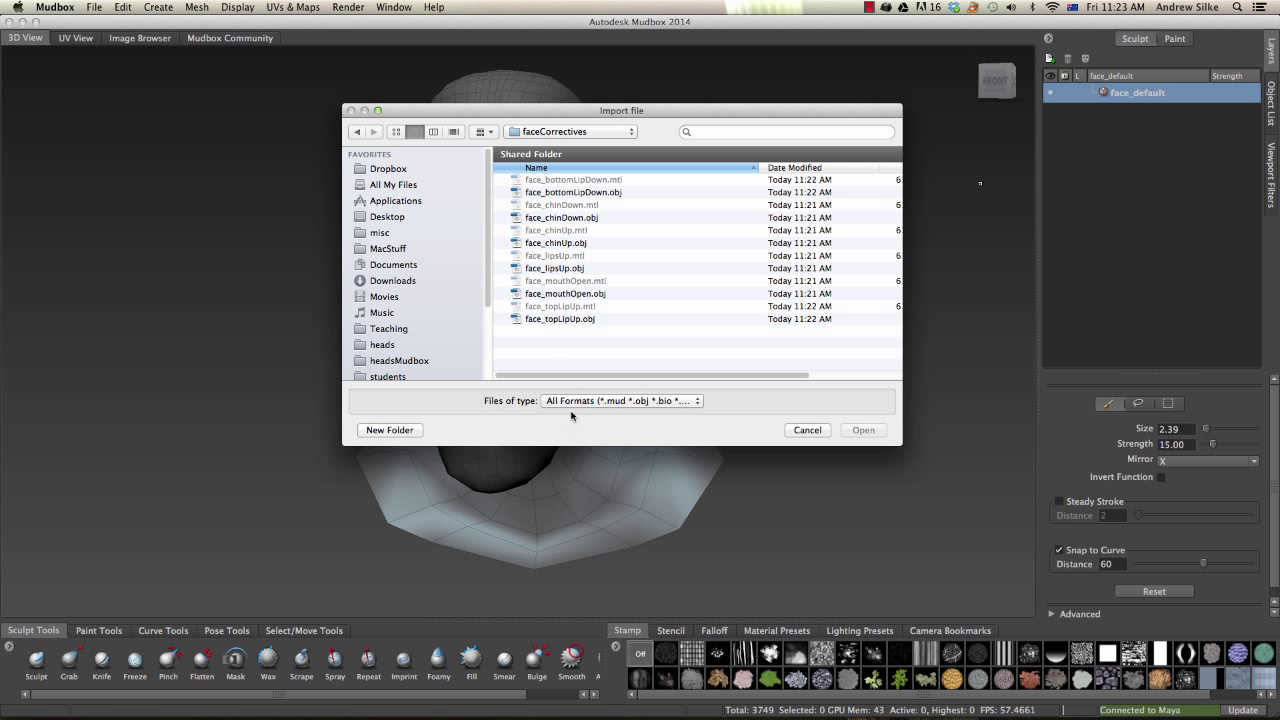
{"action": "left_click", "coordinate": [594, 193]}
{"action": "left_click", "coordinate": [868, 432]}
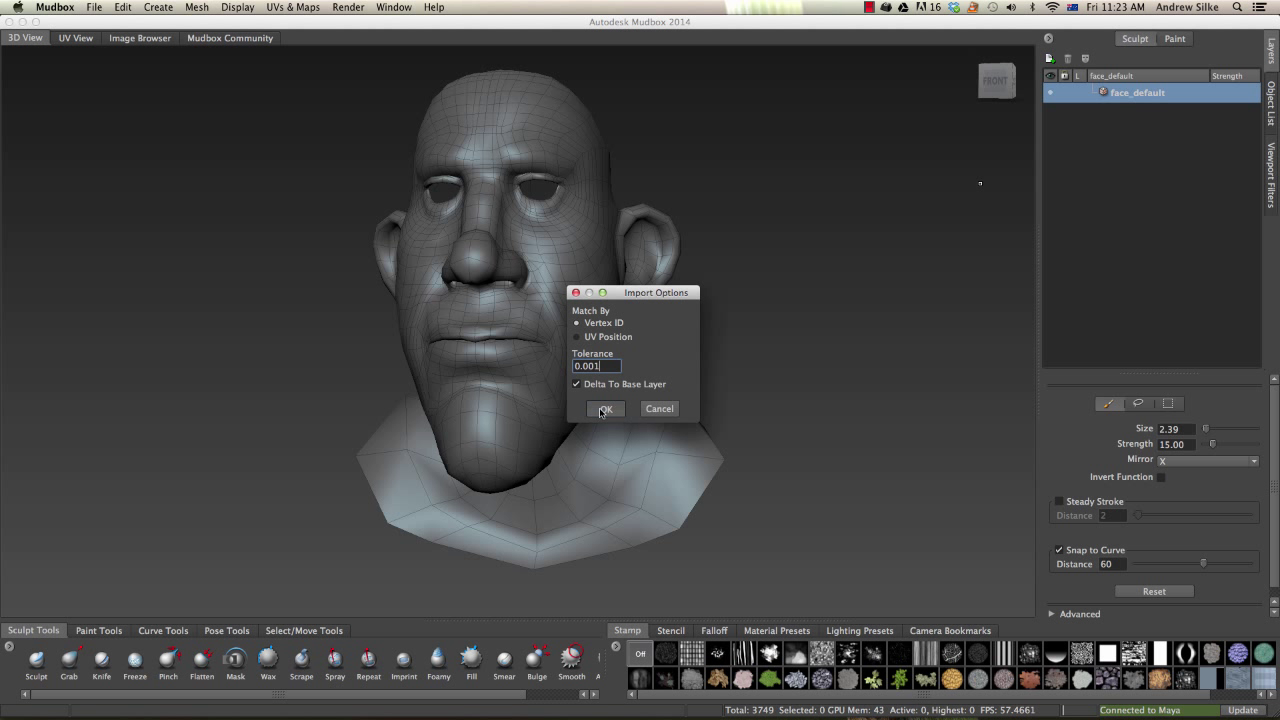
{"action": "left_click", "coordinate": [603, 409]}
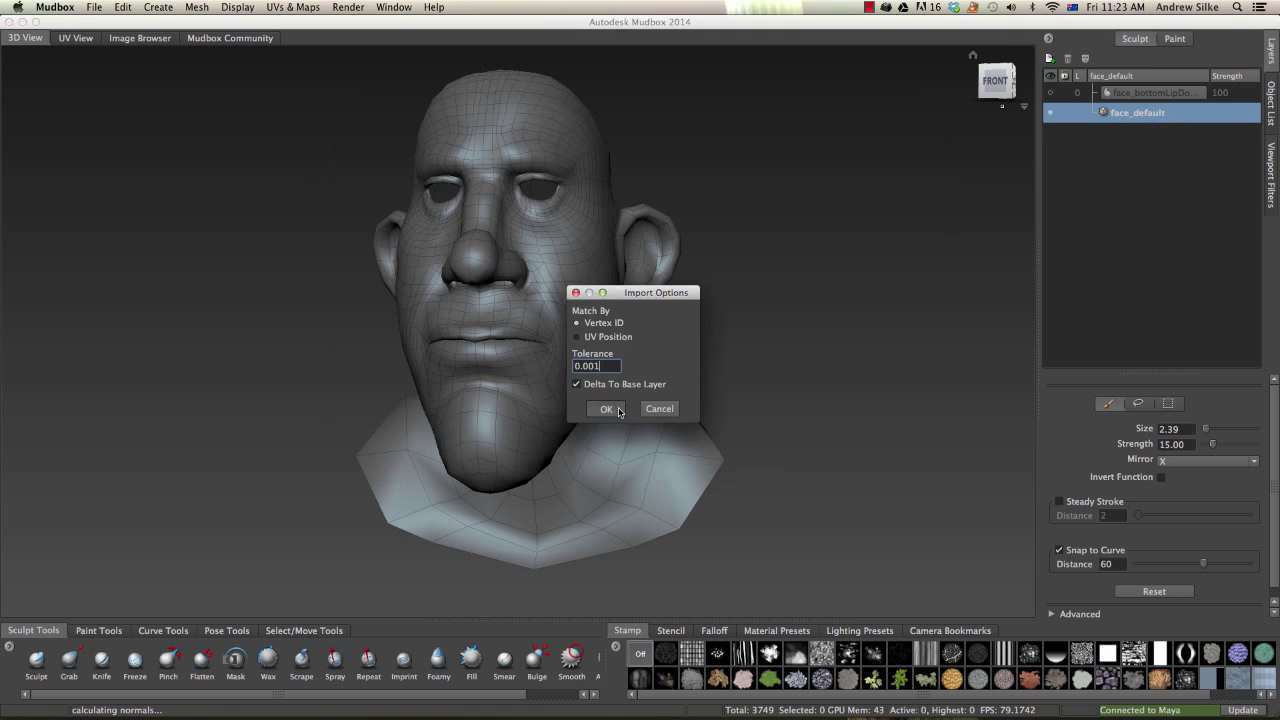
Import face_chinDown, face_chinUp, face_lipsUp, face_mouthOpen and face_topLipUp as further sculpt layers on face_default.
{"action": "left_click", "coordinate": [606, 409]}
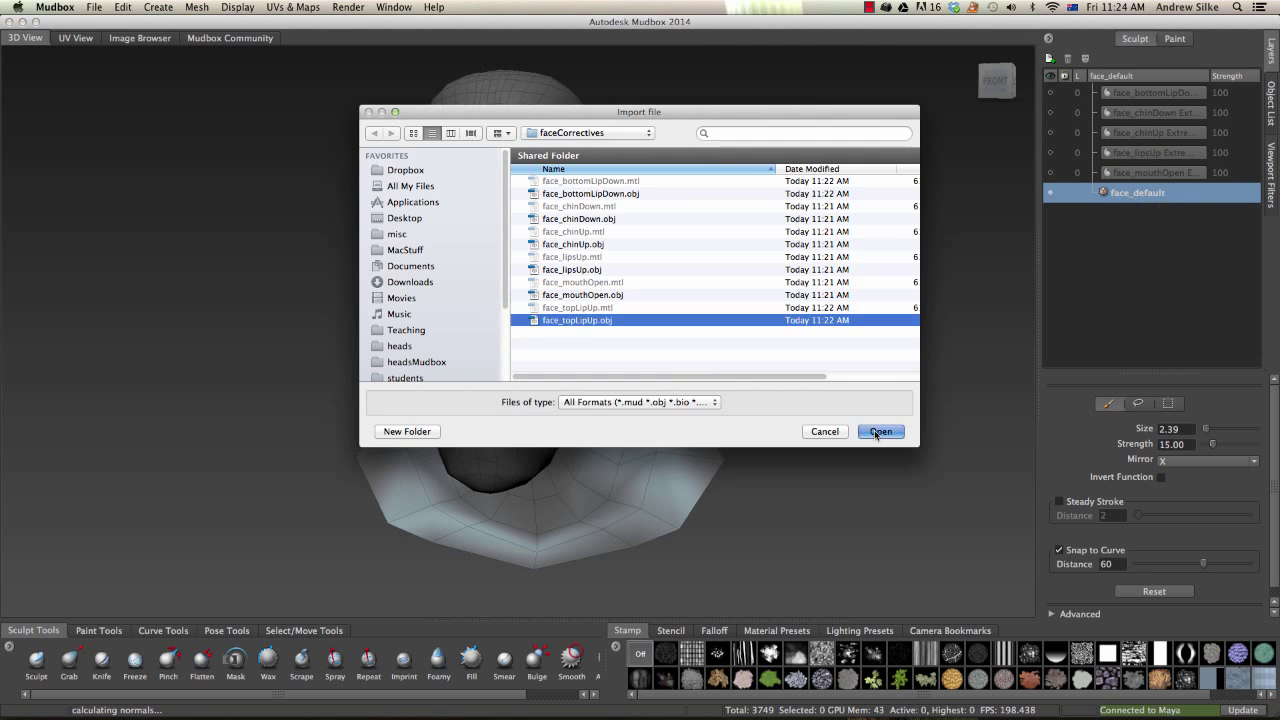
{"action": "left_click", "coordinate": [879, 431]}
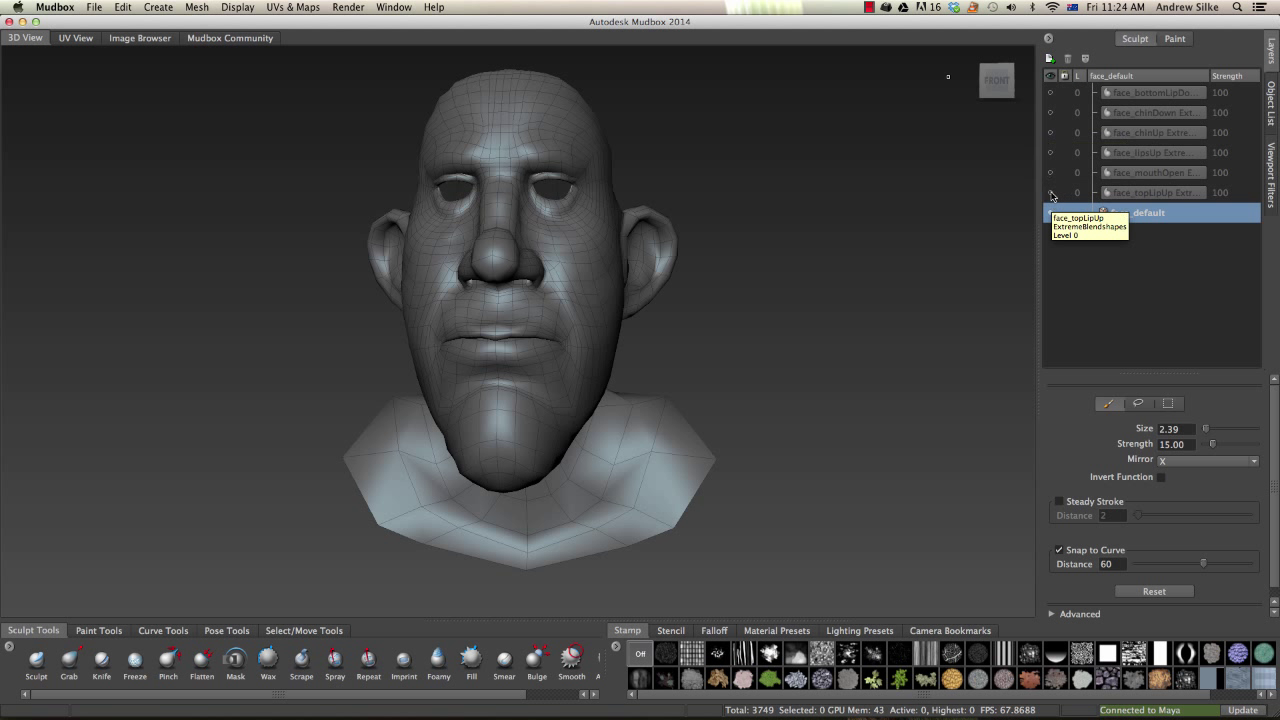
Preview the imported sculpt layers one at a time from face_topLipUp to face_chinDown, hiding each again.
{"action": "left_click", "coordinate": [1050, 193]}
{"action": "left_click", "coordinate": [1050, 193]}
{"action": "left_click", "coordinate": [1050, 173]}
{"action": "left_click", "coordinate": [1050, 173]}
{"action": "left_click", "coordinate": [1050, 153]}
{"action": "left_click", "coordinate": [1050, 153]}
{"action": "left_click", "coordinate": [1050, 133]}
{"action": "left_click", "coordinate": [1050, 133]}
{"action": "left_click", "coordinate": [1051, 134]}
{"action": "left_click", "coordinate": [1051, 134]}
{"action": "left_click", "coordinate": [1051, 134]}
{"action": "left_click", "coordinate": [1051, 134]}
{"action": "left_click", "coordinate": [1050, 113]}
{"action": "left_click", "coordinate": [1050, 113]}
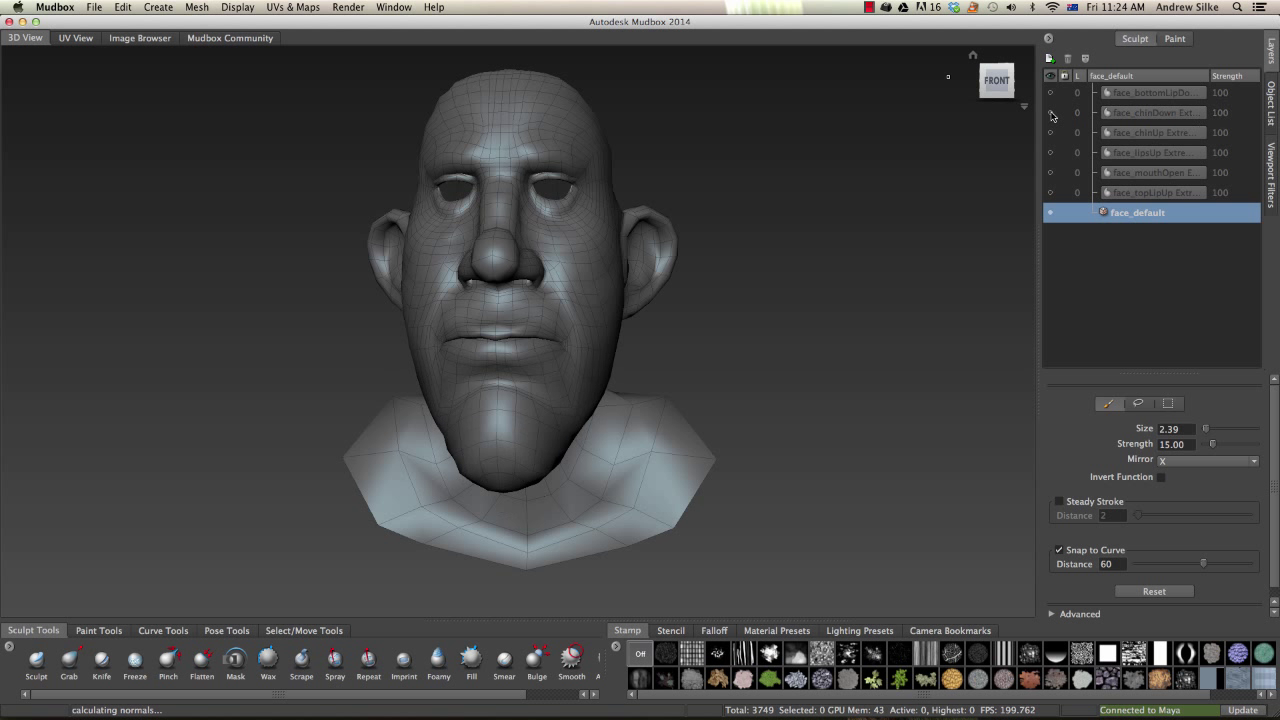
Show the face_mouthOpen layer and test its strength on the head, ending at 100.
{"action": "left_click", "coordinate": [1051, 173]}
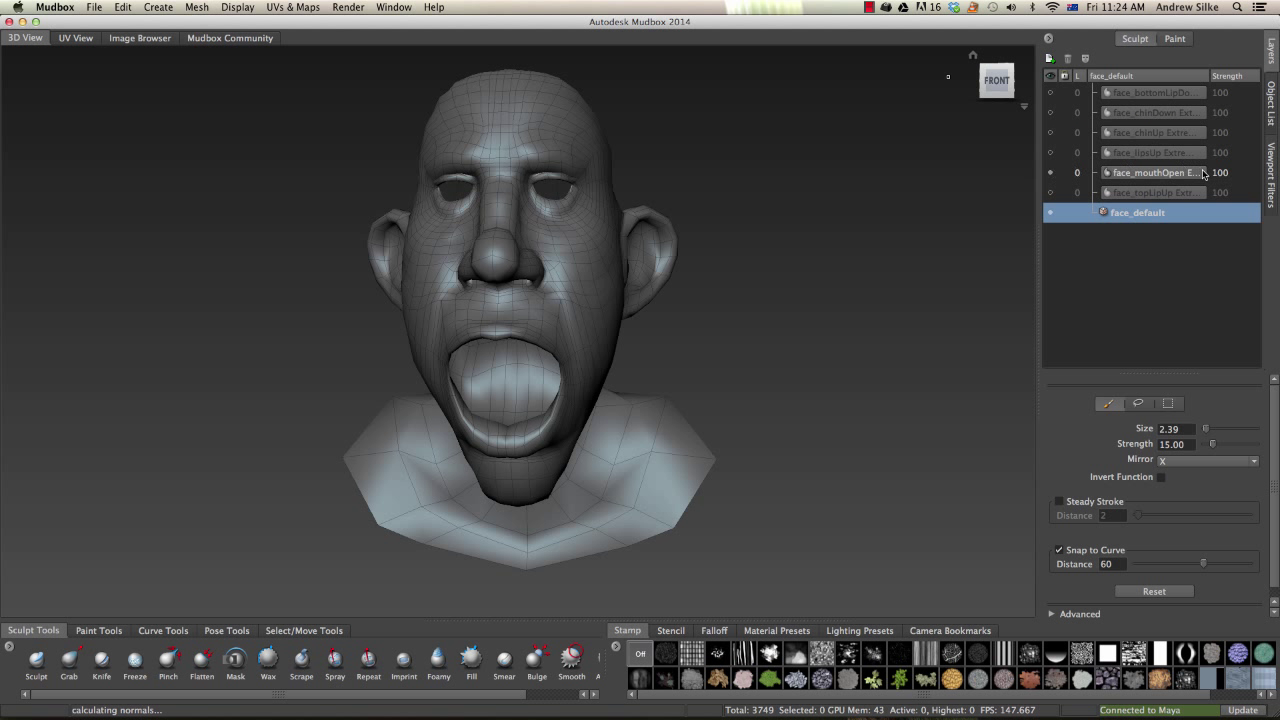
{"action": "double_click", "coordinate": [1232, 174]}
{"action": "mouse_move", "coordinate": [1256, 176]}
{"action": "left_mouse_down"}
{"action": "mouse_move", "coordinate": [1242, 343]}
{"action": "mouse_move", "coordinate": [1222, 140]}
{"action": "mouse_move", "coordinate": [1231, 345]}
{"action": "mouse_move", "coordinate": [1234, 150]}
{"action": "mouse_move", "coordinate": [1236, 335]}
{"action": "mouse_move", "coordinate": [1233, 162]}
{"action": "mouse_move", "coordinate": [1245, 307]}
{"action": "mouse_move", "coordinate": [1246, 95]}
{"action": "left_mouse_up"}
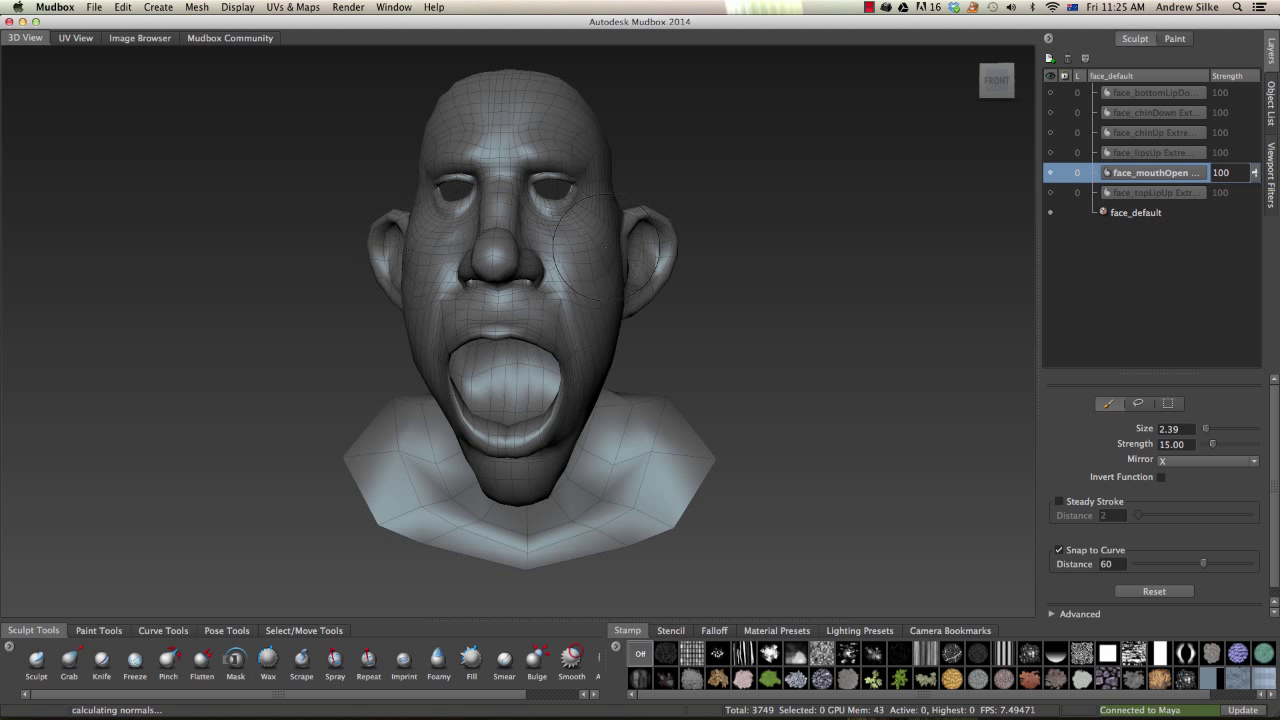
Choose the Grab sculpt tool and set its brush size to 3.89.
{"action": "scroll", "coordinate": [723, 275], "scroll_direction": "up", "scroll_amount": 3}
{"action": "mouse_move", "coordinate": [723, 276]}
{"action": "left_mouse_down", "text": "alt"}
{"action": "mouse_move", "coordinate": [535, 272]}
{"action": "mouse_move", "coordinate": [565, 290]}
{"action": "mouse_move", "coordinate": [710, 277]}
{"action": "mouse_move", "coordinate": [710, 288]}
{"action": "left_mouse_up", "text": "alt"}
{"action": "scroll", "coordinate": [710, 288], "scroll_direction": "down", "scroll_amount": 2}
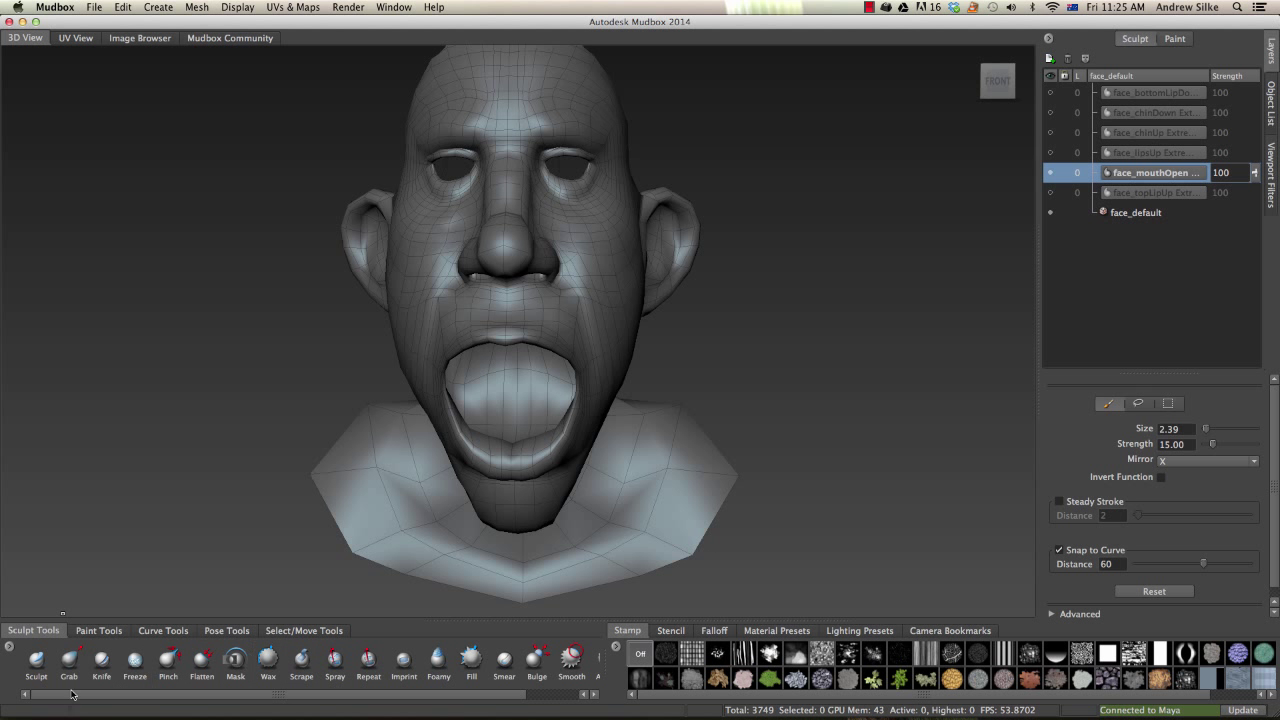
{"action": "left_click", "coordinate": [69, 659]}
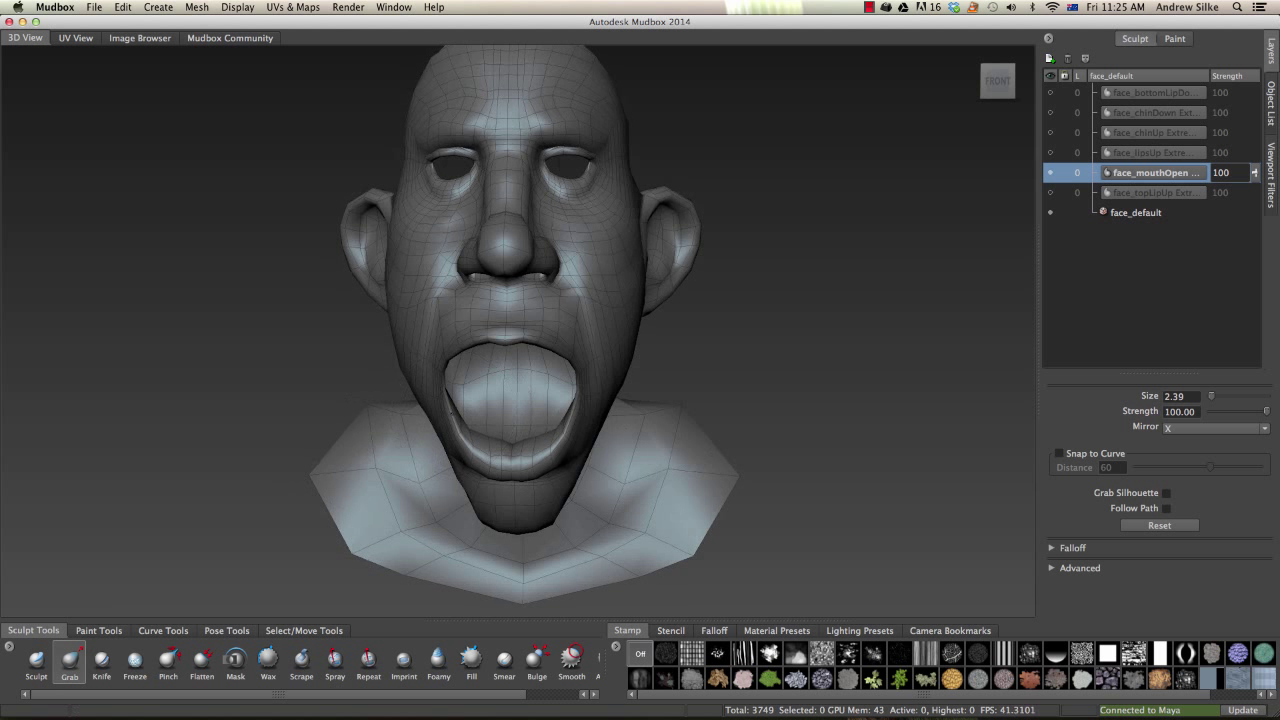
{"action": "scroll", "coordinate": [453, 415], "scroll_direction": "down", "scroll_amount": 2}
{"action": "left_click_drag", "start_coordinate": [588, 354], "coordinate": [616, 354]}
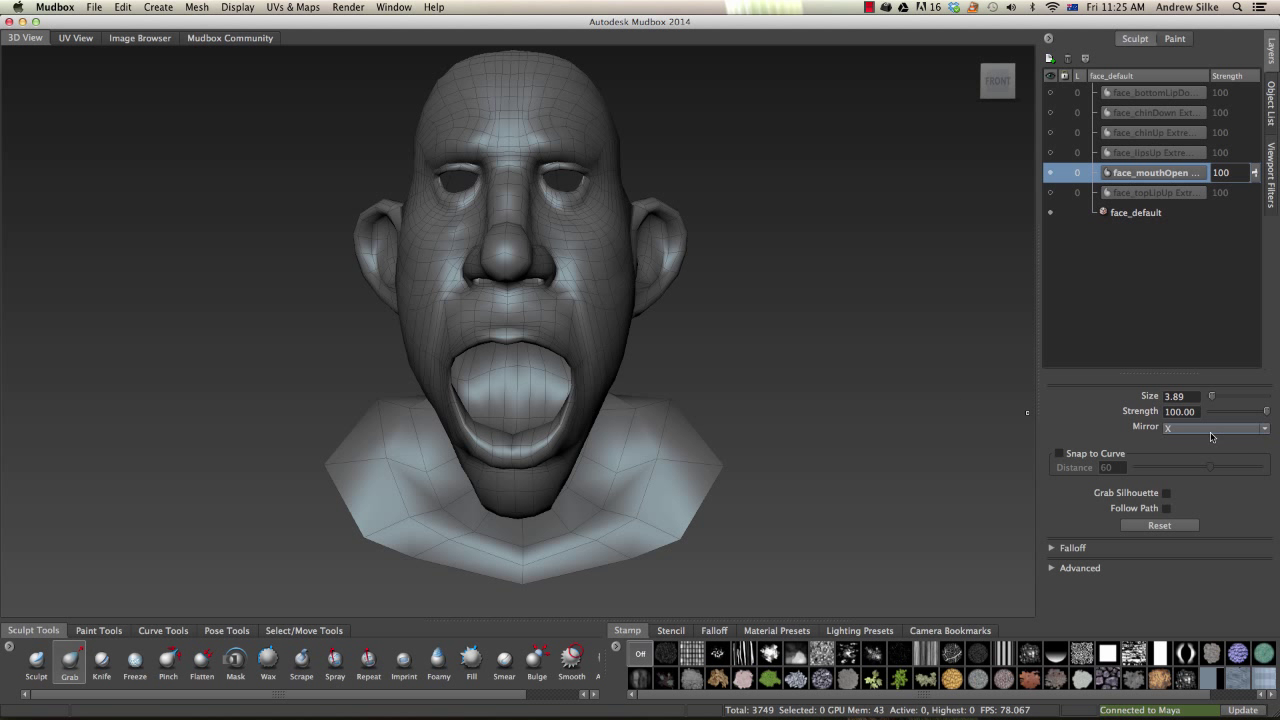
{"action": "scroll", "coordinate": [704, 404], "scroll_direction": "up", "scroll_amount": 3}
{"action": "left_click_drag", "start_coordinate": [710, 428], "coordinate": [700, 405], "text": "alt"}
{"action": "left_click_drag", "start_coordinate": [580, 366], "coordinate": [570, 335], "text": "alt"}
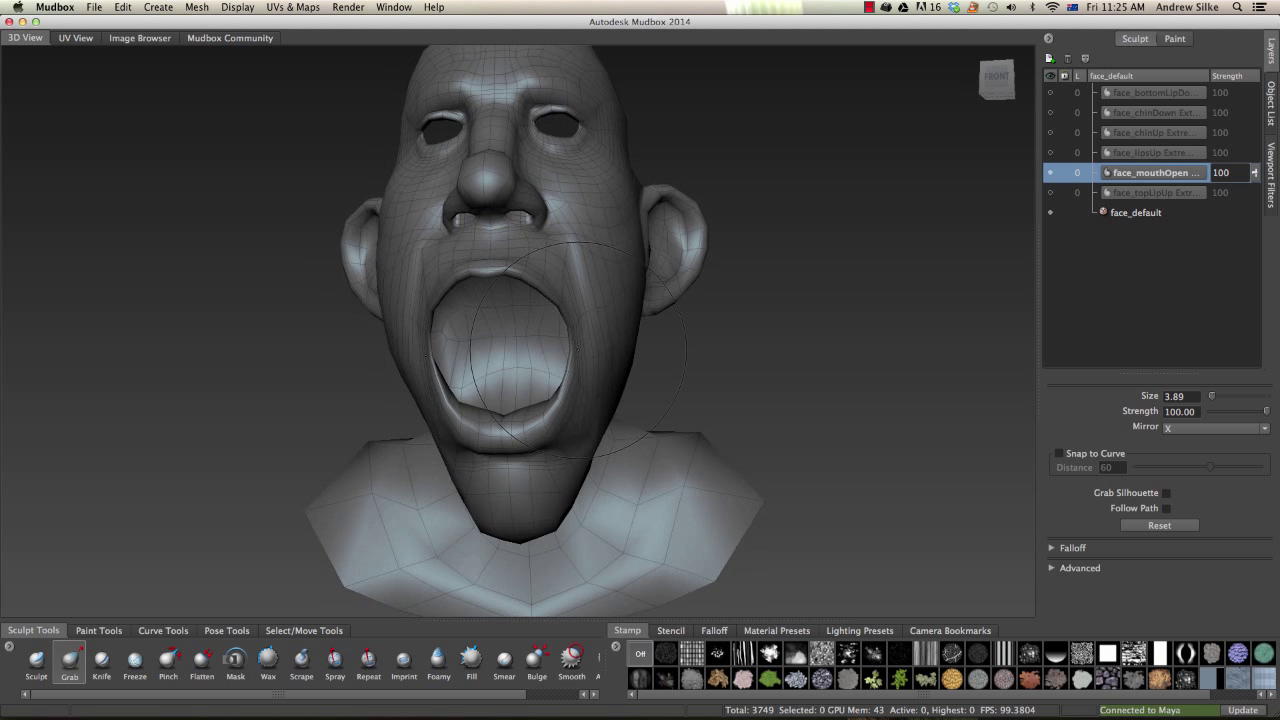
{"action": "right_click", "coordinate": [1129, 176]}
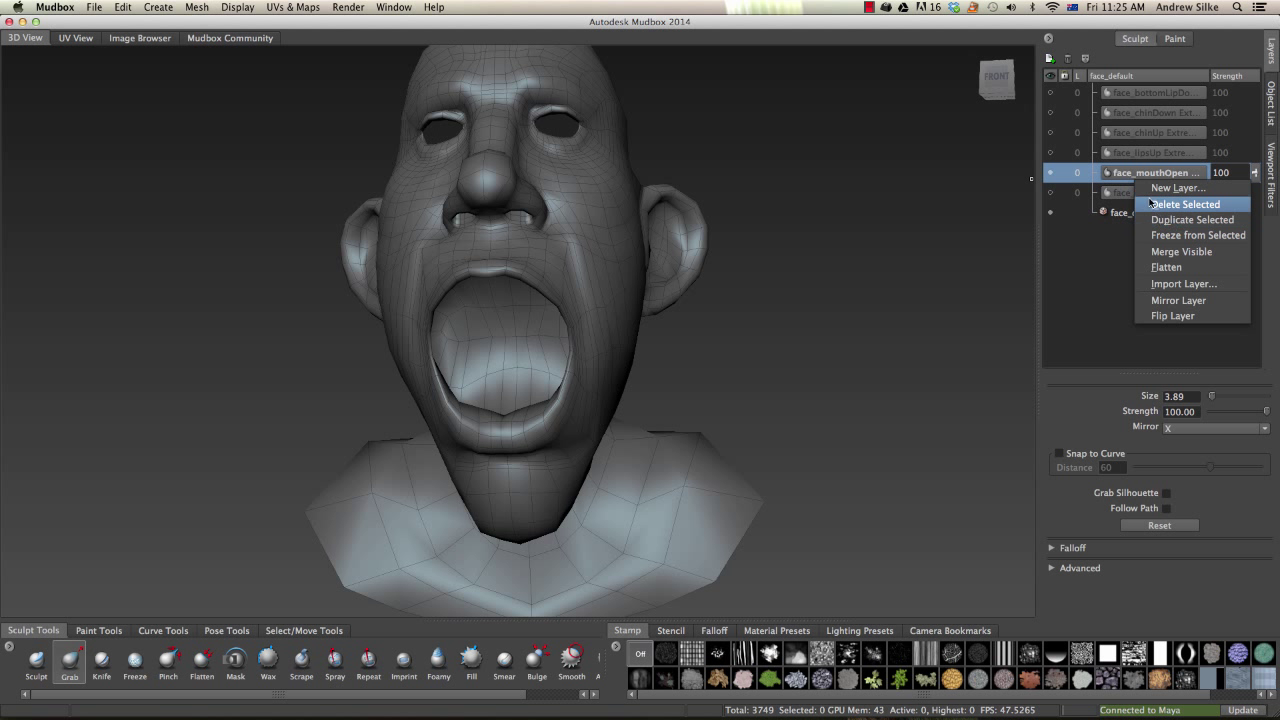
{"action": "left_click", "coordinate": [1067, 281]}
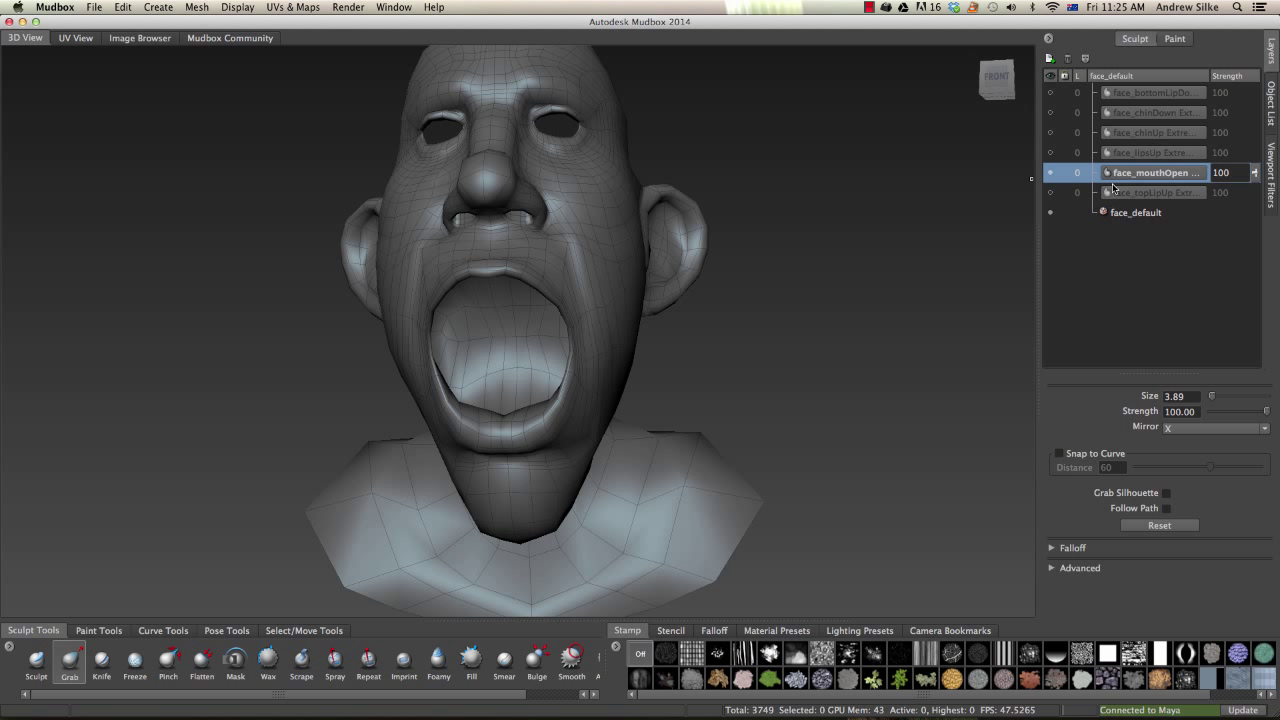
Narrow the open mouth with the Grab brush at size 2.12, and enlarge the brush to 5.68.
{"action": "right_click_drag", "start_coordinate": [605, 362], "coordinate": [640, 364], "text": "alt"}
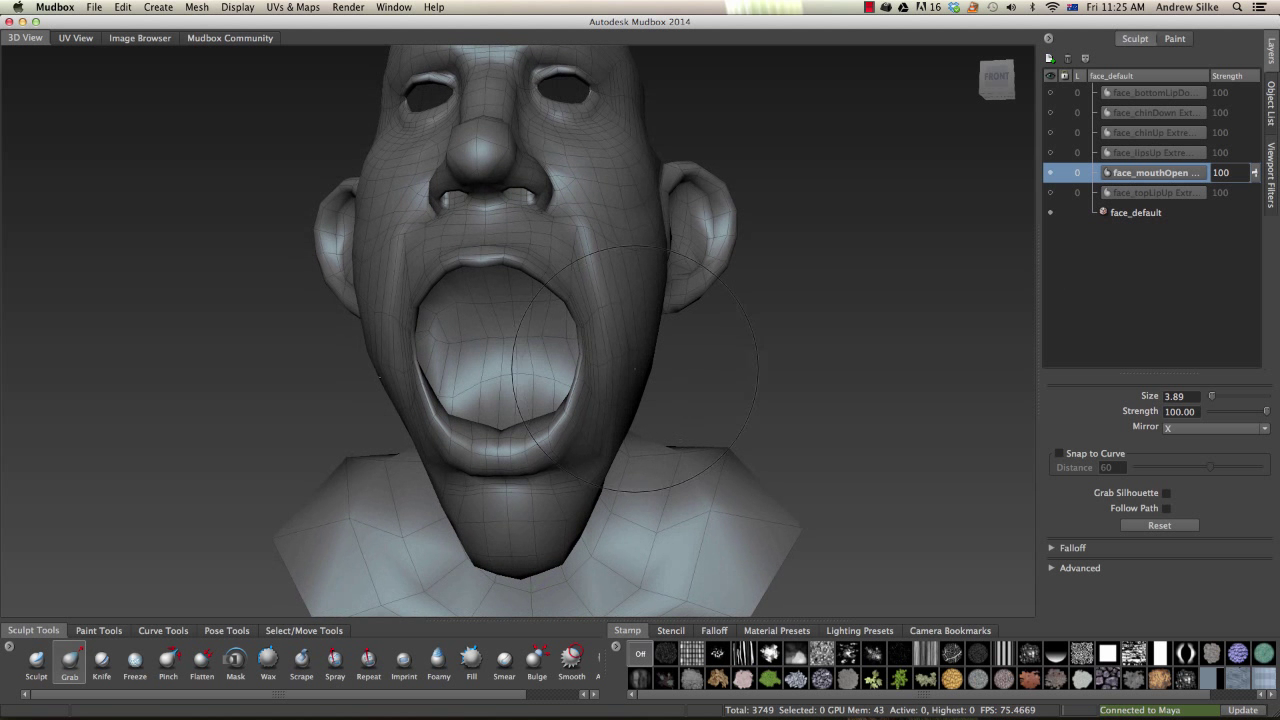
{"action": "mouse_move", "coordinate": [590, 340]}
{"action": "left_mouse_down", "text": "alt"}
{"action": "mouse_move", "coordinate": [565, 303]}
{"action": "mouse_move", "coordinate": [560, 330]}
{"action": "mouse_move", "coordinate": [547, 327]}
{"action": "mouse_move", "coordinate": [556, 303]}
{"action": "mouse_move", "coordinate": [553, 375]}
{"action": "mouse_move", "coordinate": [519, 430]}
{"action": "mouse_move", "coordinate": [493, 392]}
{"action": "mouse_move", "coordinate": [526, 416]}
{"action": "left_mouse_up", "text": "alt"}
{"action": "key", "text": "b"}
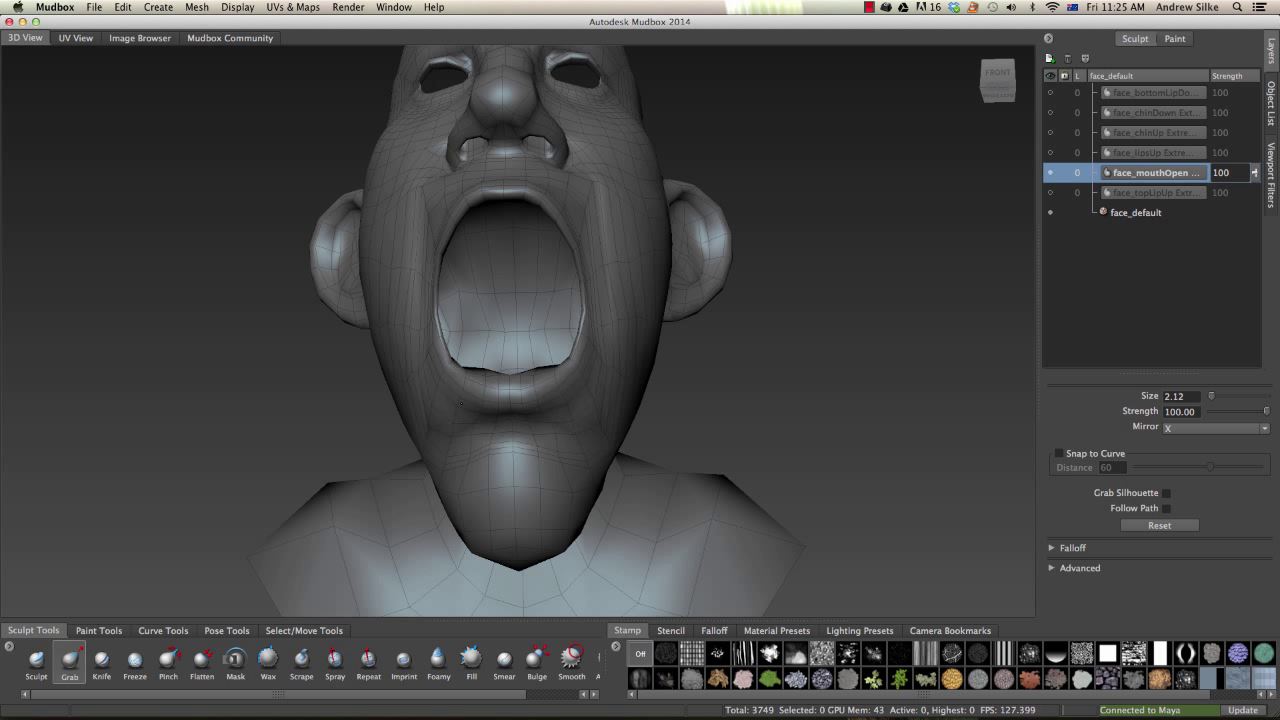
{"action": "key", "text": "b"}
{"action": "left_click_drag", "start_coordinate": [601, 300], "coordinate": [714, 304]}
{"action": "right_click_drag", "start_coordinate": [716, 304], "coordinate": [713, 304], "text": "alt"}
{"action": "mouse_move", "coordinate": [713, 305]}
{"action": "left_mouse_down", "text": "alt"}
{"action": "mouse_move", "coordinate": [617, 307]}
{"action": "mouse_move", "coordinate": [609, 283]}
{"action": "mouse_move", "coordinate": [622, 318]}
{"action": "left_mouse_up", "text": "alt"}
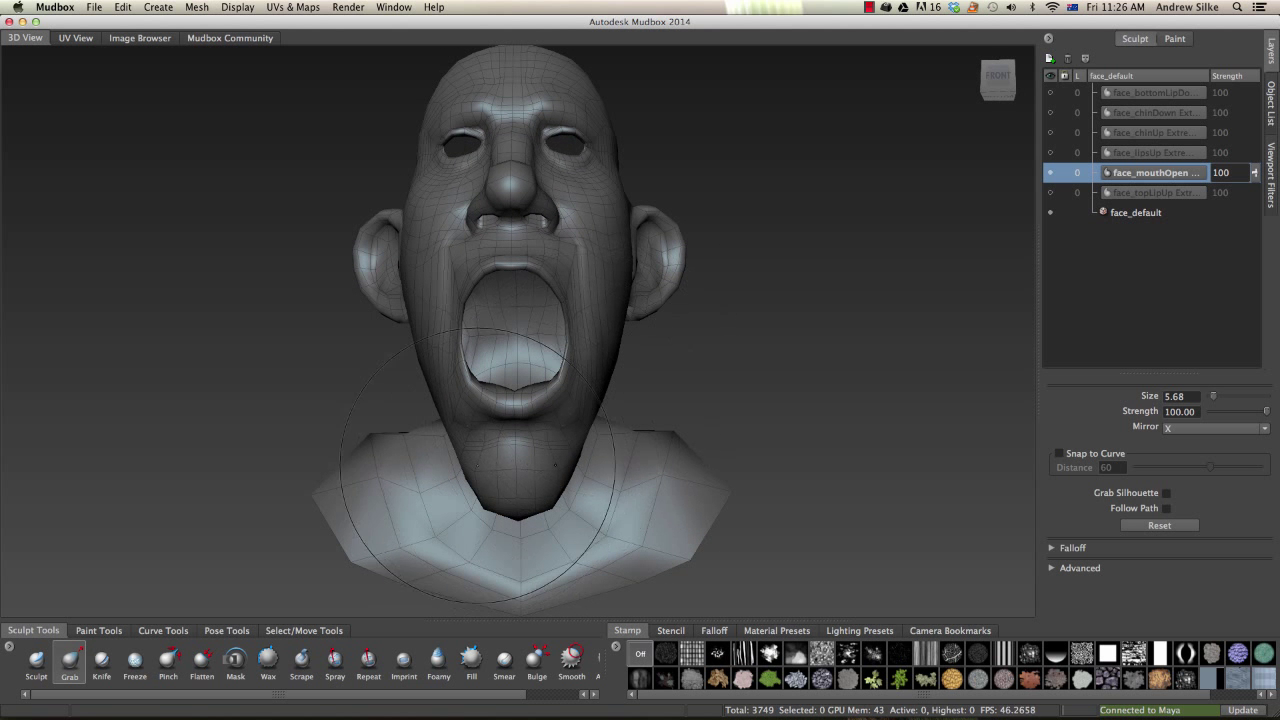
Set the Grab brush size to 2.93 for shaping the underside of the chin and jaw.
{"action": "left_click_drag", "start_coordinate": [530, 467], "coordinate": [524, 460], "text": "alt"}
{"action": "right_click_drag", "start_coordinate": [543, 465], "coordinate": [552, 518], "text": "alt"}
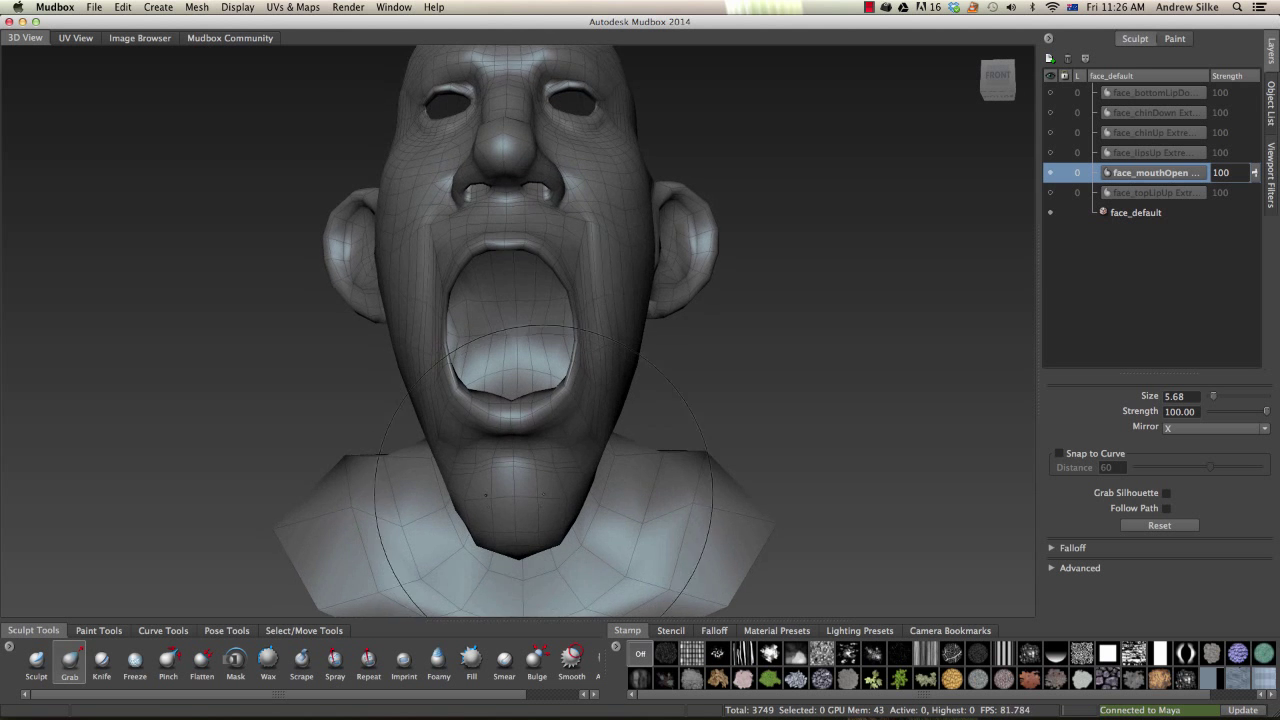
{"action": "middle_click_drag", "start_coordinate": [552, 518], "coordinate": [551, 443], "text": "alt"}
{"action": "left_click_drag", "start_coordinate": [551, 443], "coordinate": [547, 412], "text": "alt"}
{"action": "right_click_drag", "start_coordinate": [547, 412], "coordinate": [545, 462], "text": "alt"}
{"action": "left_click_drag", "start_coordinate": [545, 462], "coordinate": [533, 459], "text": "alt"}
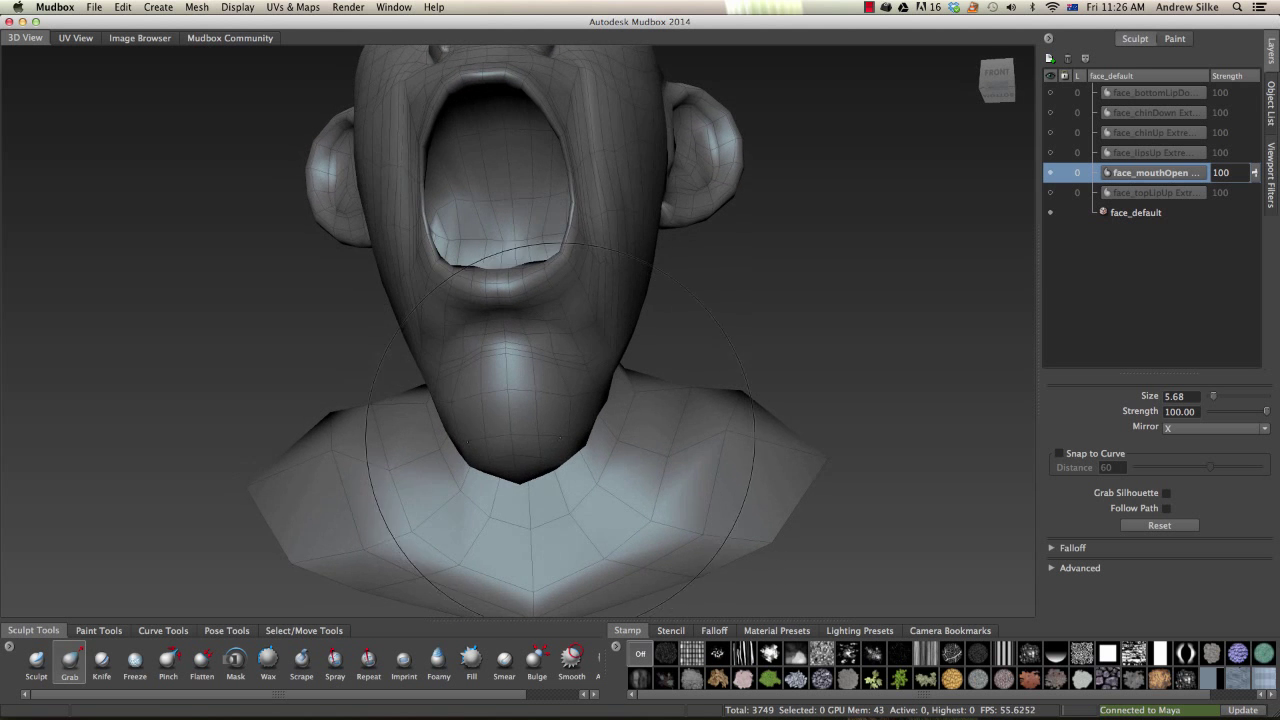
{"action": "key", "text": "b"}
{"action": "mouse_move", "coordinate": [585, 404]}
{"action": "left_mouse_down"}
{"action": "mouse_move", "coordinate": [573, 406]}
{"action": "mouse_move", "coordinate": [554, 360]}
{"action": "left_mouse_up"}
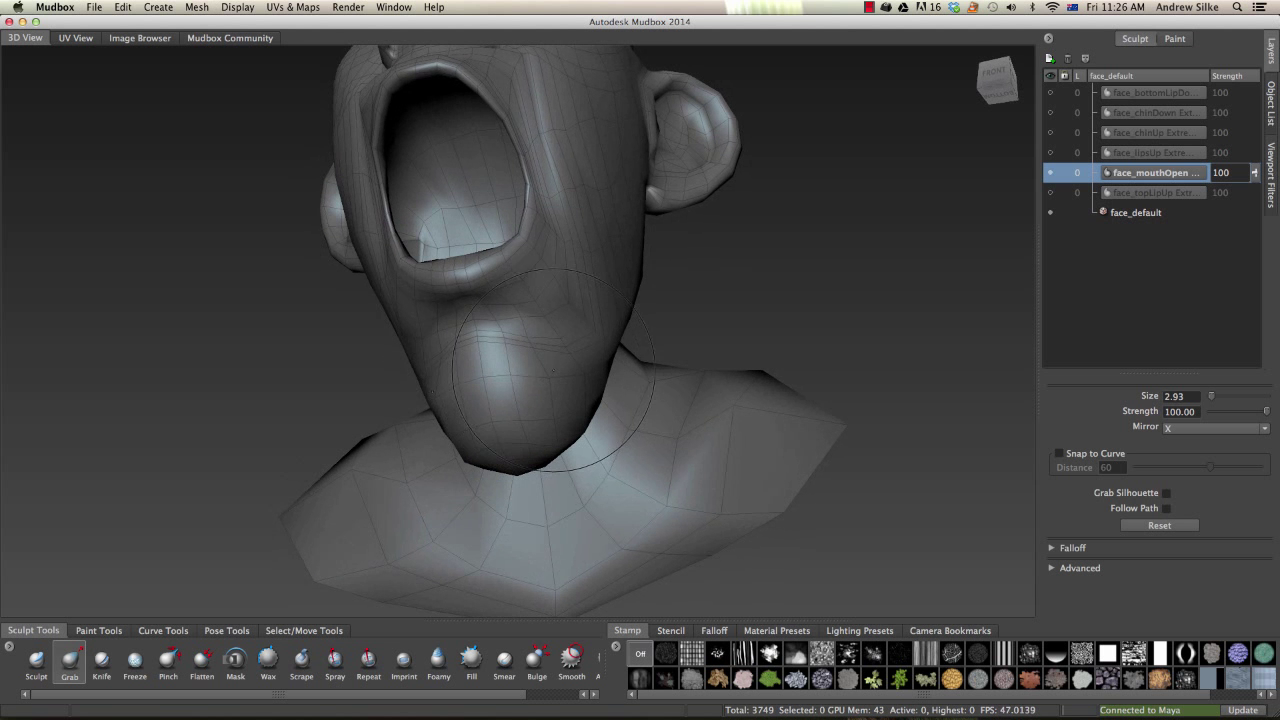
Smooth and reshape the cheek folds running from the nose past the corners of the open mouth.
{"action": "mouse_move", "coordinate": [598, 323]}
{"action": "left_mouse_down", "text": "alt"}
{"action": "mouse_move", "coordinate": [561, 331]}
{"action": "mouse_move", "coordinate": [521, 267]}
{"action": "mouse_move", "coordinate": [600, 300]}
{"action": "left_mouse_up", "text": "alt"}
{"action": "middle_click_drag", "start_coordinate": [600, 300], "coordinate": [602, 425], "text": "alt"}
{"action": "right_click_drag", "start_coordinate": [602, 425], "coordinate": [610, 348], "text": "alt"}
{"action": "mouse_move", "coordinate": [610, 348]}
{"action": "left_mouse_down", "text": "alt"}
{"action": "mouse_move", "coordinate": [570, 311]}
{"action": "mouse_move", "coordinate": [603, 280]}
{"action": "left_mouse_up", "text": "alt"}
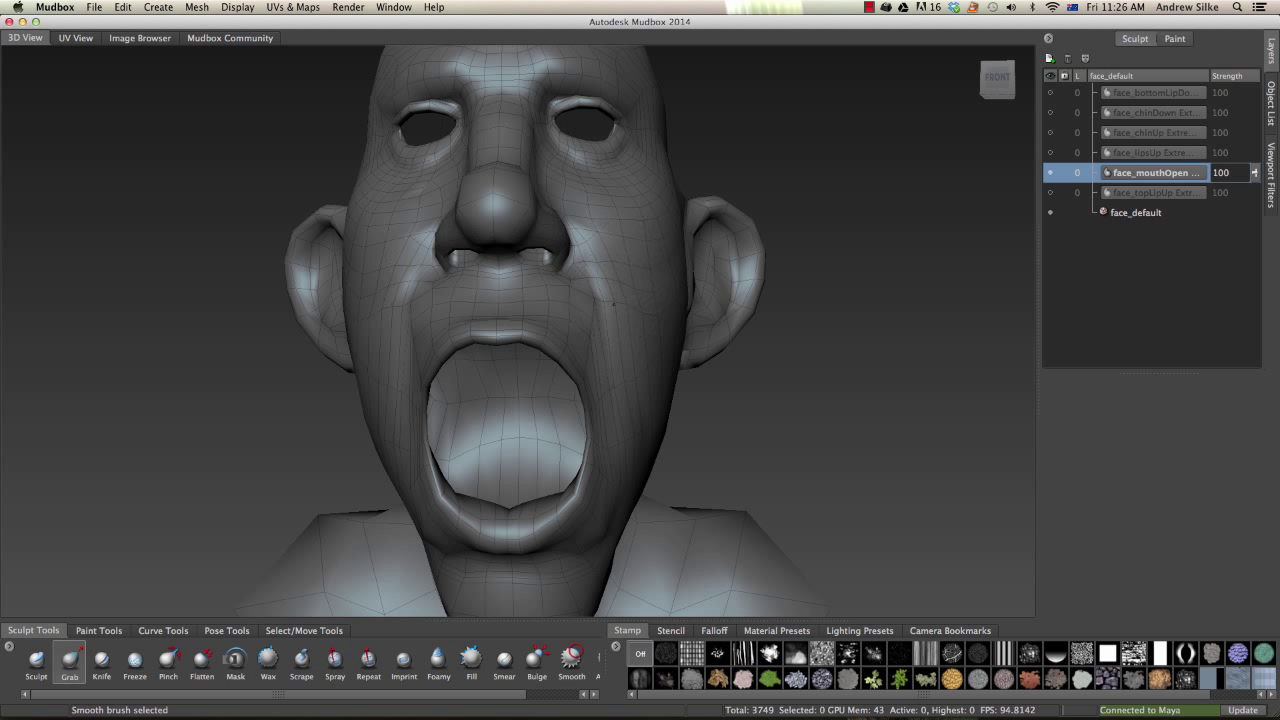
{"action": "left_click_drag", "start_coordinate": [586, 325], "coordinate": [576, 318]}
{"action": "right_click_drag", "start_coordinate": [515, 325], "coordinate": [495, 325], "text": "alt"}
{"action": "left_click_drag", "start_coordinate": [495, 325], "coordinate": [503, 297], "text": "alt"}
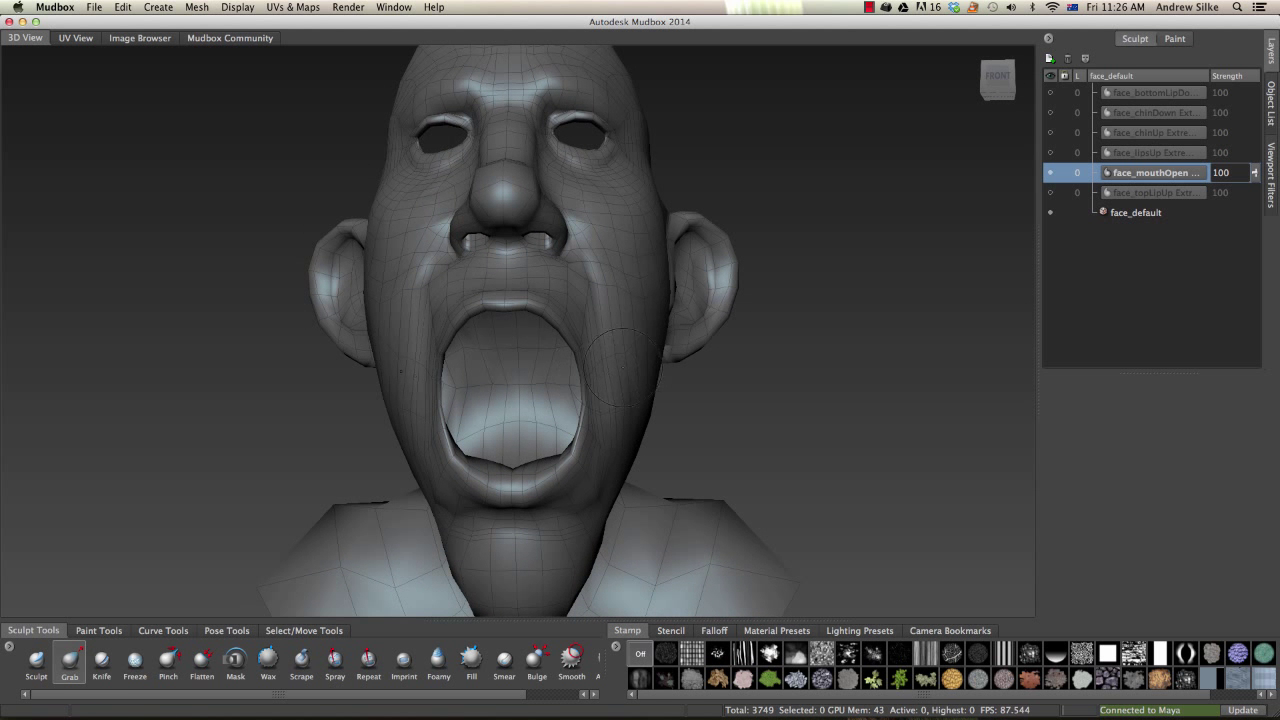
Toggle the face_mouthOpen layer's visibility repeatedly to compare the sculpted pose with the default face from the front.
{"action": "left_click", "coordinate": [1049, 173]}
{"action": "left_click", "coordinate": [1049, 173]}
{"action": "left_click", "coordinate": [1050, 173]}
{"action": "left_click", "coordinate": [1050, 173]}
{"action": "left_click", "coordinate": [1050, 173]}
{"action": "left_click", "coordinate": [1051, 173]}
{"action": "left_click", "coordinate": [1051, 174]}
{"action": "left_click", "coordinate": [1051, 174]}
{"action": "left_click", "coordinate": [1051, 174]}
{"action": "left_click", "coordinate": [1051, 174]}
{"action": "left_click", "coordinate": [1051, 174]}
{"action": "left_click", "coordinate": [1051, 175]}
{"action": "left_click", "coordinate": [1051, 175]}
{"action": "left_click", "coordinate": [1052, 176]}
{"action": "left_click", "coordinate": [1052, 177]}
{"action": "left_click", "coordinate": [1052, 177]}
Grab and smooth the crease where the back of the jaw meets the neck below the ear.
{"action": "right_click_drag", "start_coordinate": [850, 255], "coordinate": [770, 258], "text": "alt"}
{"action": "left_click_drag", "start_coordinate": [770, 258], "coordinate": [530, 345], "text": "alt"}
{"action": "right_click_drag", "start_coordinate": [530, 430], "coordinate": [616, 468], "text": "alt"}
{"action": "left_click_drag", "start_coordinate": [617, 467], "coordinate": [415, 335], "text": "alt"}
{"action": "mouse_move", "coordinate": [509, 384]}
{"action": "left_mouse_down", "text": "alt"}
{"action": "mouse_move", "coordinate": [648, 359]}
{"action": "mouse_move", "coordinate": [714, 457]}
{"action": "mouse_move", "coordinate": [577, 246]}
{"action": "mouse_move", "coordinate": [569, 288]}
{"action": "left_mouse_up", "text": "alt"}
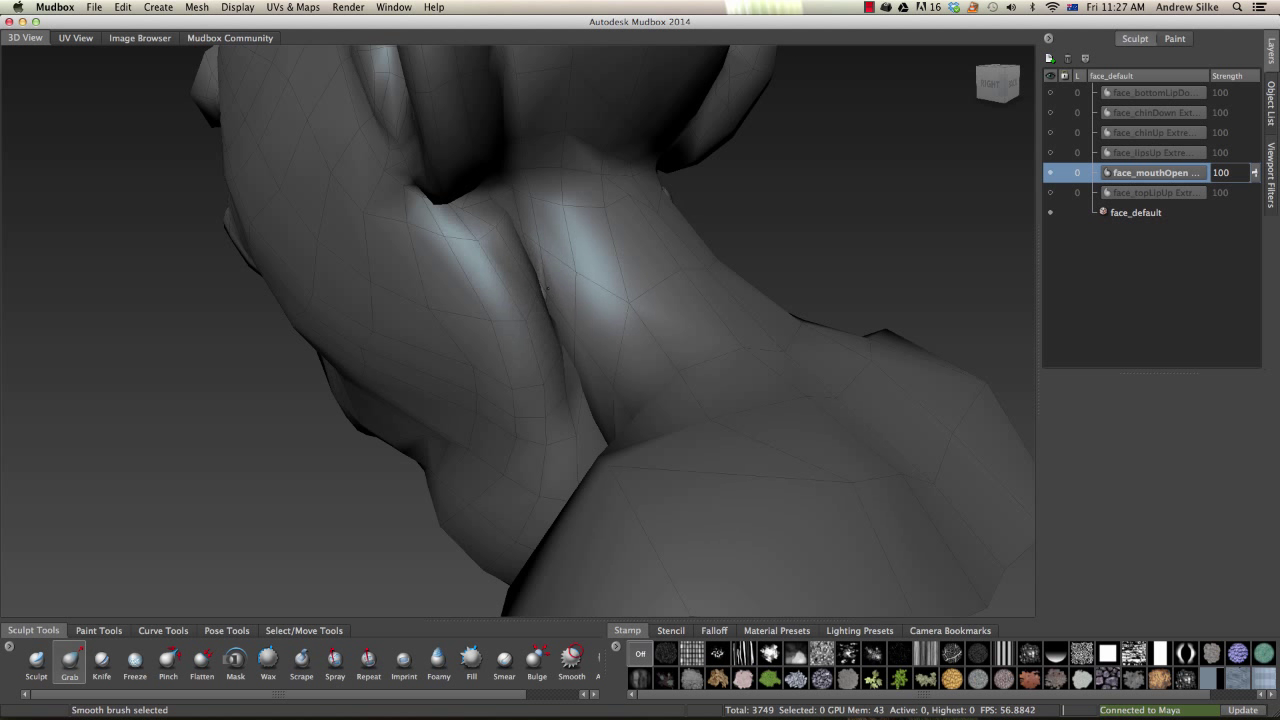
{"action": "mouse_move", "coordinate": [553, 306]}
{"action": "left_mouse_down", "text": "alt"}
{"action": "mouse_move", "coordinate": [636, 304]}
{"action": "mouse_move", "coordinate": [594, 297]}
{"action": "left_mouse_up", "text": "alt"}
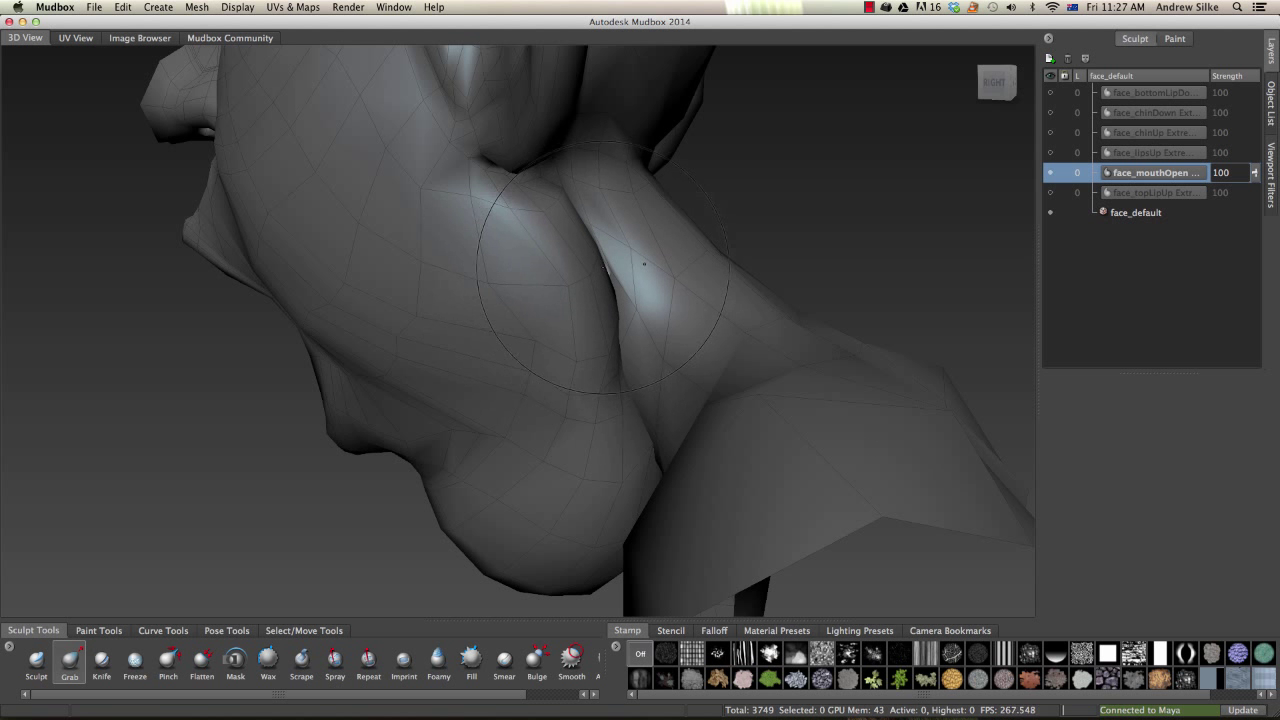
{"action": "left_click_drag", "start_coordinate": [614, 267], "coordinate": [588, 286], "text": "alt"}
{"action": "mouse_move", "coordinate": [672, 275]}
{"action": "left_mouse_down"}
{"action": "mouse_move", "coordinate": [628, 280]}
{"action": "mouse_move", "coordinate": [593, 308]}
{"action": "left_mouse_up"}
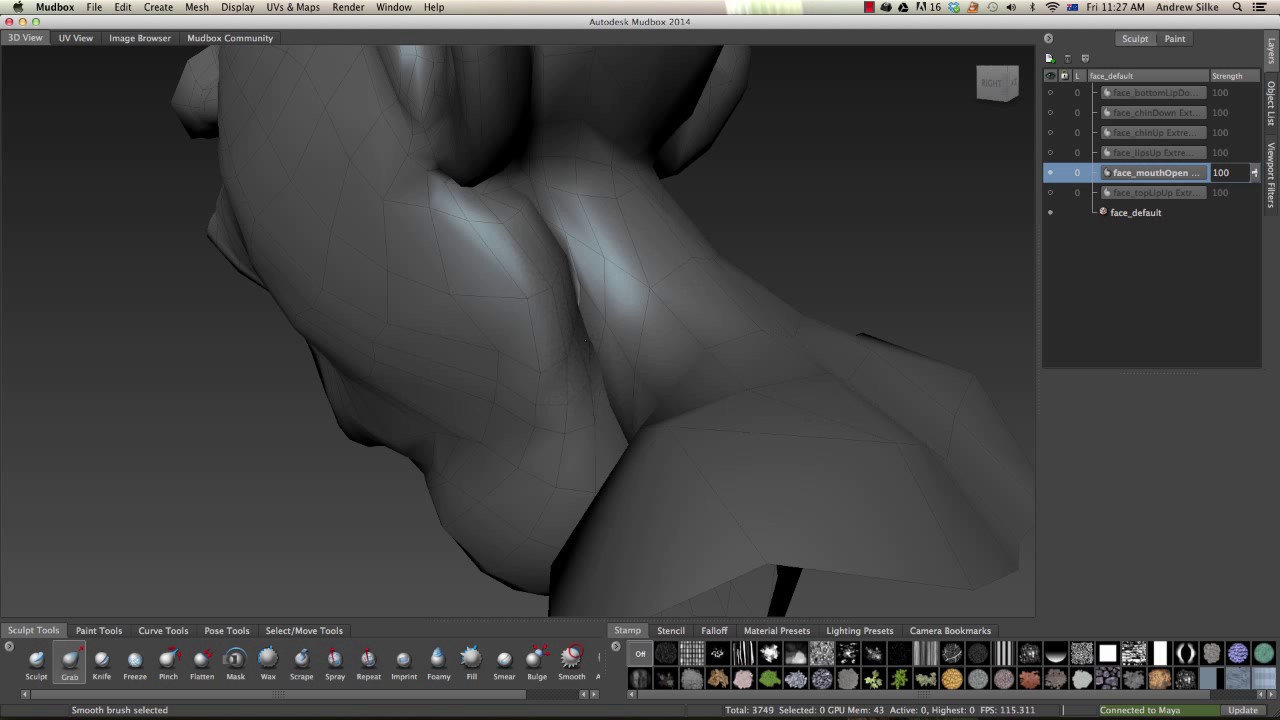
{"action": "left_click_drag", "start_coordinate": [577, 320], "coordinate": [600, 369], "text": "shift"}
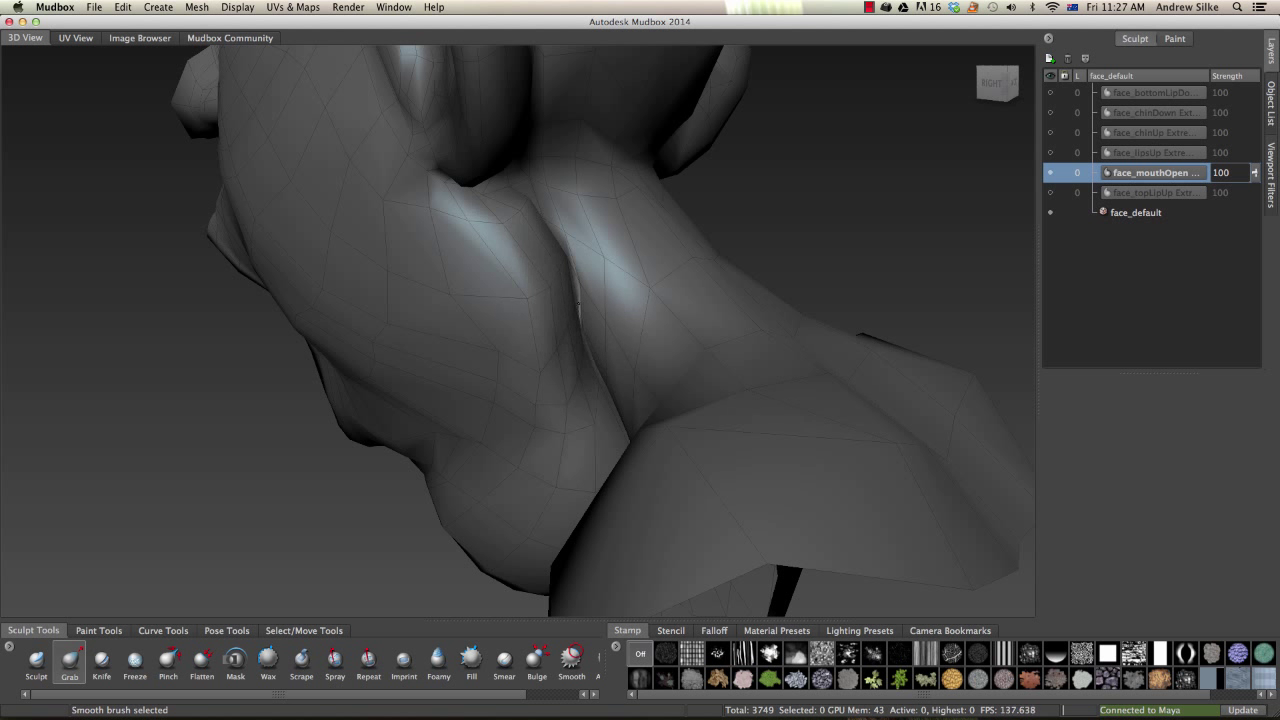
{"action": "mouse_move", "coordinate": [585, 307]}
{"action": "left_mouse_down", "text": "shift"}
{"action": "mouse_move", "coordinate": [561, 258]}
{"action": "mouse_move", "coordinate": [651, 300]}
{"action": "mouse_move", "coordinate": [655, 262]}
{"action": "left_mouse_up", "text": "shift"}
{"action": "mouse_move", "coordinate": [569, 254]}
{"action": "left_mouse_down"}
{"action": "mouse_move", "coordinate": [590, 260]}
{"action": "mouse_move", "coordinate": [579, 280]}
{"action": "mouse_move", "coordinate": [607, 347]}
{"action": "mouse_move", "coordinate": [590, 385]}
{"action": "left_mouse_up"}
Frame the area beneath the earlobe and set the Grab tool's brush size to 0.92.
{"action": "right_click_drag", "start_coordinate": [568, 300], "coordinate": [620, 286], "text": "alt"}
{"action": "middle_click_drag", "start_coordinate": [620, 286], "coordinate": [527, 490], "text": "alt"}
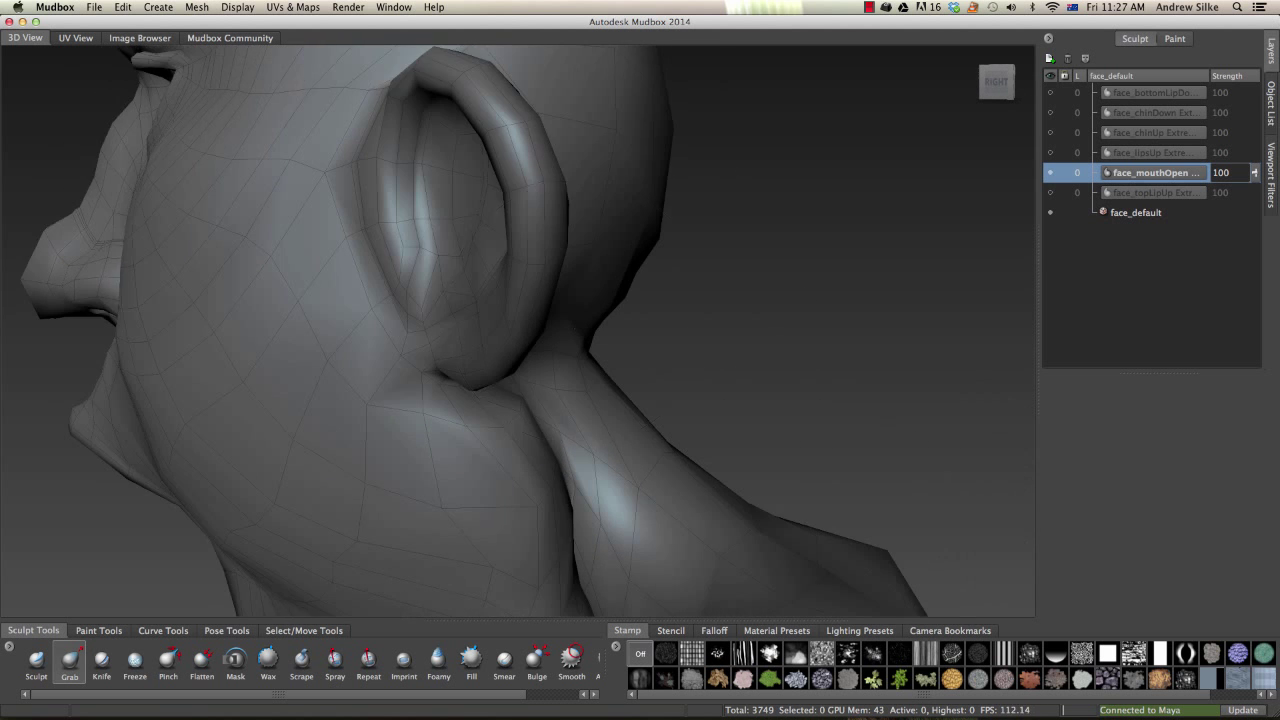
{"action": "right_click_drag", "start_coordinate": [527, 440], "coordinate": [580, 430], "text": "alt"}
{"action": "mouse_move", "coordinate": [520, 430]}
{"action": "left_mouse_down", "text": "alt"}
{"action": "mouse_move", "coordinate": [502, 375]}
{"action": "mouse_move", "coordinate": [560, 378]}
{"action": "left_mouse_up", "text": "alt"}
{"action": "key", "text": "q"}
{"action": "left_click", "coordinate": [736, 344]}
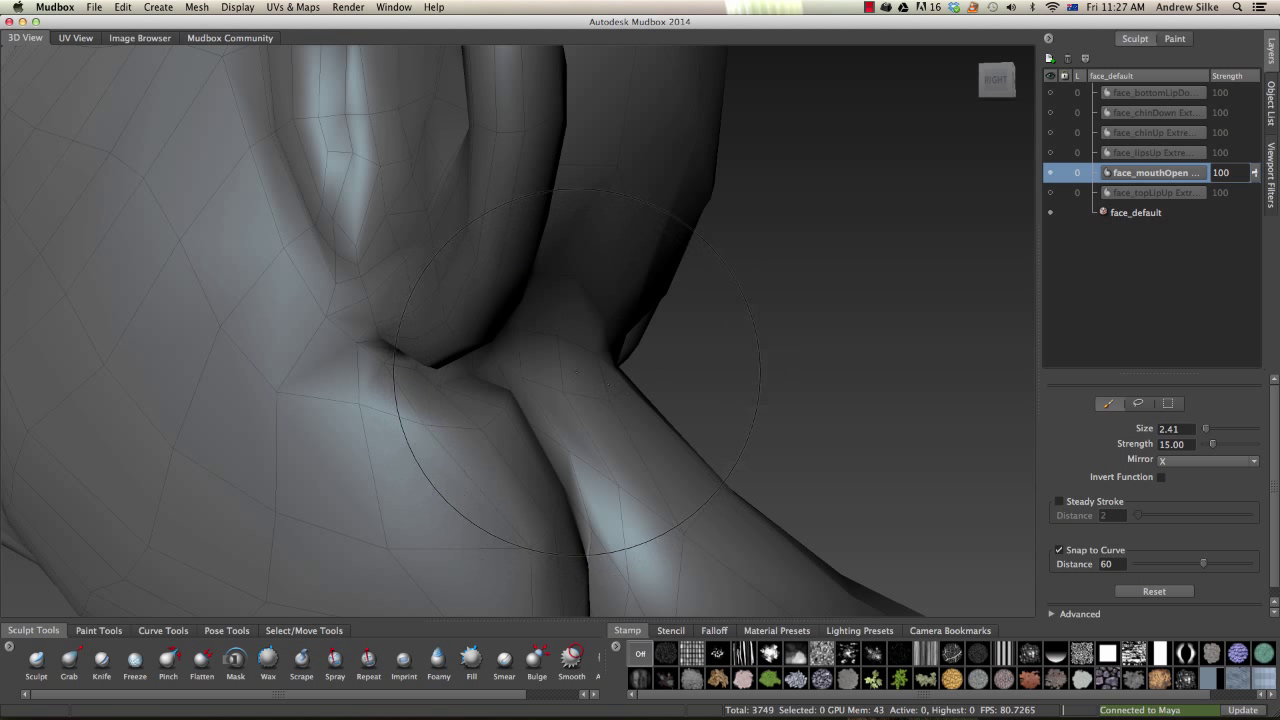
{"action": "key", "text": "b"}
{"action": "left_click_drag", "start_coordinate": [589, 335], "coordinate": [616, 351]}
{"action": "left_click", "coordinate": [69, 660]}
{"action": "left_click_drag", "start_coordinate": [500, 325], "coordinate": [519, 361], "text": "alt"}
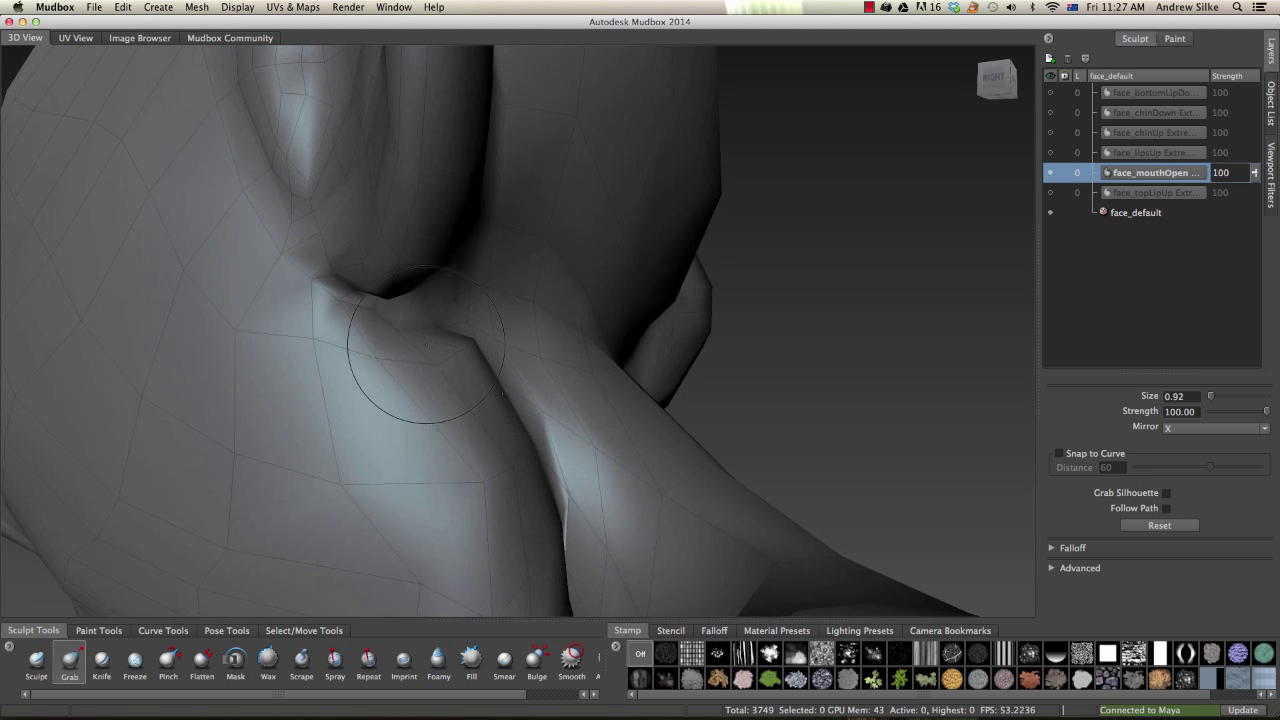
Pull the jaw surface below the earlobe back toward the neck and smooth the back of the jaw.
{"action": "mouse_move", "coordinate": [398, 333]}
{"action": "left_mouse_down"}
{"action": "mouse_move", "coordinate": [455, 308]}
{"action": "mouse_move", "coordinate": [485, 366]}
{"action": "left_mouse_up"}
{"action": "left_click_drag", "start_coordinate": [602, 433], "coordinate": [575, 418], "text": "alt"}
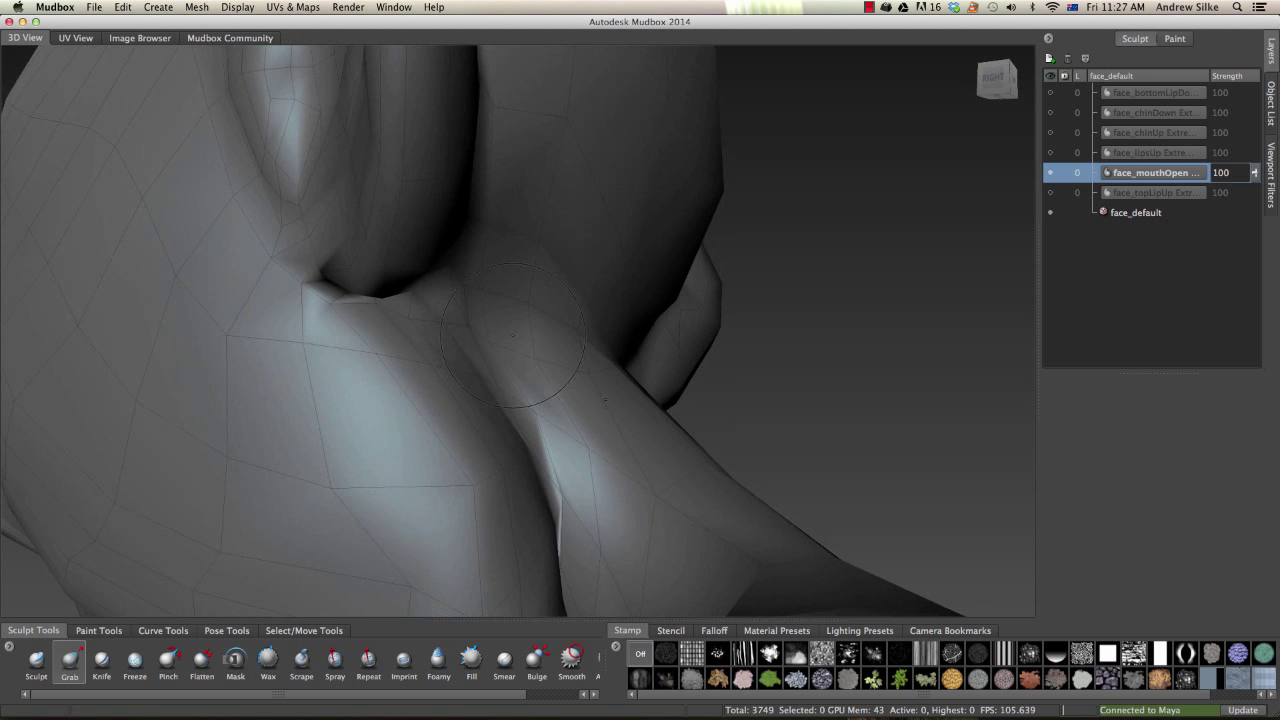
{"action": "mouse_move", "coordinate": [374, 325]}
{"action": "left_mouse_down"}
{"action": "mouse_move", "coordinate": [361, 318]}
{"action": "mouse_move", "coordinate": [437, 303]}
{"action": "mouse_move", "coordinate": [451, 357]}
{"action": "left_mouse_up"}
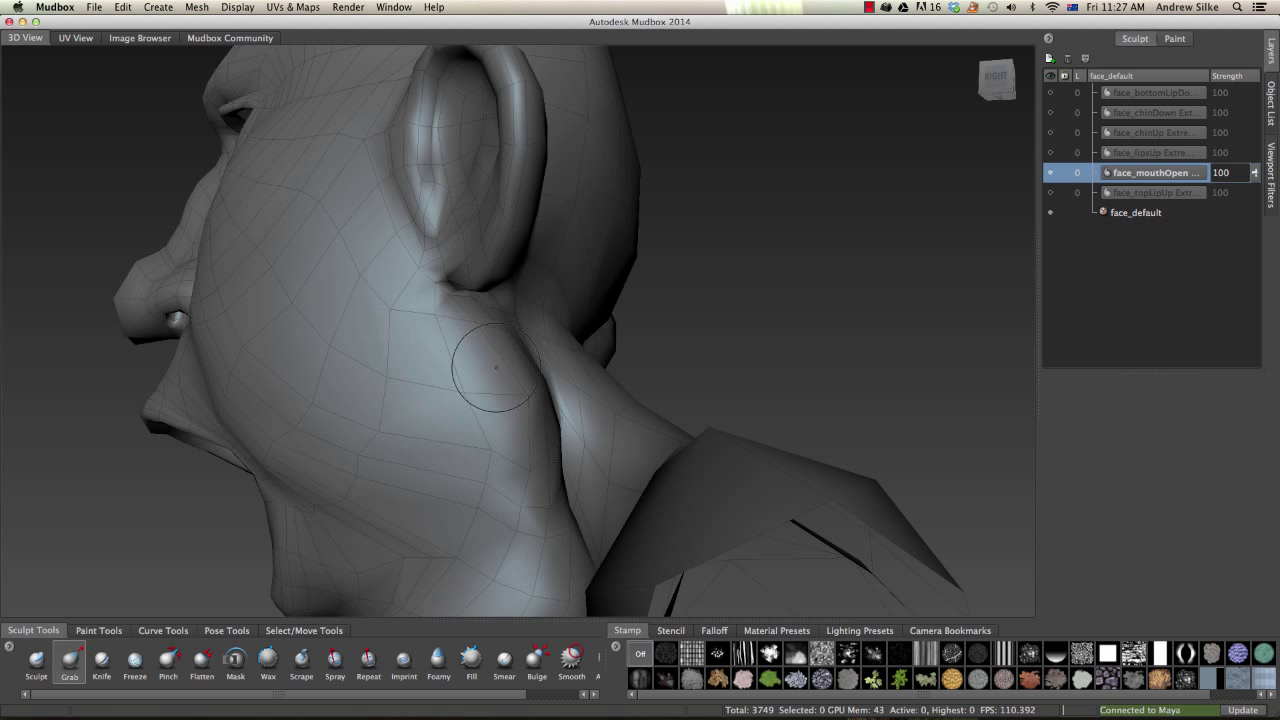
{"action": "key", "text": "b"}
{"action": "left_click_drag", "start_coordinate": [474, 464], "coordinate": [509, 464]}
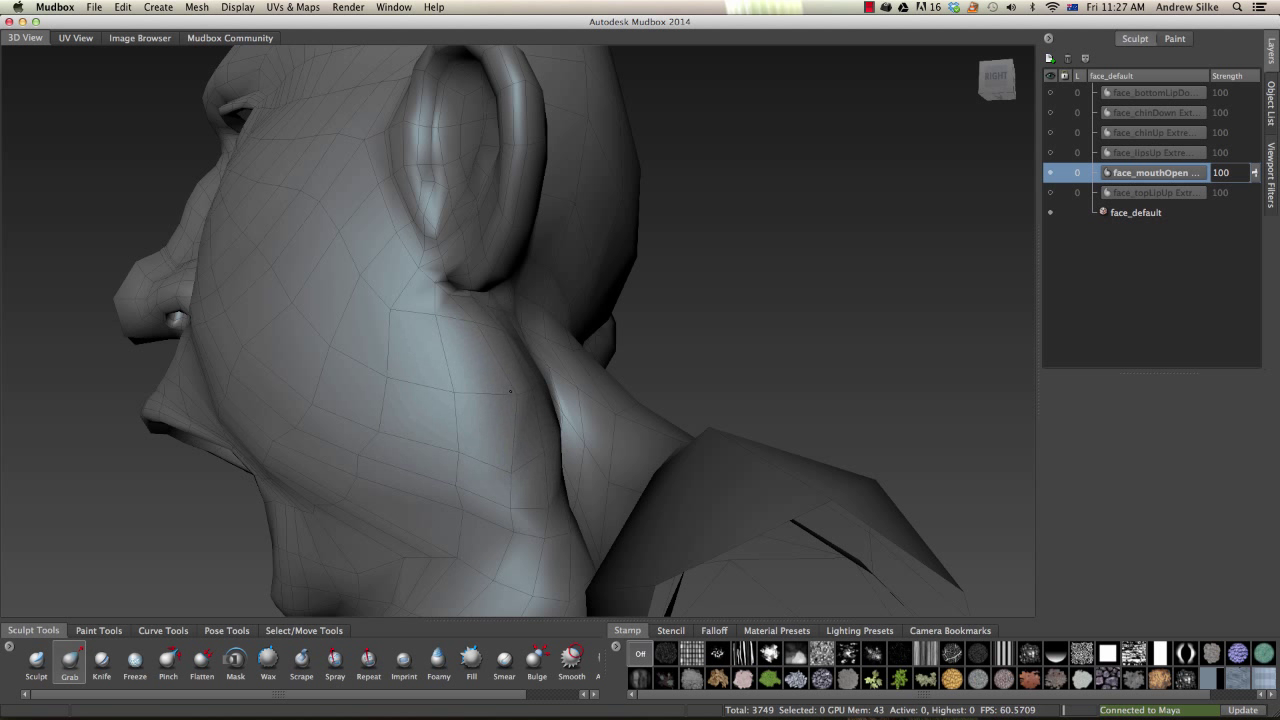
{"action": "mouse_move", "coordinate": [453, 471]}
{"action": "left_mouse_down", "text": "shift"}
{"action": "mouse_move", "coordinate": [455, 445]}
{"action": "mouse_move", "coordinate": [457, 467]}
{"action": "left_mouse_up", "text": "shift"}
{"action": "left_click_drag", "start_coordinate": [457, 467], "coordinate": [449, 391], "text": "shift"}
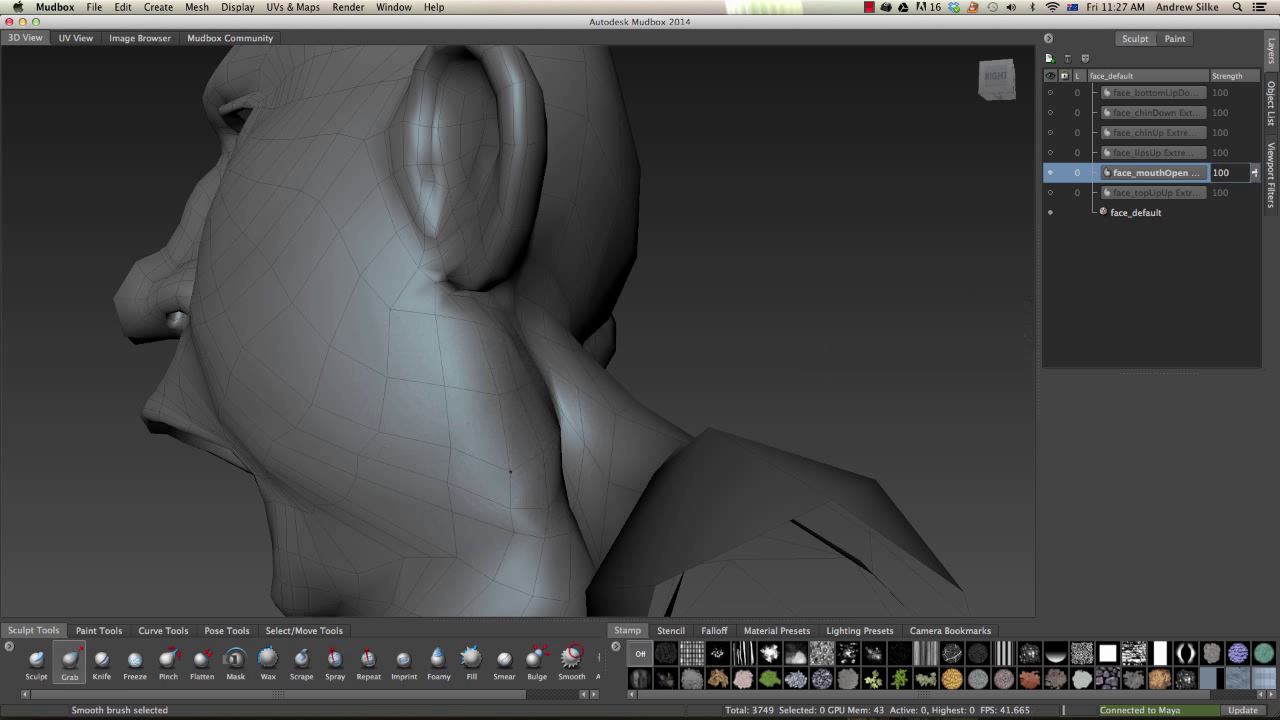
Check the jaw's movement in side view by switching the face_mouthOpen layer off and on repeatedly.
{"action": "mouse_move", "coordinate": [523, 486]}
{"action": "left_mouse_down", "text": "alt"}
{"action": "mouse_move", "coordinate": [514, 457]}
{"action": "mouse_move", "coordinate": [546, 468]}
{"action": "mouse_move", "coordinate": [632, 206]}
{"action": "mouse_move", "coordinate": [731, 261]}
{"action": "left_mouse_up", "text": "alt"}
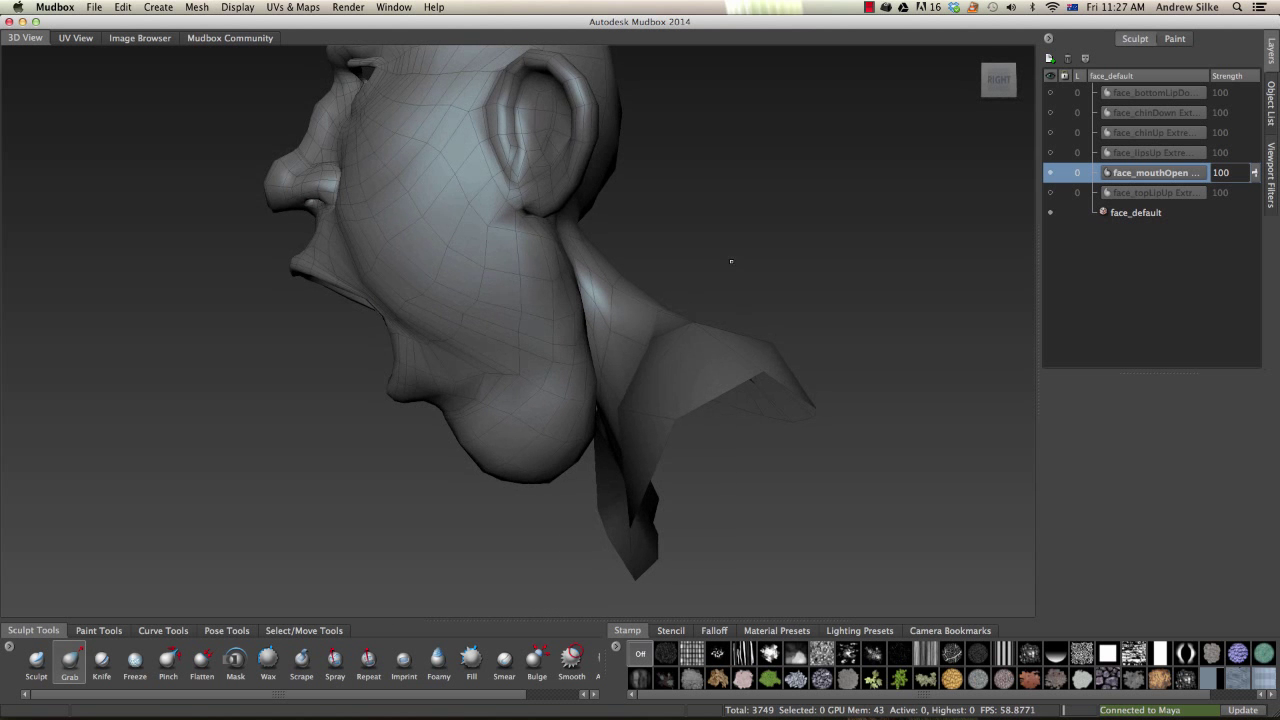
{"action": "left_click", "coordinate": [1051, 174]}
{"action": "left_click", "coordinate": [1051, 174]}
{"action": "left_click", "coordinate": [1051, 174]}
{"action": "left_click", "coordinate": [1054, 174]}
{"action": "left_click", "coordinate": [1051, 174]}
{"action": "left_click", "coordinate": [1051, 174]}
{"action": "left_click", "coordinate": [1051, 174]}
{"action": "left_click", "coordinate": [1051, 174]}
{"action": "left_click", "coordinate": [1051, 175]}
{"action": "left_click", "coordinate": [1051, 175]}
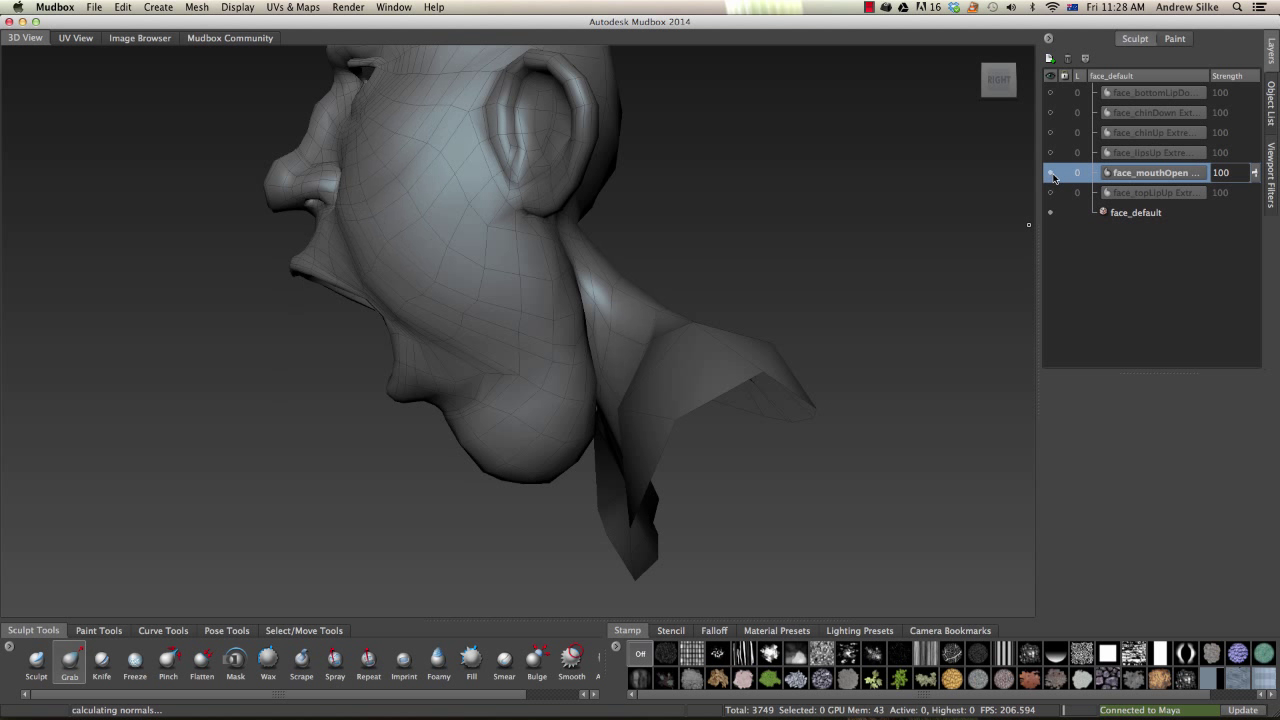
Adjust the Grab brush size and reshape the upper cheek just in front of the earlobe, keeping the wireframe displayed.
{"action": "scroll", "coordinate": [517, 279], "scroll_direction": "up", "scroll_amount": 5}
{"action": "key", "text": "b"}
{"action": "left_click_drag", "start_coordinate": [494, 223], "coordinate": [480, 222]}
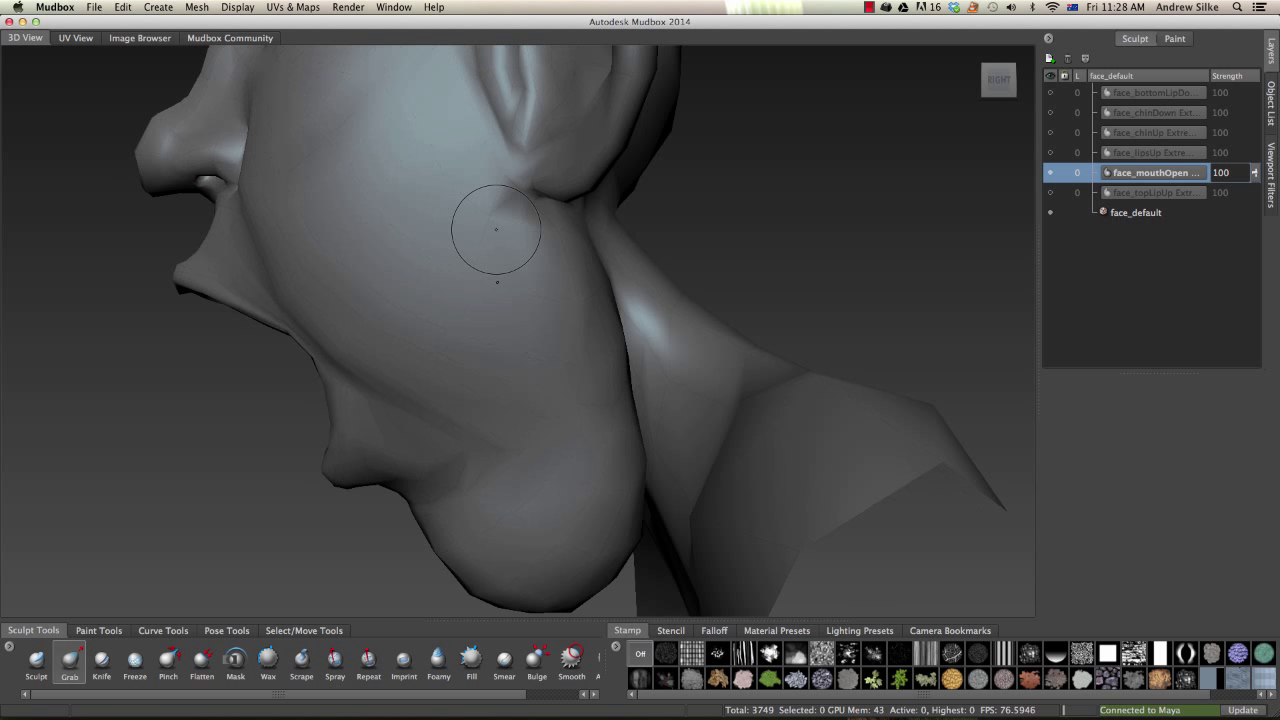
{"action": "key", "text": "shift+w"}
{"action": "left_click_drag", "start_coordinate": [489, 212], "coordinate": [446, 179]}
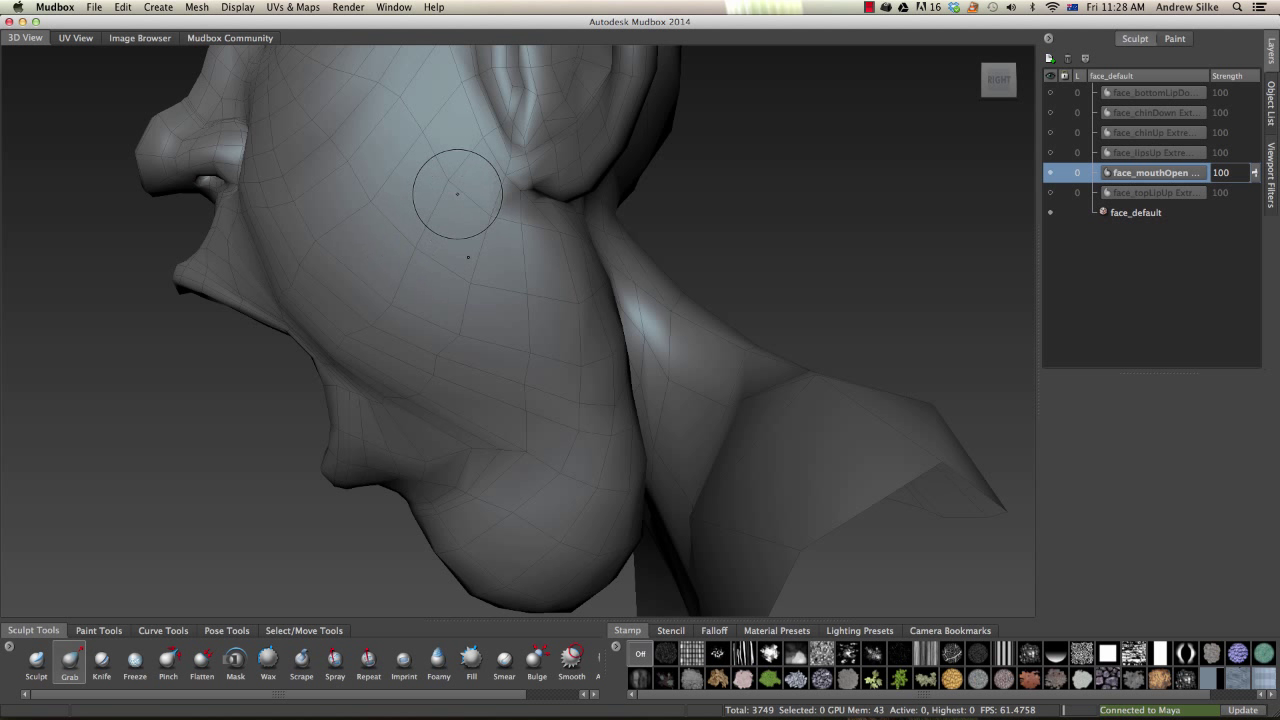
Compare the reshaped cheek with the default face by toggling the face_mouthOpen layer in the close-up side view.
{"action": "left_click", "coordinate": [1049, 173]}
{"action": "left_click", "coordinate": [1049, 173]}
{"action": "left_click", "coordinate": [1049, 173]}
{"action": "left_click", "coordinate": [1049, 173]}
{"action": "left_click", "coordinate": [1049, 173]}
{"action": "left_click", "coordinate": [1049, 173]}
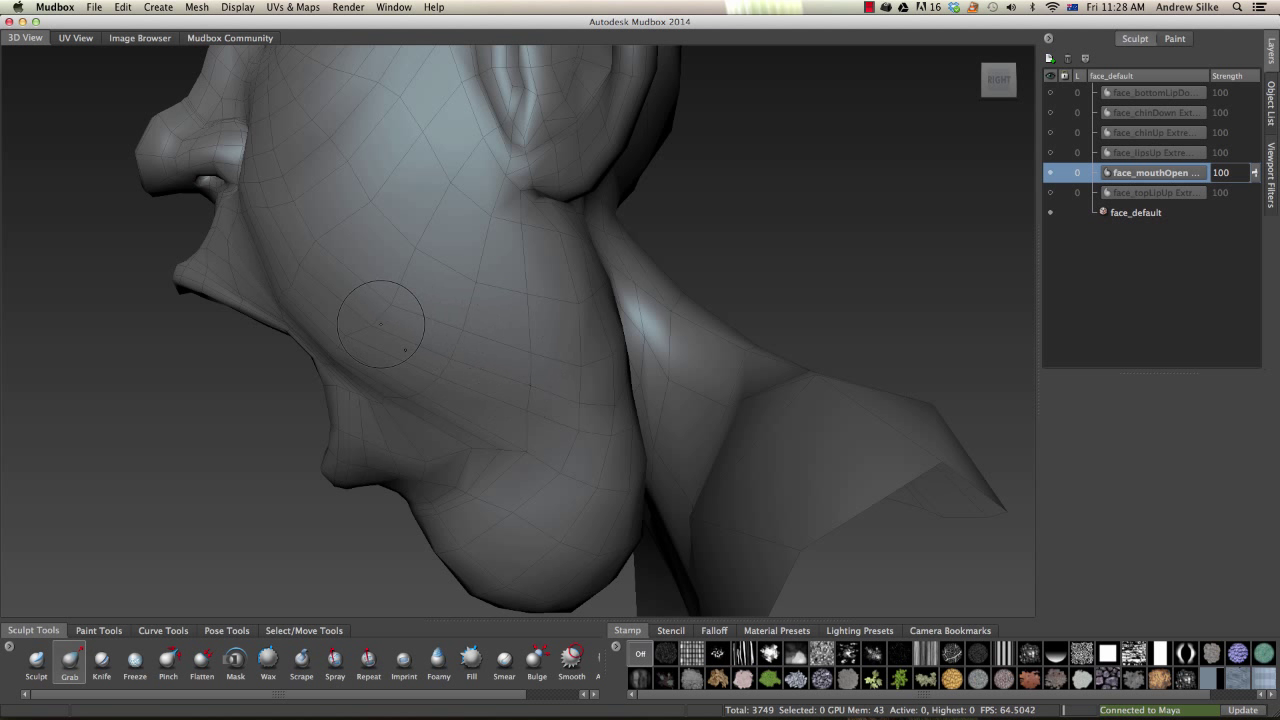
Compare the open-mouth and default faces from a three-quarter view, leaving the face_mouthOpen layer hidden.
{"action": "right_click_drag", "start_coordinate": [543, 348], "coordinate": [460, 297], "text": "alt"}
{"action": "left_click_drag", "start_coordinate": [460, 297], "coordinate": [595, 280], "text": "alt"}
{"action": "right_click_drag", "start_coordinate": [595, 280], "coordinate": [530, 255], "text": "alt"}
{"action": "middle_click_drag", "start_coordinate": [530, 255], "coordinate": [538, 295], "text": "alt"}
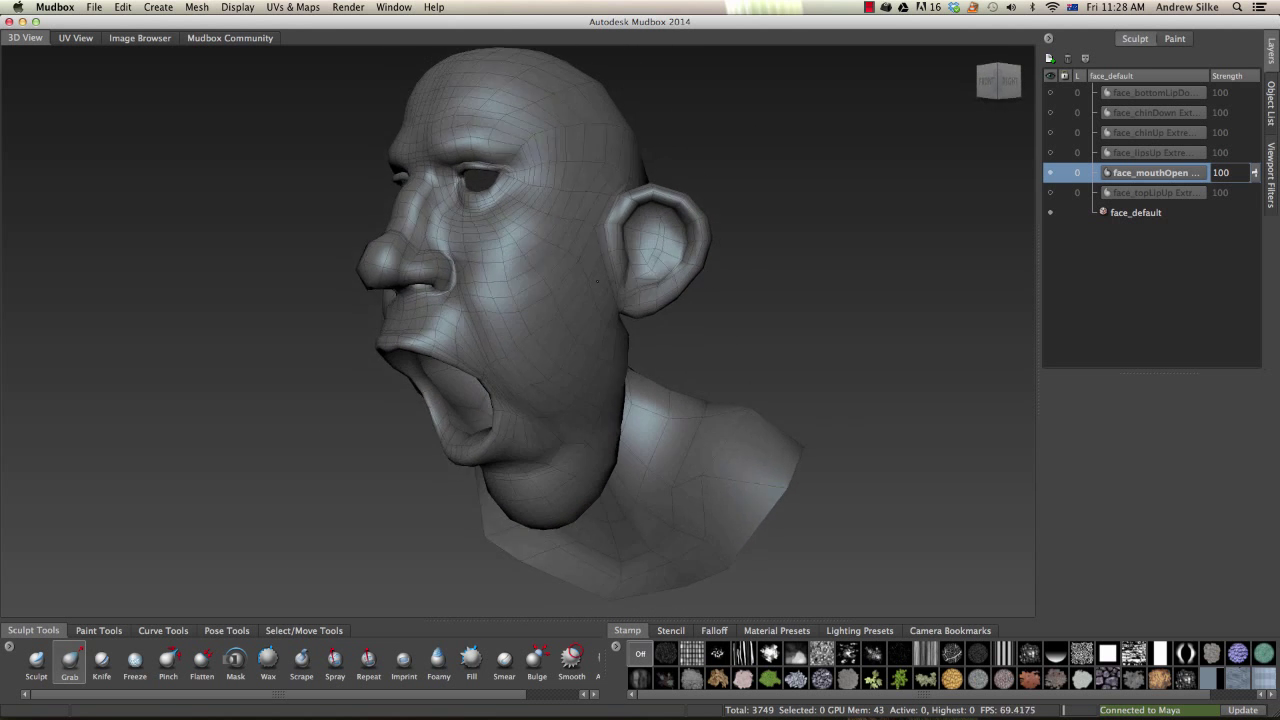
{"action": "left_click_drag", "start_coordinate": [538, 295], "coordinate": [490, 295], "text": "alt"}
{"action": "left_click", "coordinate": [1051, 175]}
{"action": "left_click", "coordinate": [1049, 177]}
{"action": "left_click", "coordinate": [1049, 175]}
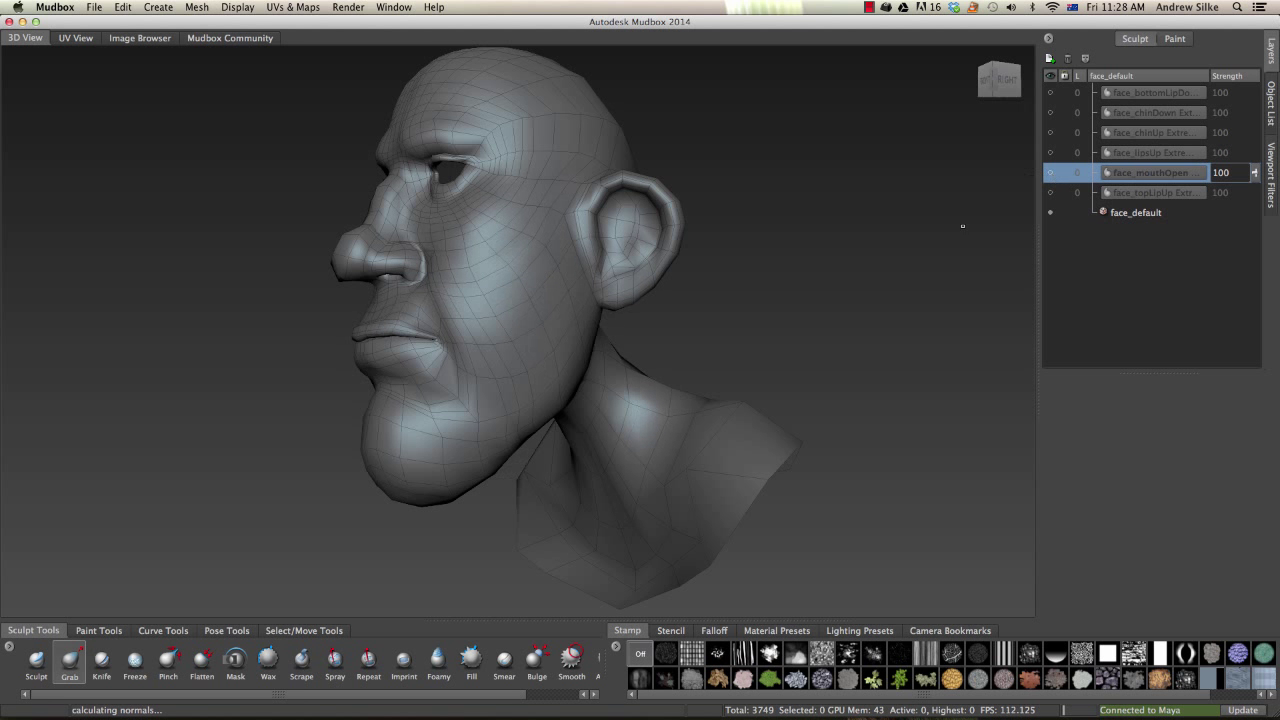
{"action": "right_click_drag", "start_coordinate": [391, 447], "coordinate": [620, 400], "text": "alt"}
{"action": "left_click_drag", "start_coordinate": [620, 400], "coordinate": [690, 385], "text": "alt"}
{"action": "left_click_drag", "start_coordinate": [590, 372], "coordinate": [773, 344], "text": "alt"}
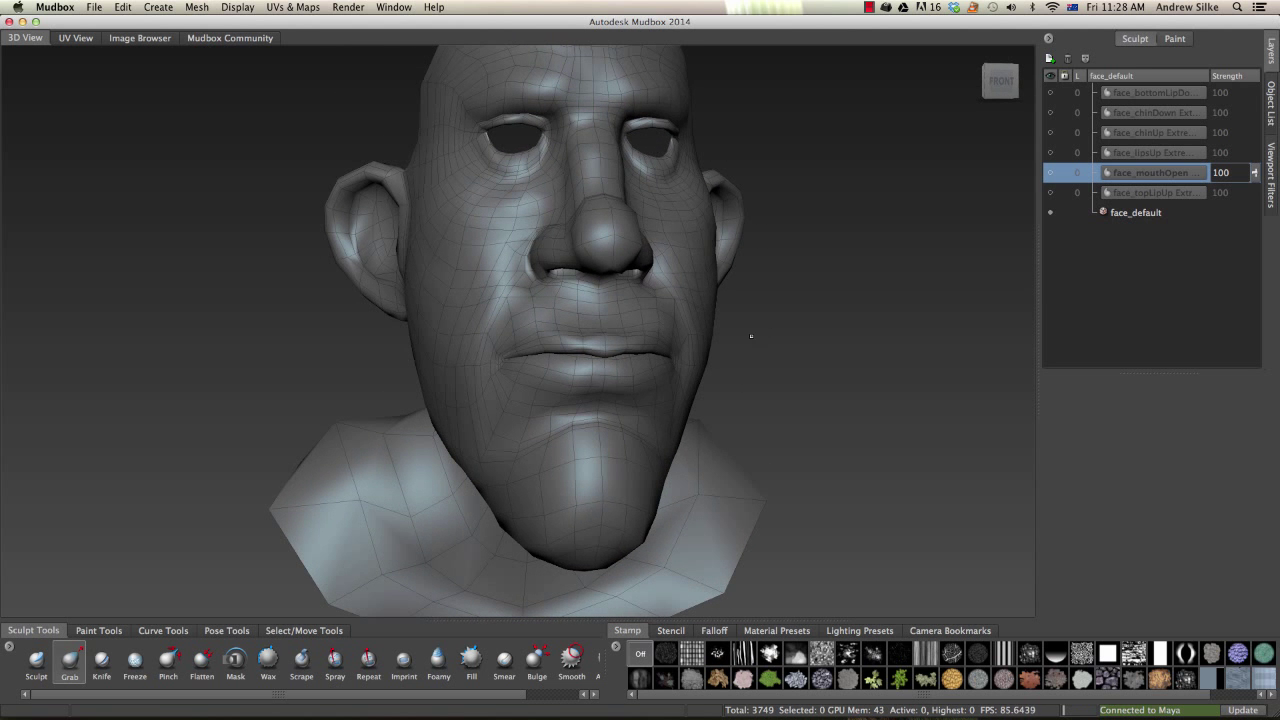